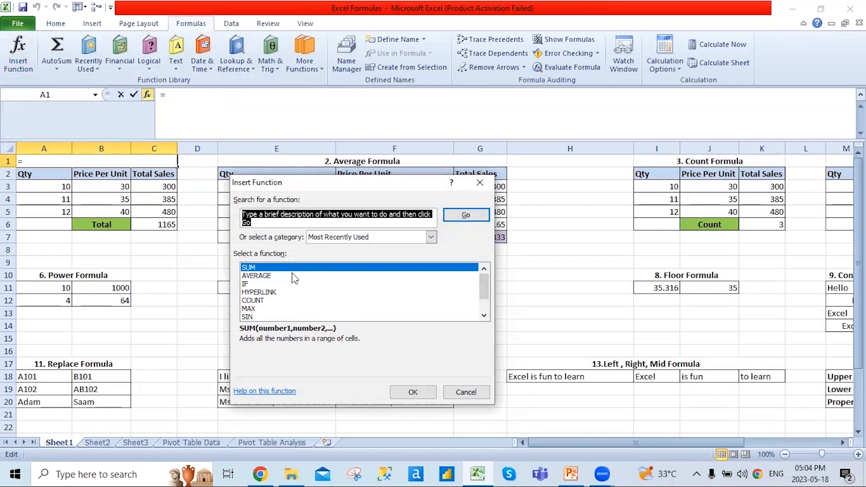
scroll(271, 276, down, 1)
scroll(269, 277, up, 1)
click(267, 269)
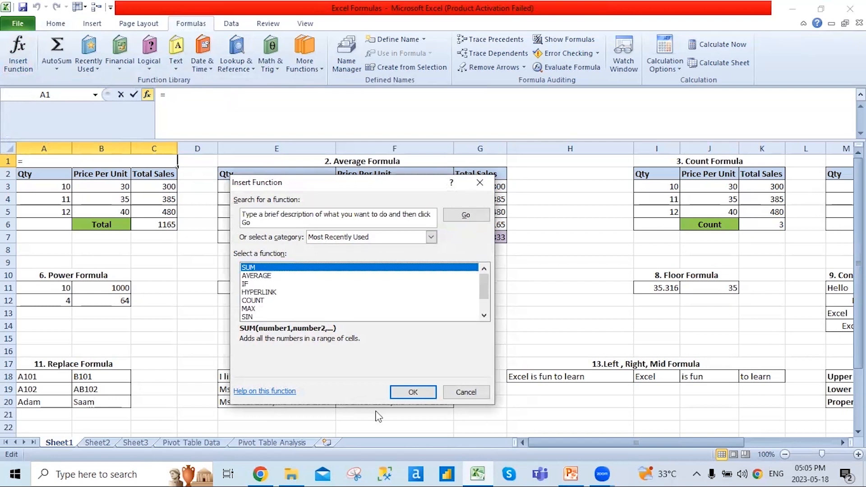
click(413, 392)
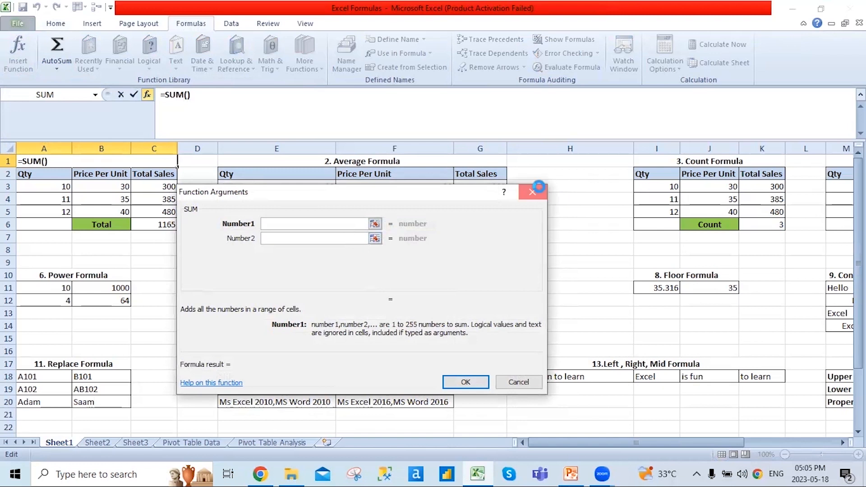
click(533, 192)
Add a new worksheet and insert a SUM function with the arguments 10 and 20 in cell A1
click(330, 443)
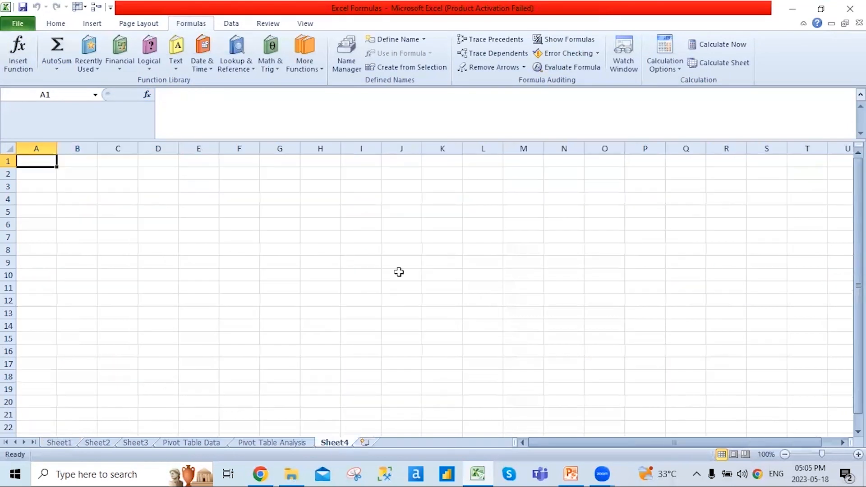
click(20, 54)
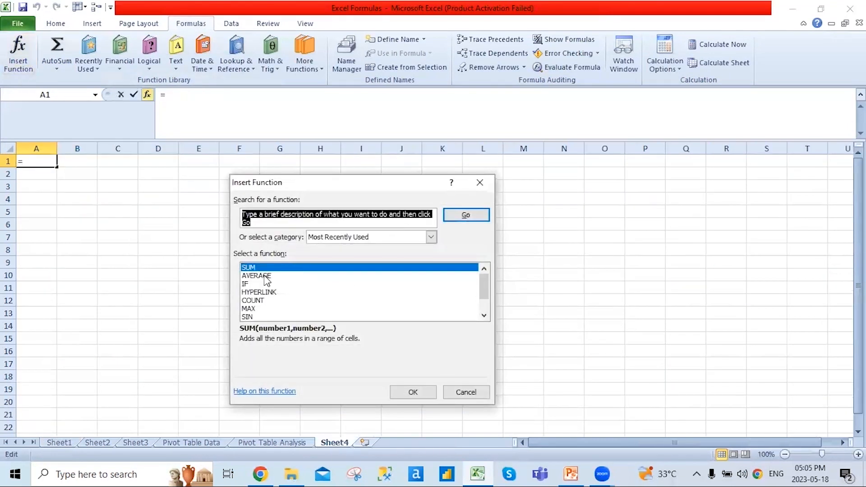
click(412, 391)
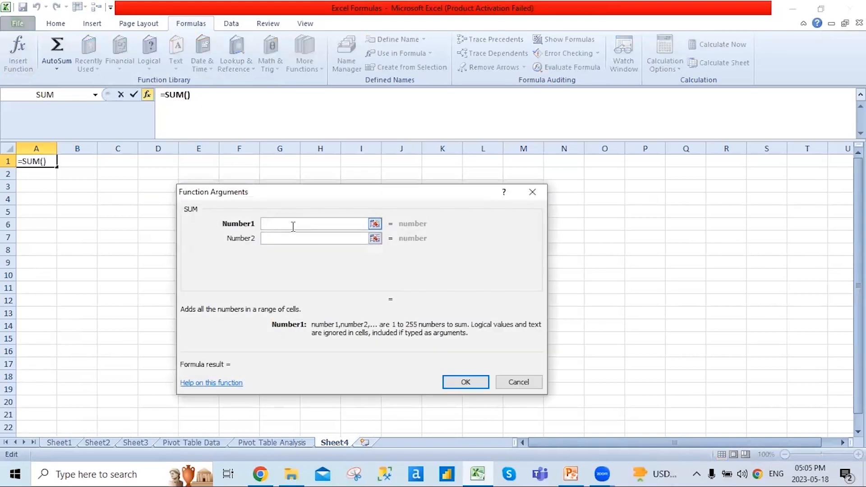
text(10)
key(Tab)
text(20)
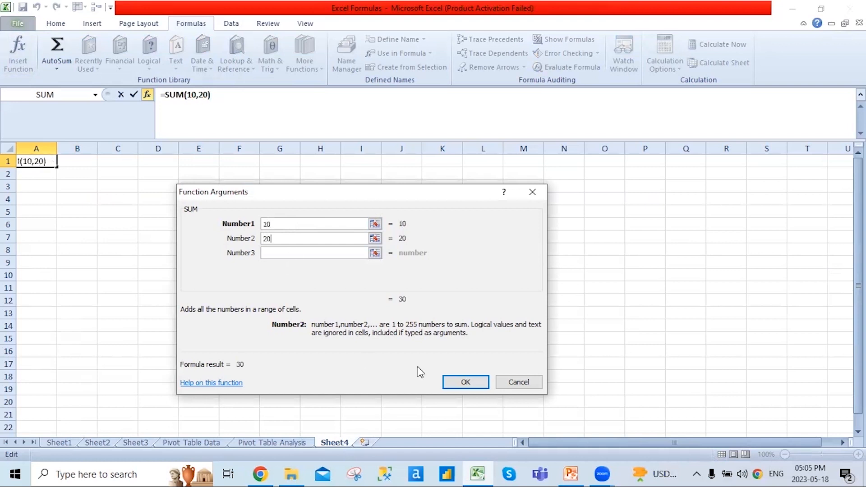
click(472, 376)
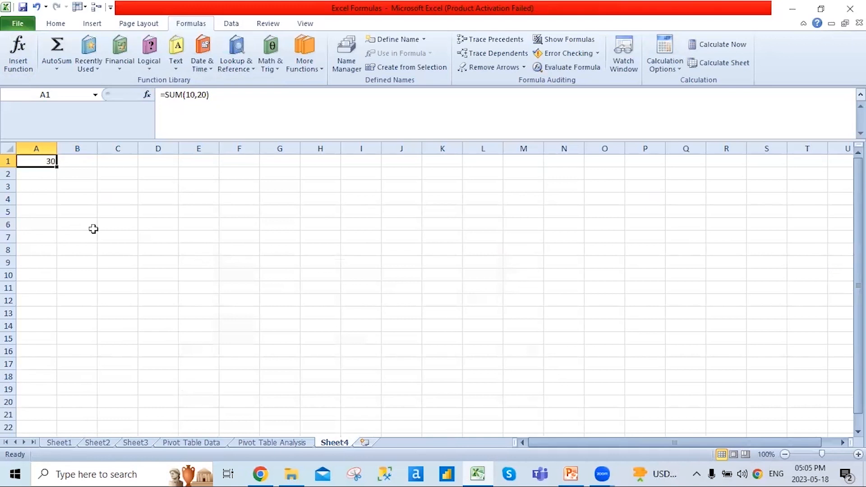
click(18, 49)
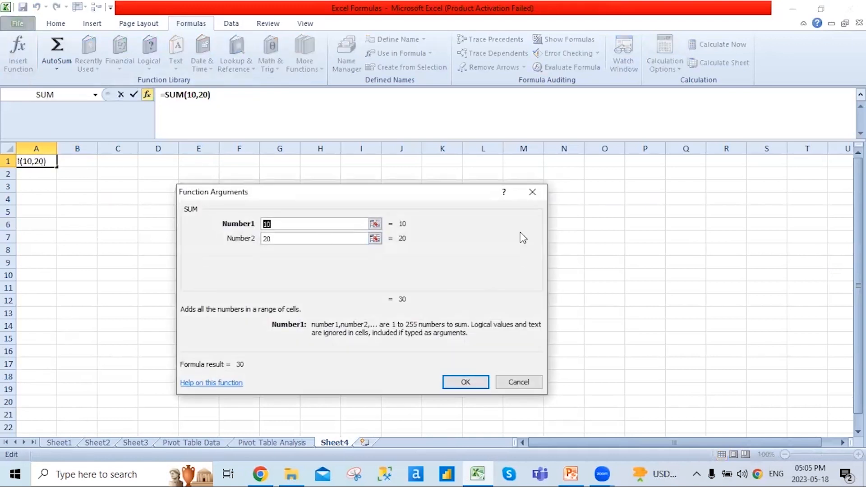
click(533, 192)
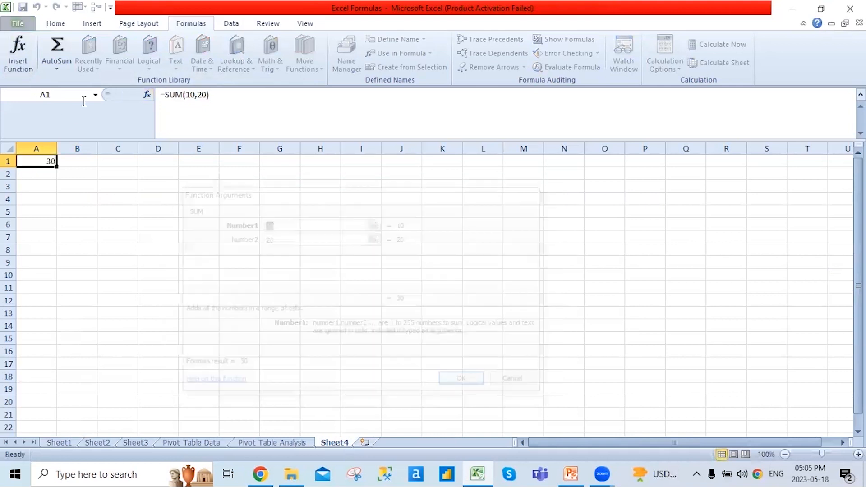
Replace the formula in cell A1 with an AutoSum that references cell A5
click(57, 70)
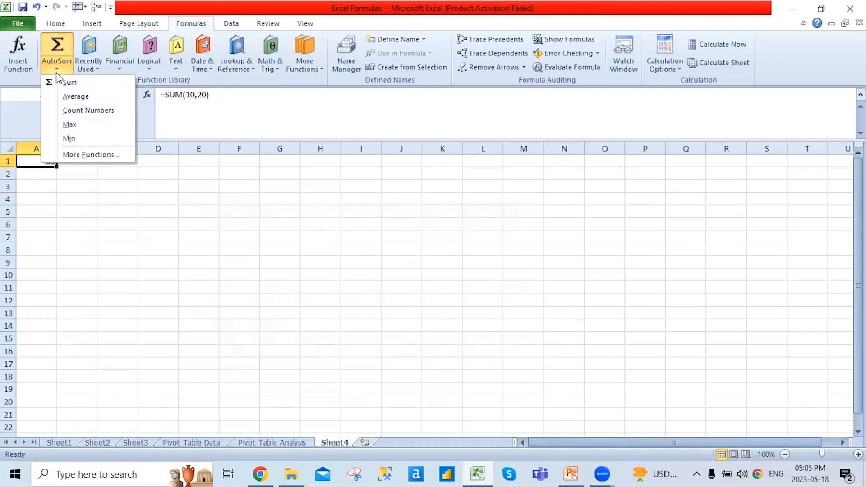
click(77, 83)
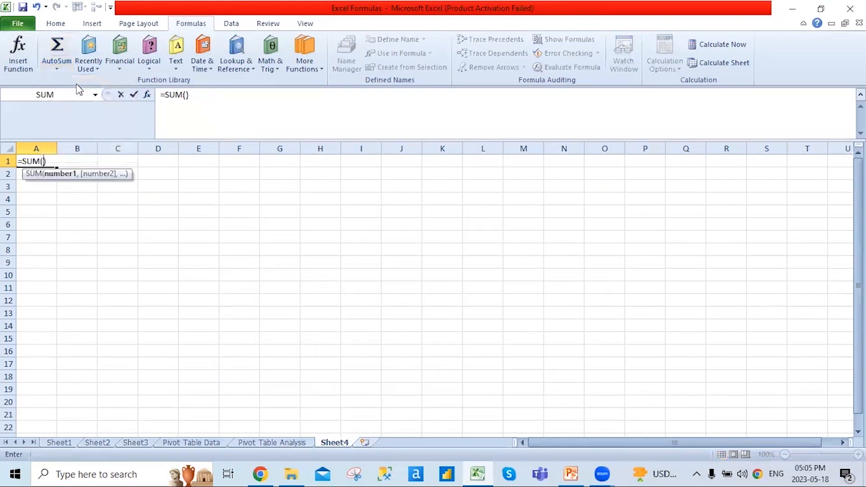
click(58, 70)
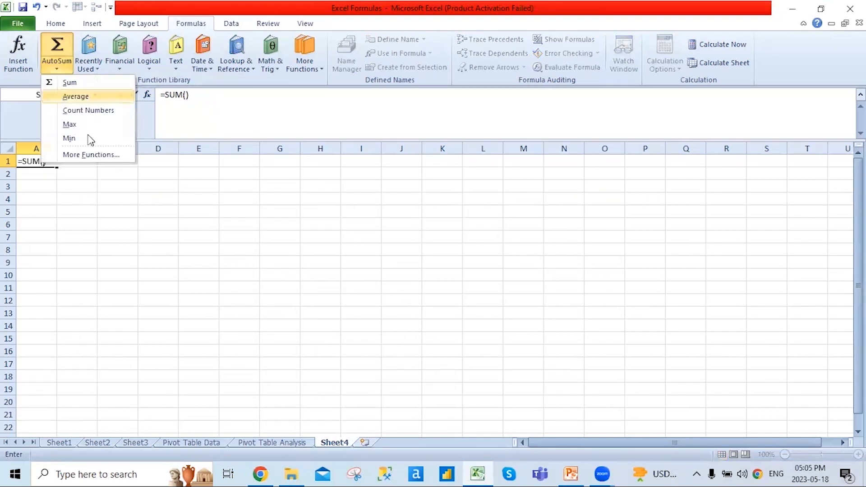
click(68, 95)
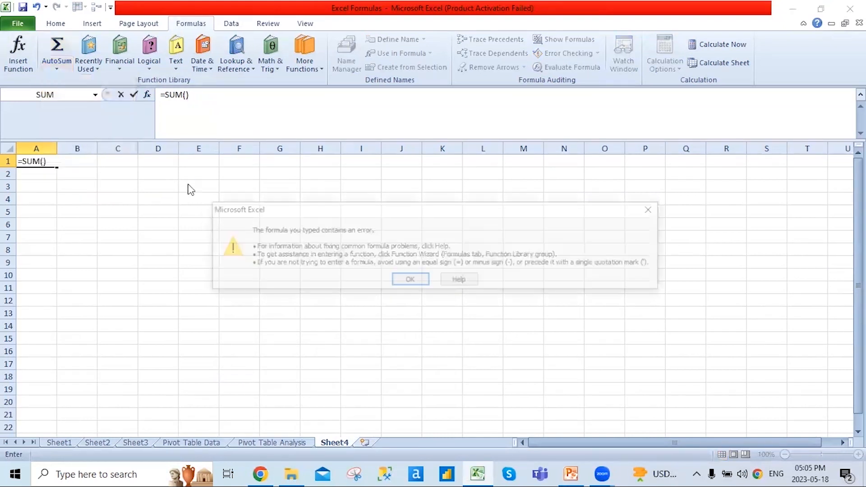
click(655, 209)
click(50, 213)
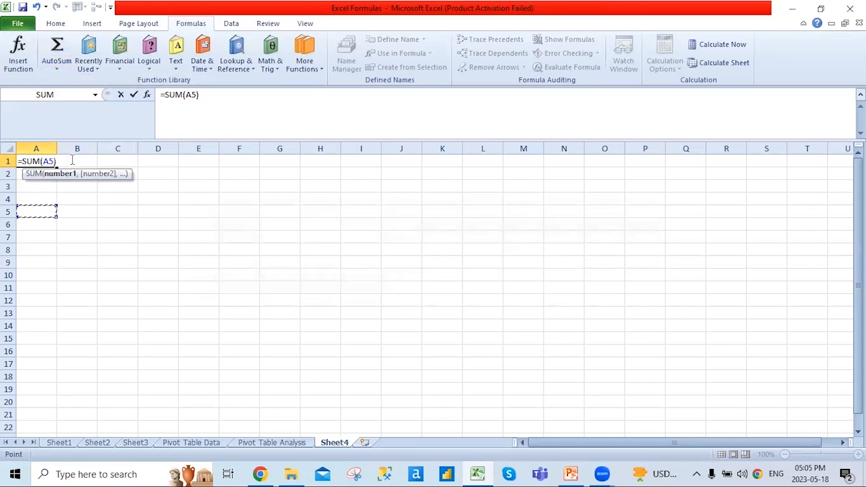
key(Return)
key(Up)
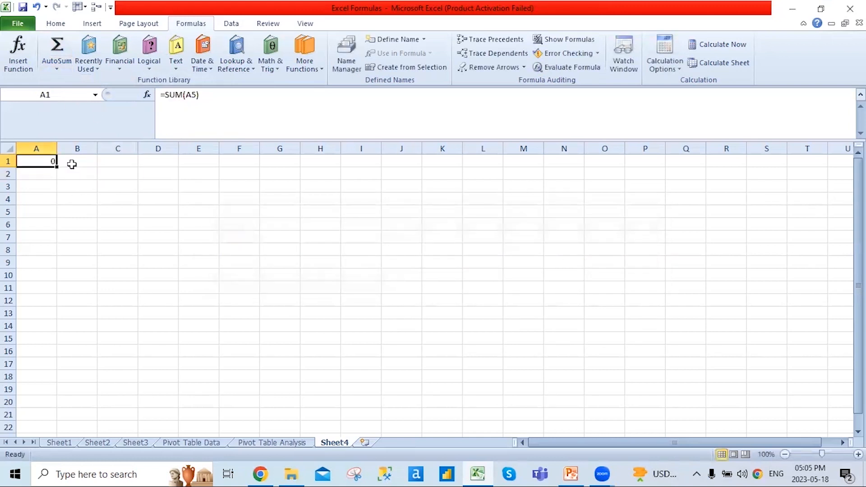
Enter the value 56 in cell A4
click(44, 202)
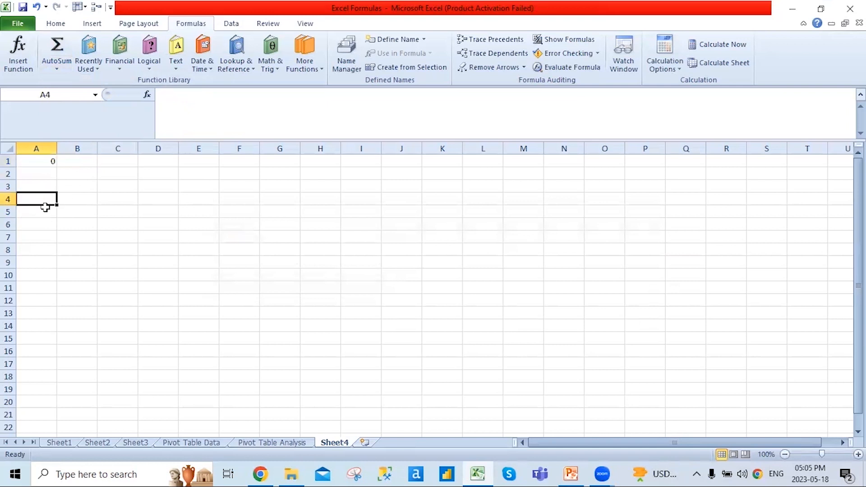
text(56)
key(Up)
key(Up)
key(Up)
key(Down)
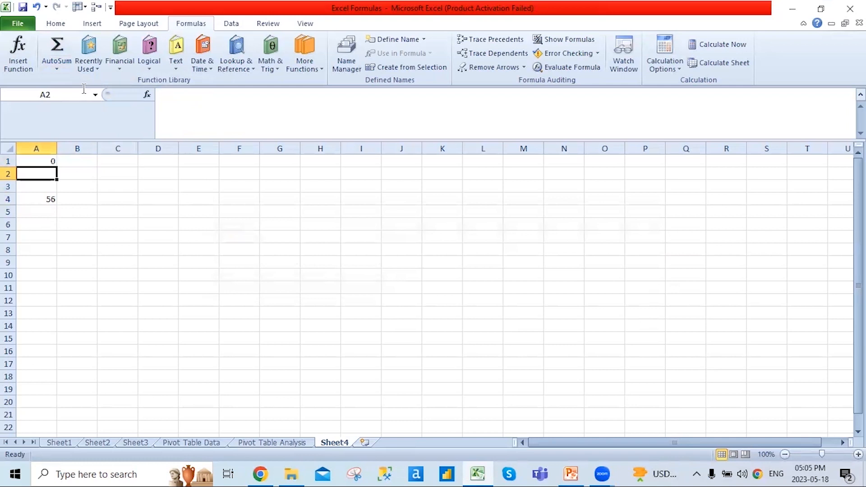
Examine the functions available in the Recently Used, Financial, Logical, Text and Date & Time categories
click(90, 71)
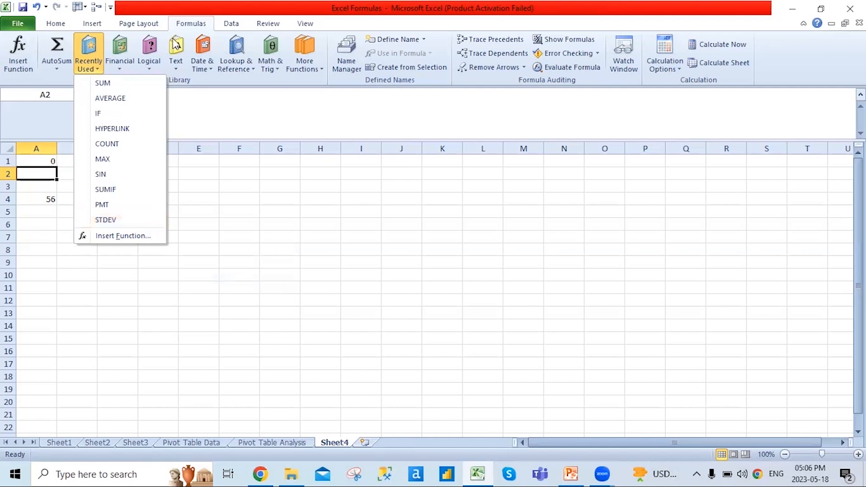
click(120, 67)
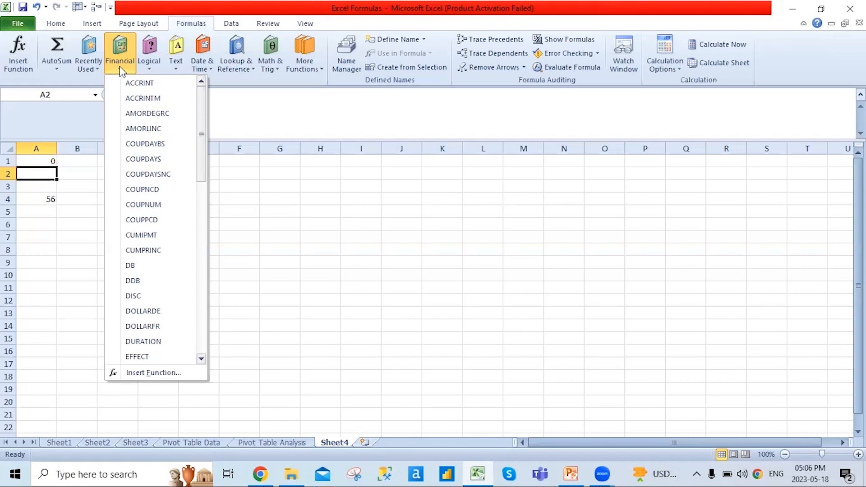
click(154, 68)
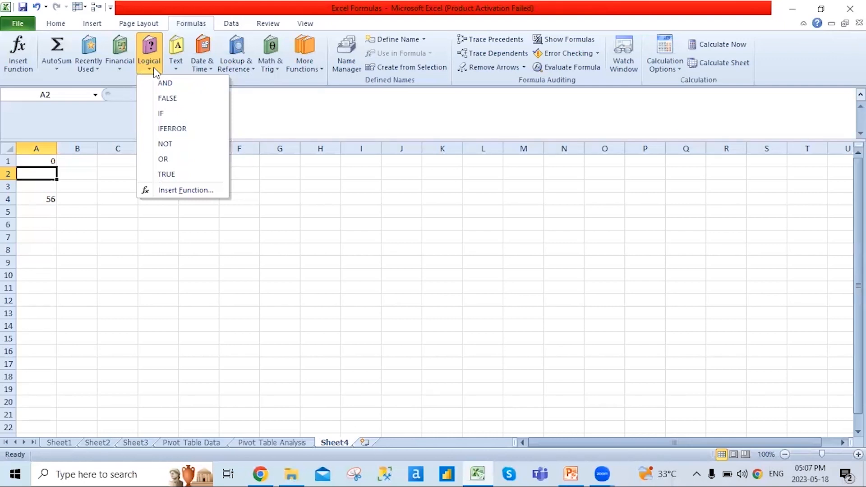
click(176, 62)
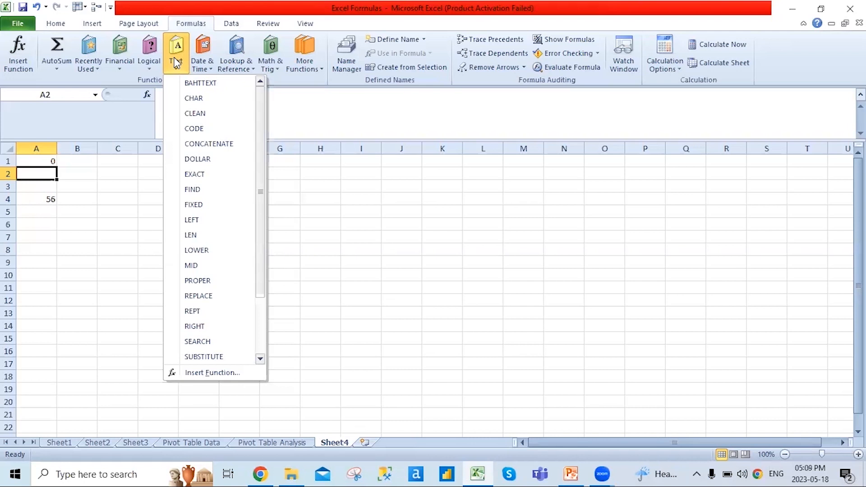
click(211, 71)
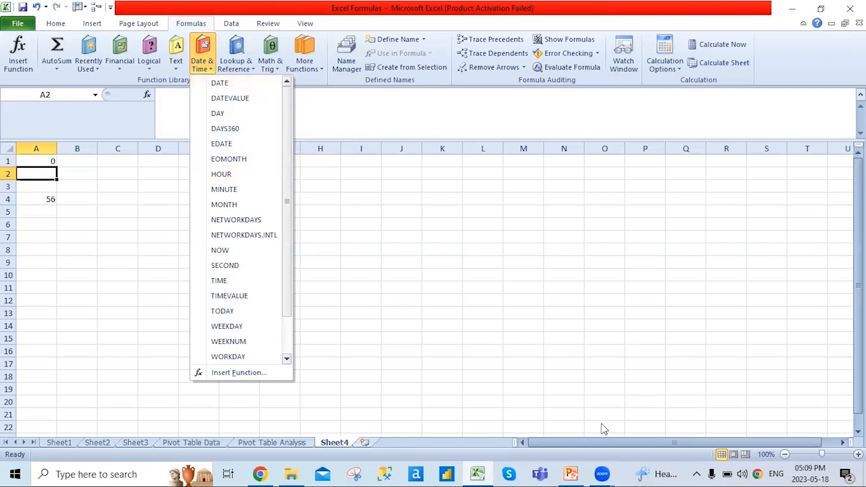
click(385, 268)
click(605, 473)
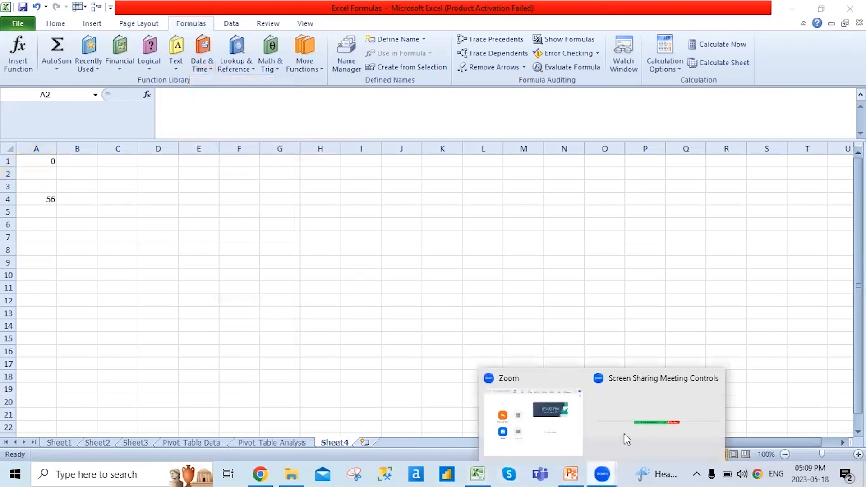
click(650, 428)
click(792, 8)
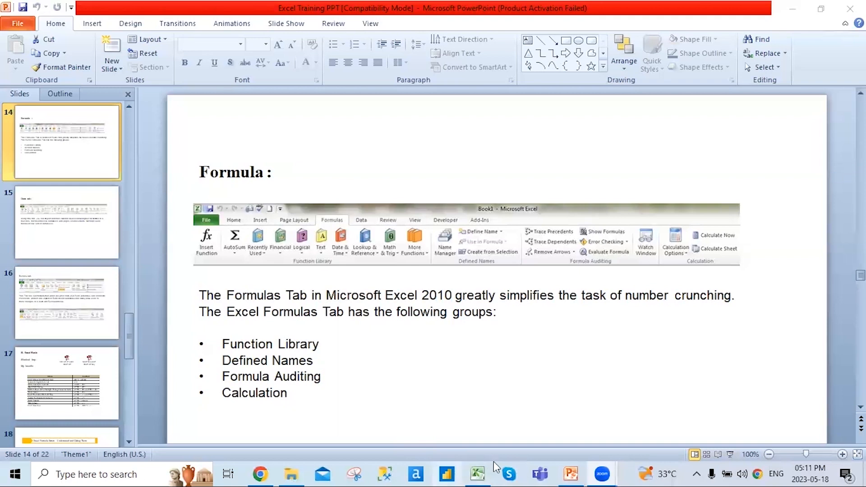
click(485, 472)
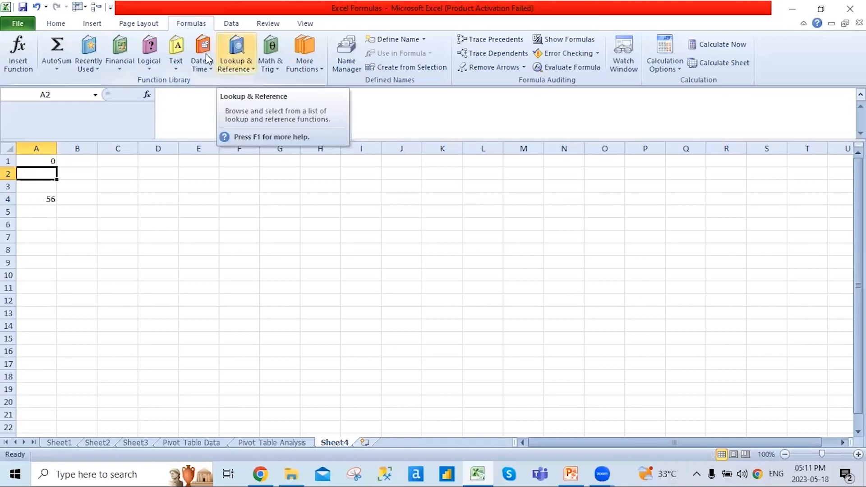
Examine the functions available in the Lookup & Reference and Math & Trig categories
click(252, 68)
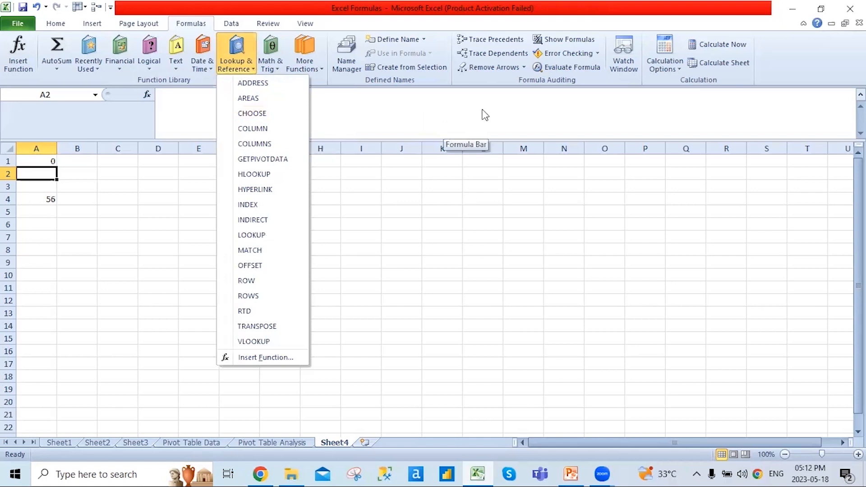
click(274, 72)
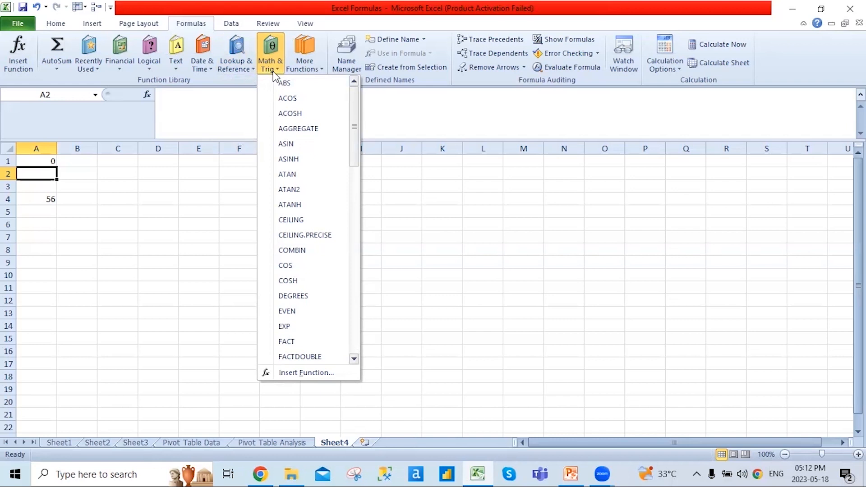
click(495, 200)
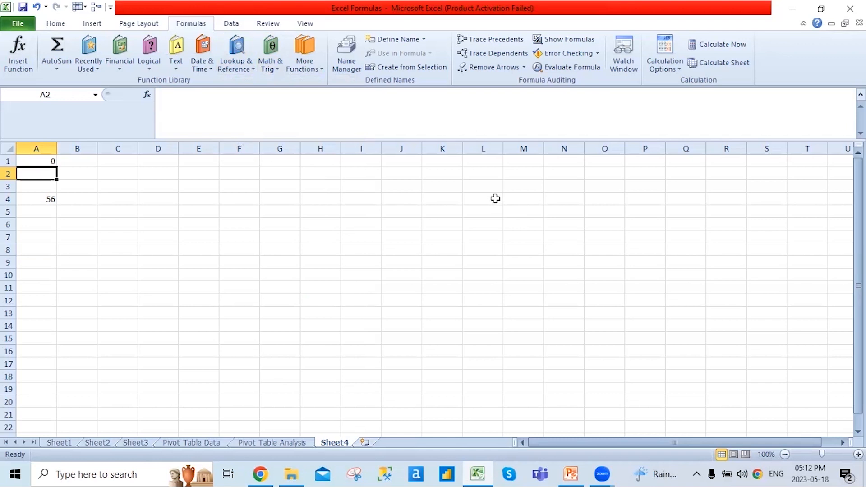
Review the Sum Formula example on Sheet1, inspecting its total formula and the Qty, Price Per Unit and Total Sales values
click(55, 444)
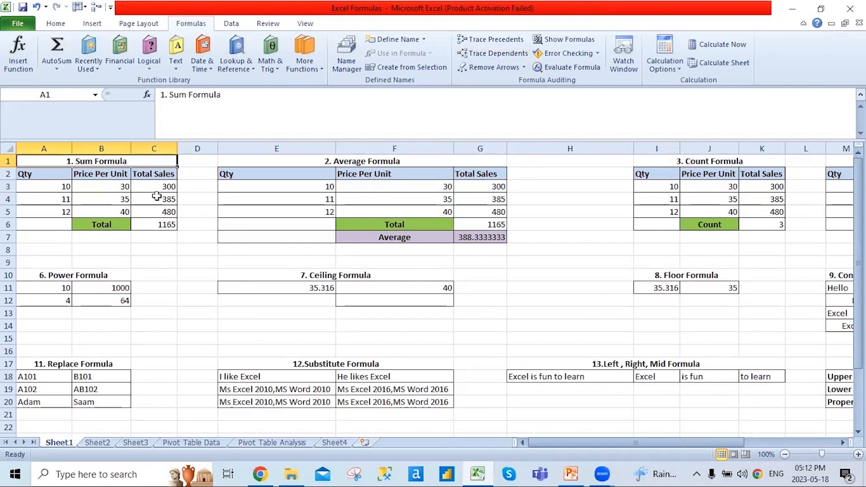
click(58, 176)
click(139, 223)
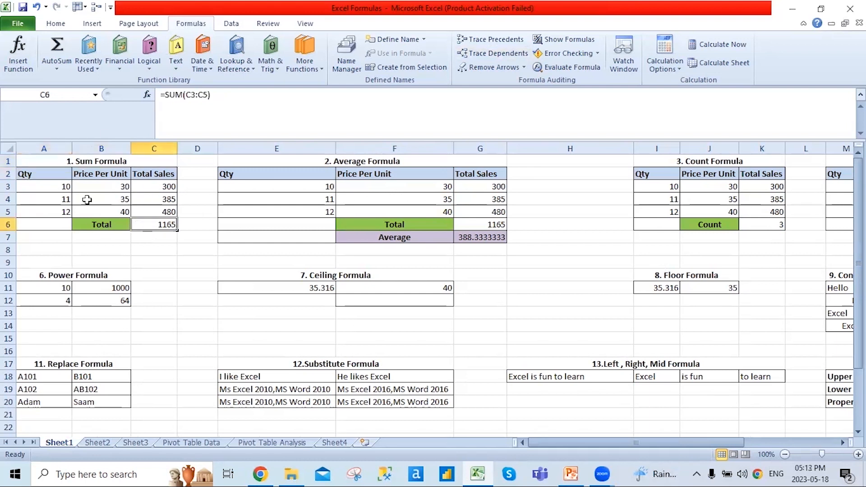
drag(58, 185, 53, 209)
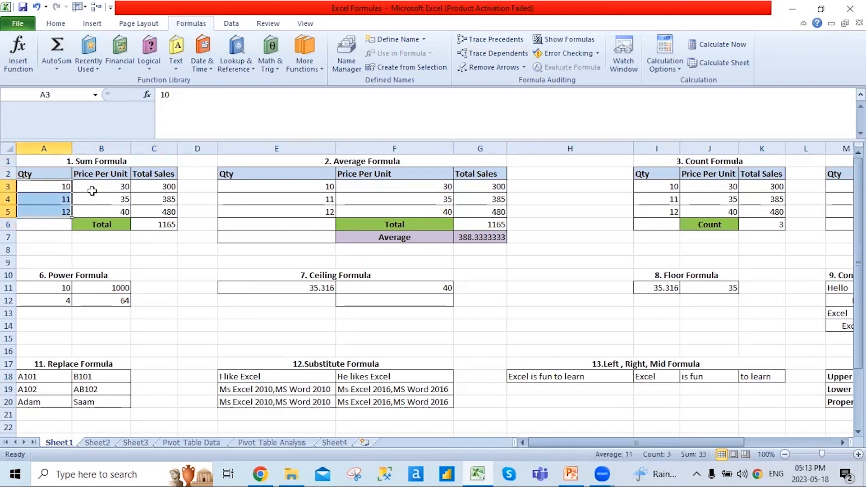
drag(93, 188, 95, 210)
drag(155, 185, 168, 211)
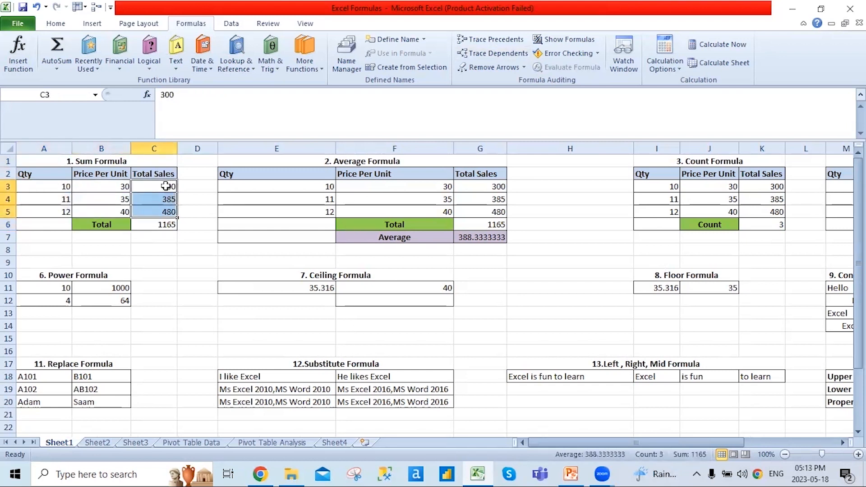
Re-enter the Sum Formula total in C6 as a SUM of the Total Sales range C3:C5
click(166, 224)
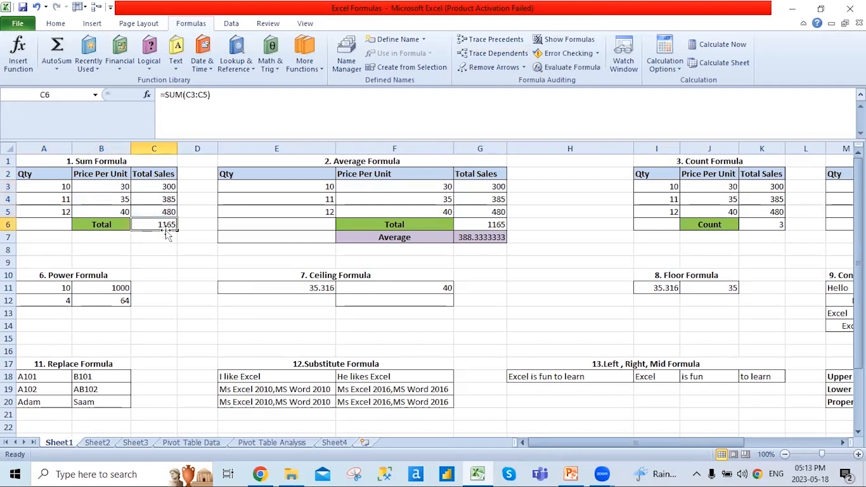
text(=Sum)
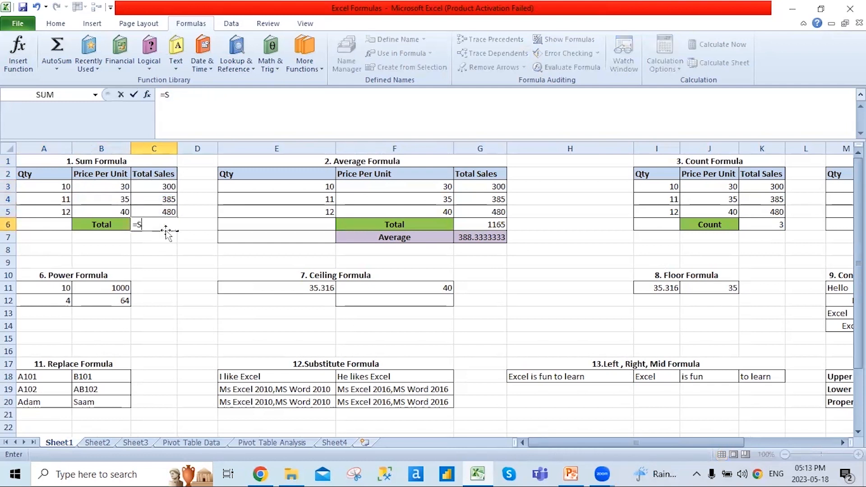
key(Tab)
key(Up)
key(Up)
key(Up)
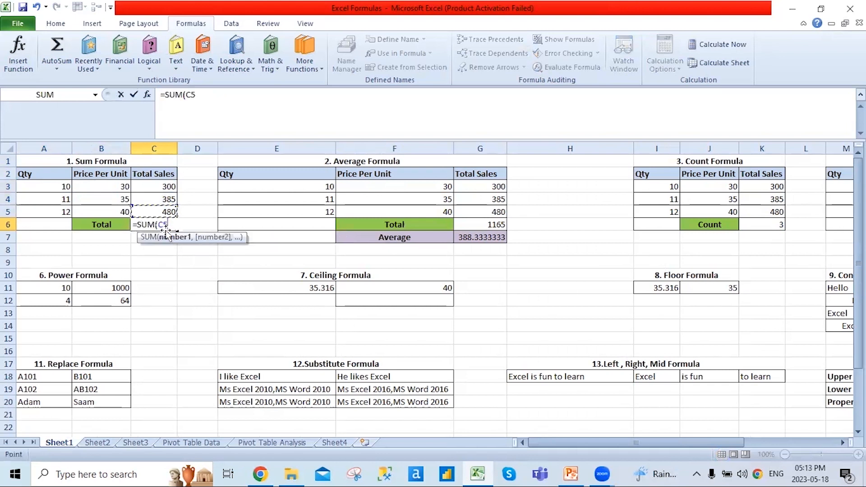
key(shift+Down)
key(shift+Down)
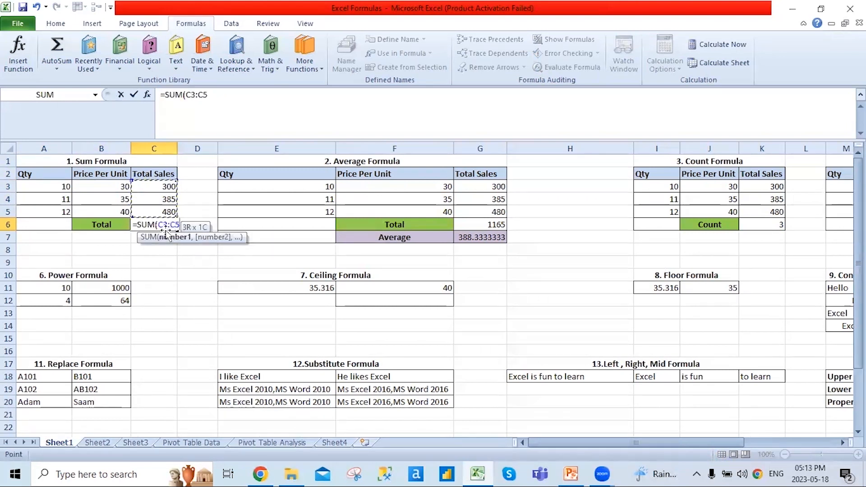
key(Return)
key(Up)
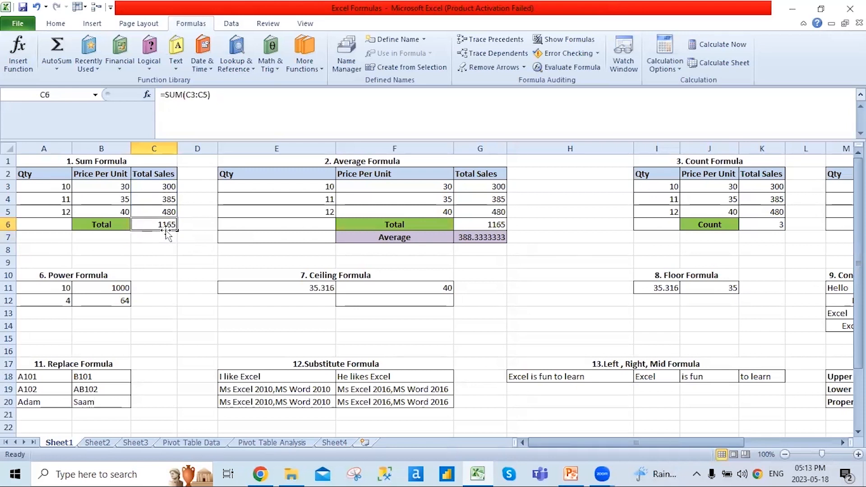
Review the Average Formula example, going through its Qty, Price Per Unit and Total Sales columns to the average formula in G7
key(Right)
key(Right)
key(Up)
key(Up)
key(Up)
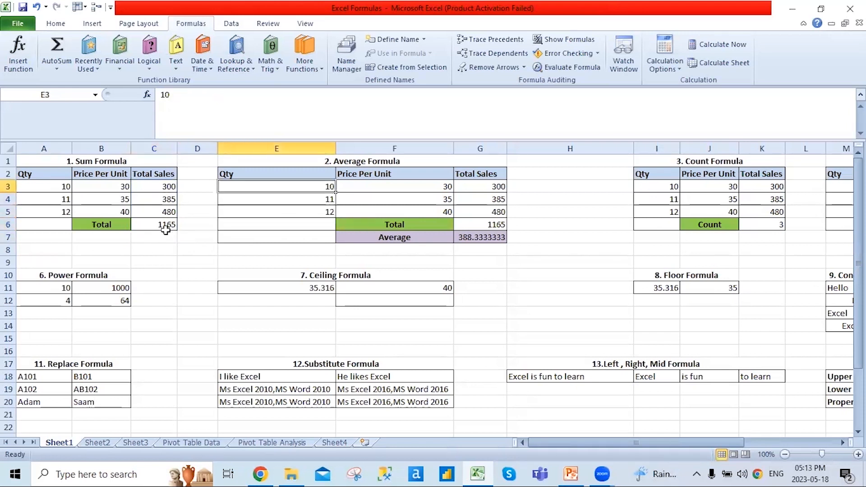
key(Right)
key(Right)
key(Right)
key(Left)
key(Down)
key(Down)
key(Down)
key(Down)
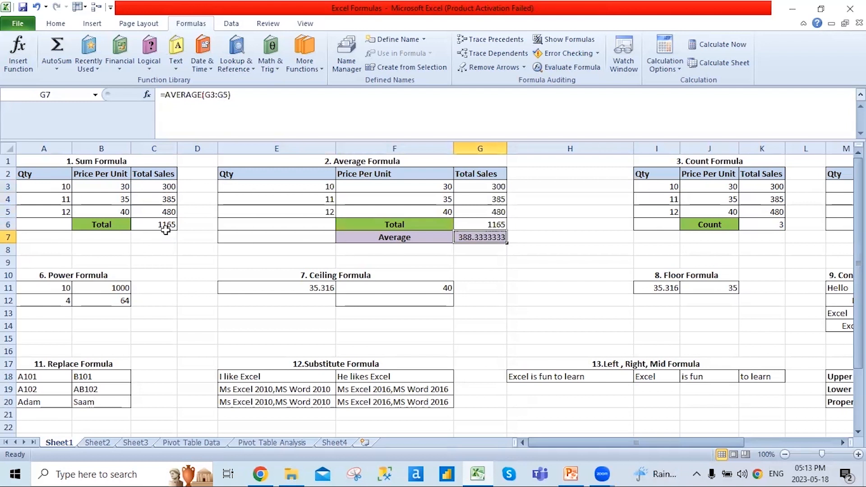
Enter an AVERAGE formula over G3:G6 in the Average cell G7
text(=Av)
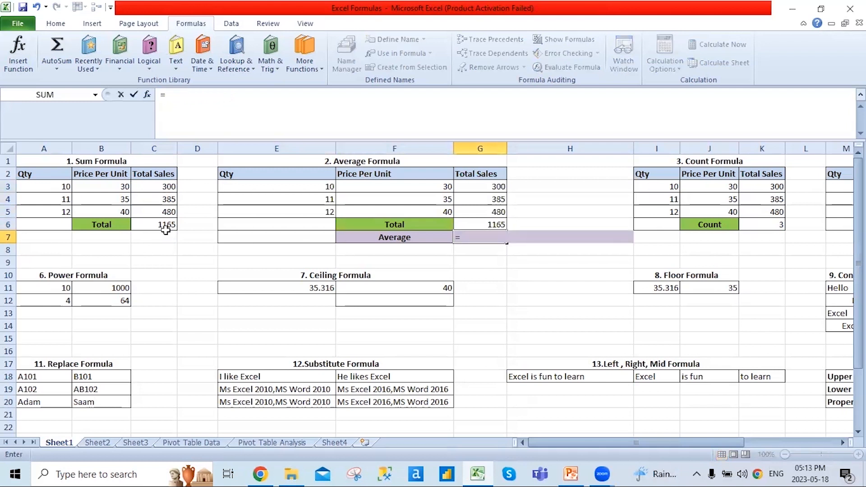
key(Down)
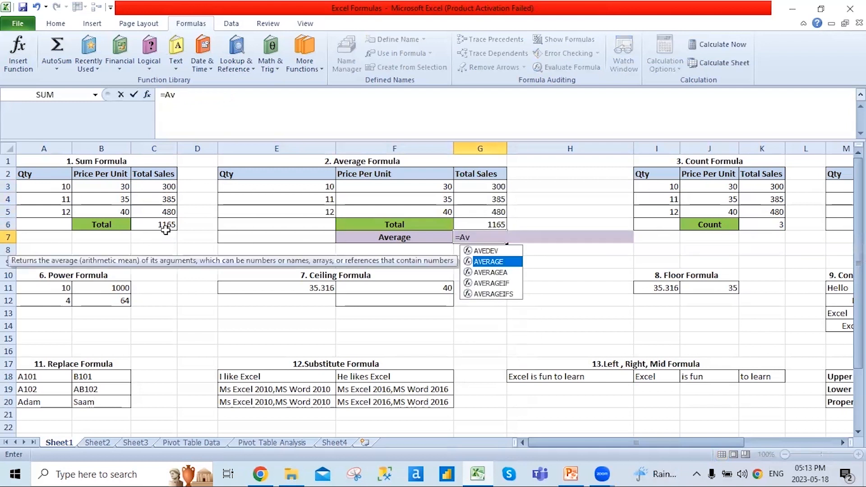
key(Tab)
key(Up)
drag(496, 211, 496, 186)
text())
key(Return)
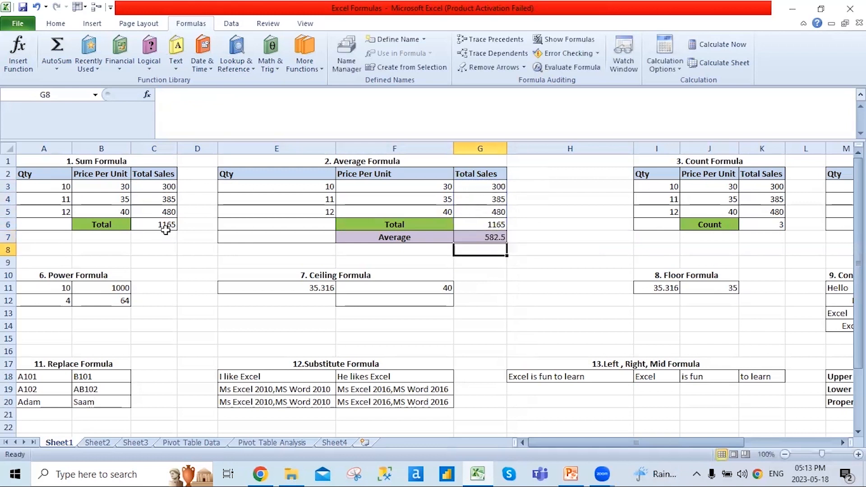
key(Up)
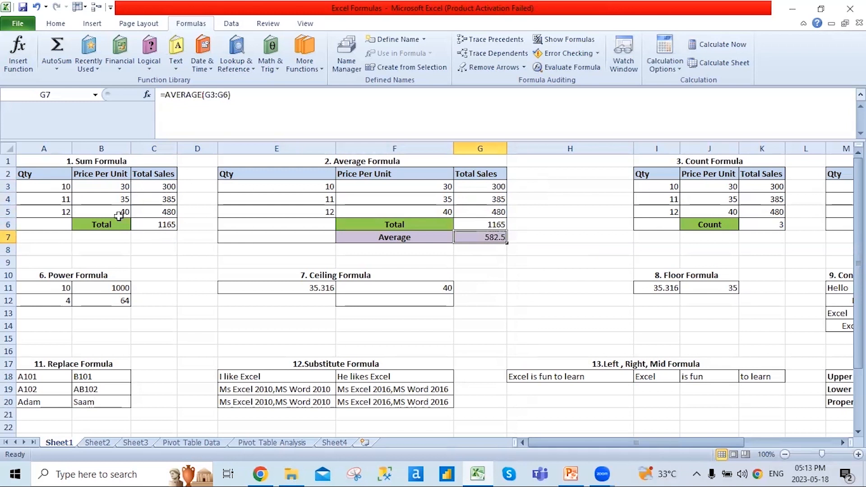
Change the AVERAGE formula in G7 to use the Qty range E3:E5
click(239, 104)
key(BackSpace)
key(BackSpace)
key(BackSpace)
key(BackSpace)
key(BackSpace)
key(BackSpace)
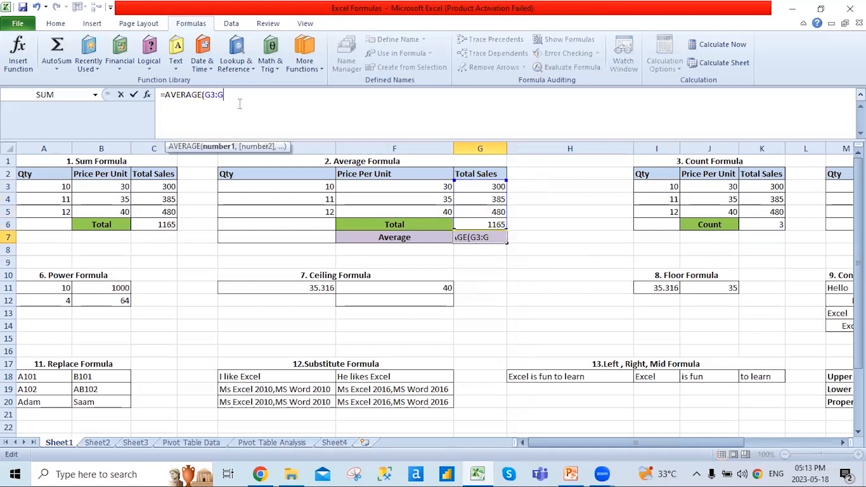
drag(319, 183, 313, 213)
key(Return)
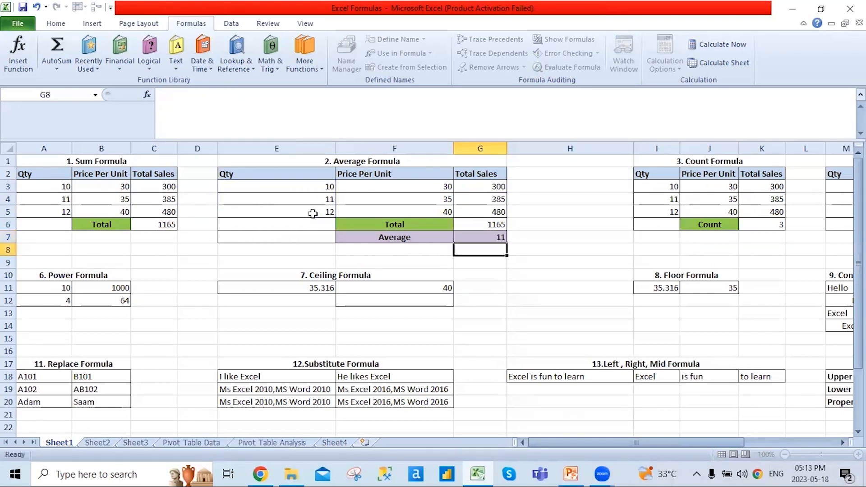
key(Up)
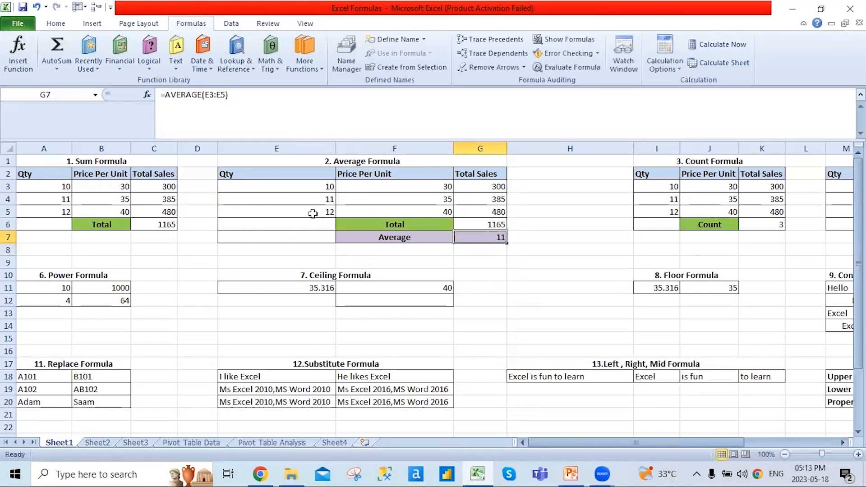
Change the AVERAGE formula in G7 to use the Price Per Unit range F3:F5
click(267, 94)
key(BackSpace)
key(BackSpace)
key(BackSpace)
key(BackSpace)
key(BackSpace)
key(BackSpace)
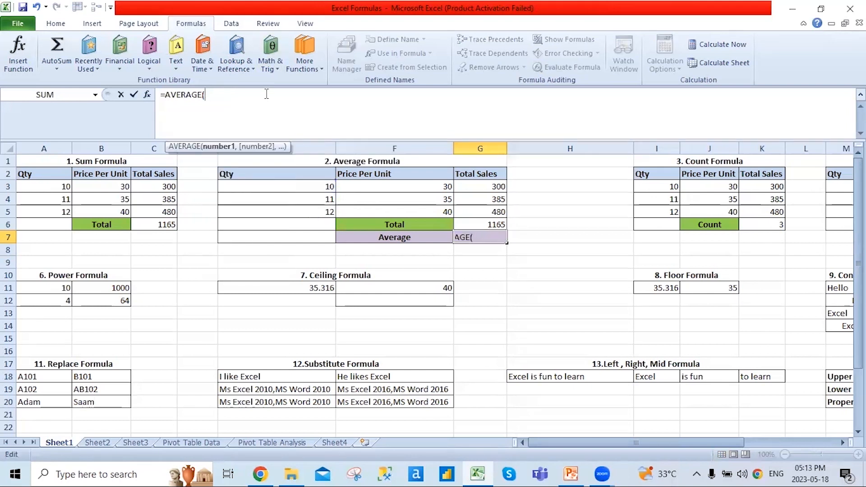
drag(391, 185, 394, 209)
text())
key(Return)
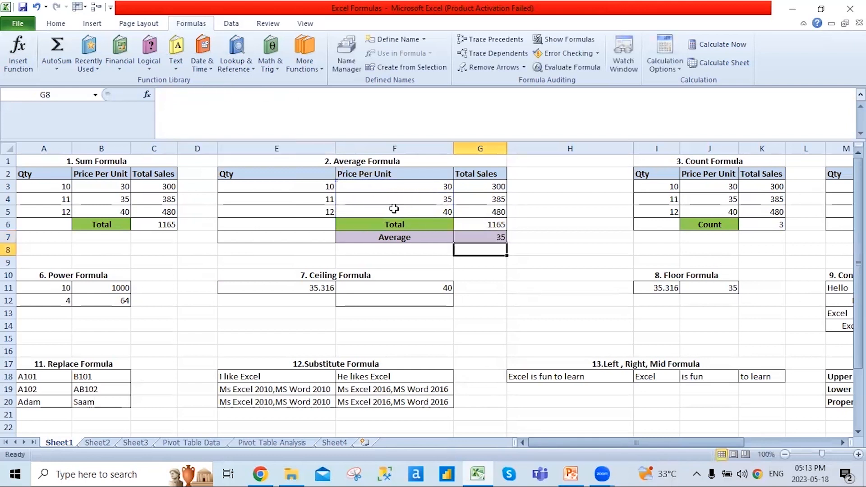
key(Up)
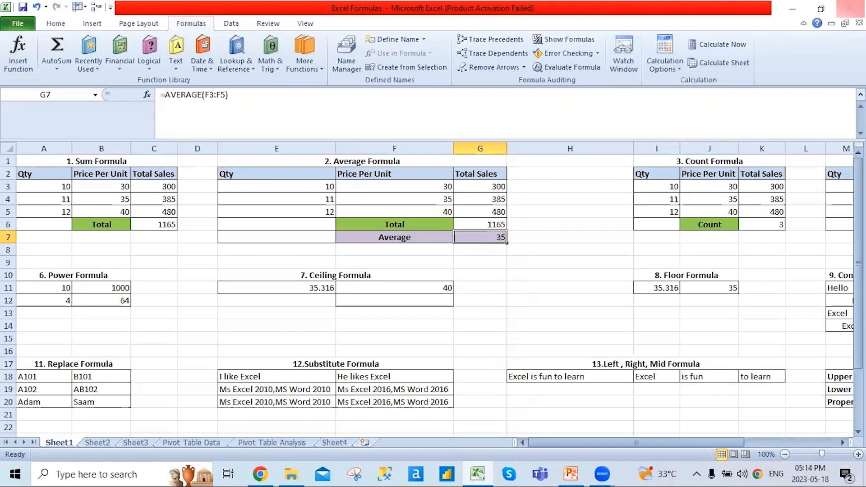
Review the Count Formula example's Qty, Price Per Unit and Total Sales headings and the count formula in K6
click(659, 175)
key(Right)
key(Right)
key(Left)
key(Left)
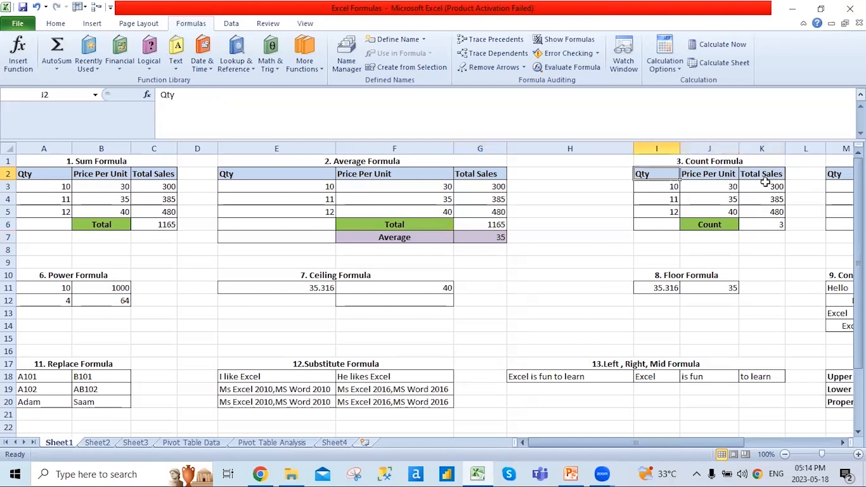
key(Right)
key(Right)
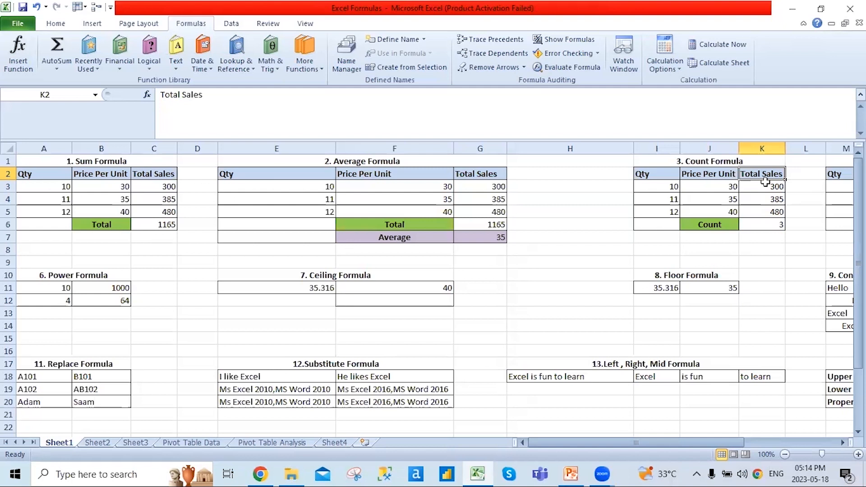
key(Left)
key(Left)
key(Left)
key(Right)
key(Down)
key(Up)
key(Right)
key(Right)
key(Down)
key(Down)
key(Down)
key(Down)
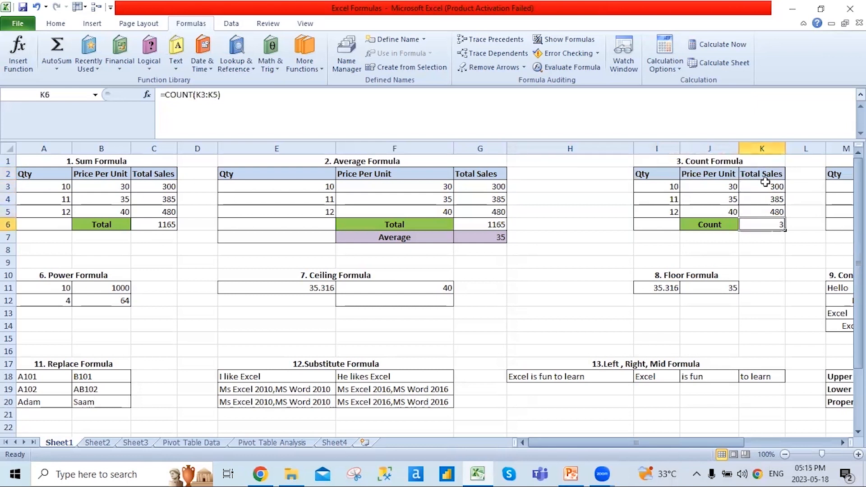
Re-enter the Count Formula result in K6 as a COUNT of the Total Sales range K3:K5
text(=)
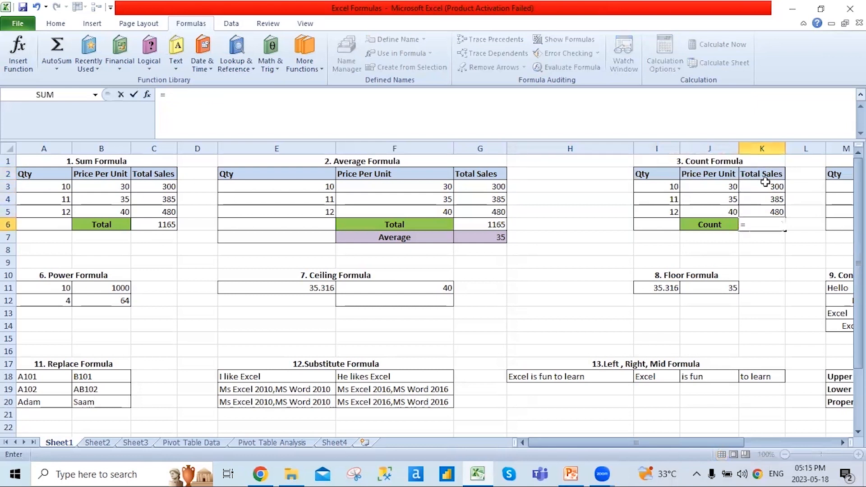
text(Cou)
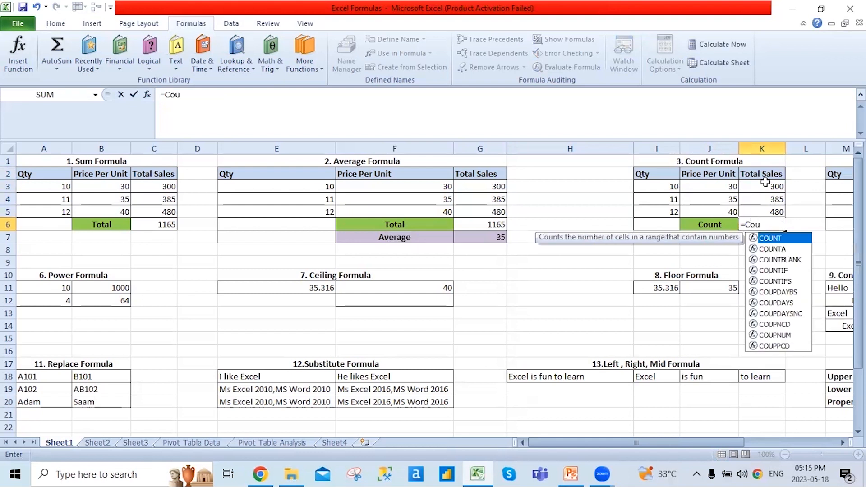
key(Tab)
key(Up)
key(shift+Up)
key(shift+Up)
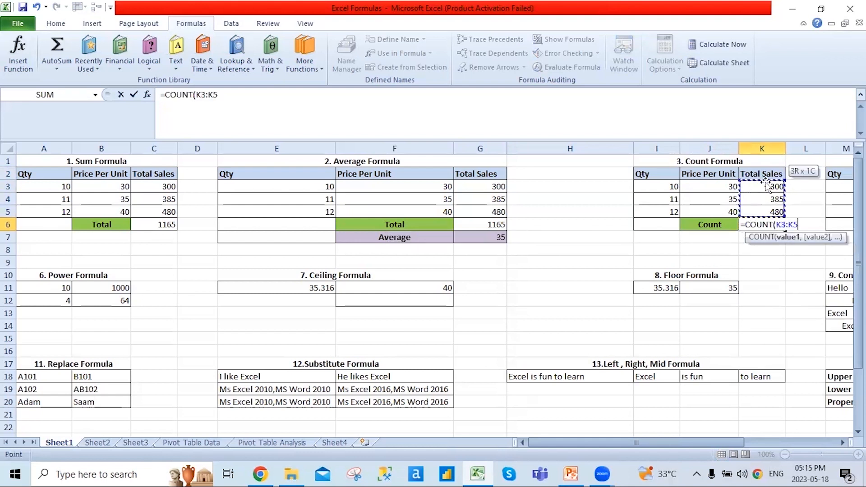
text())
key(Return)
key(Up)
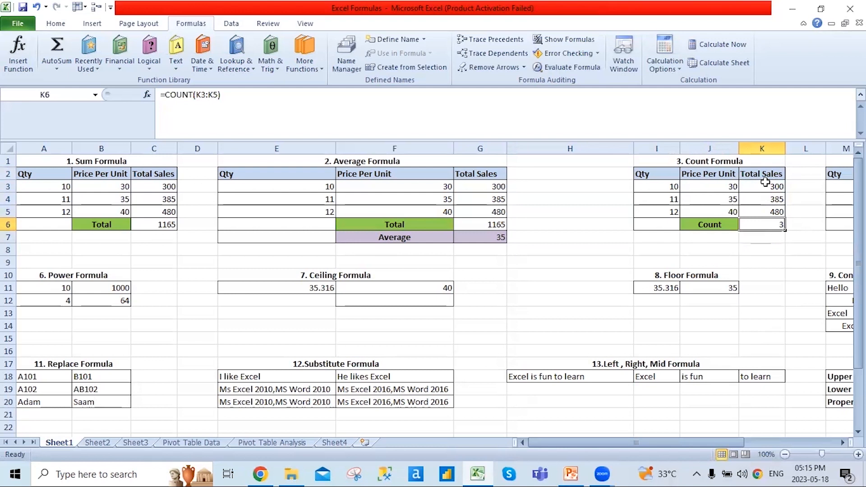
key(Right)
key(Left)
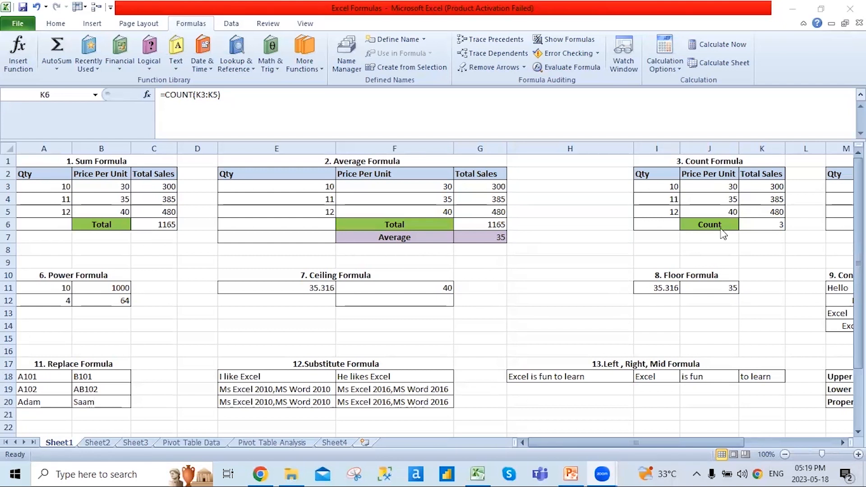
Re-enter the Subtotal Formula in O6 as SUBTOTAL with function number 1 (AVERAGE) over the Total Sales range O3:O5
click(702, 225)
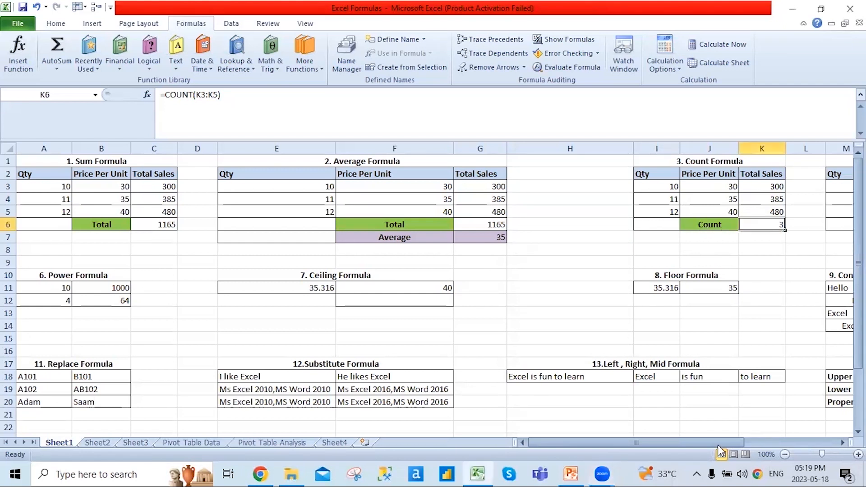
scroll(757, 440, right, 4)
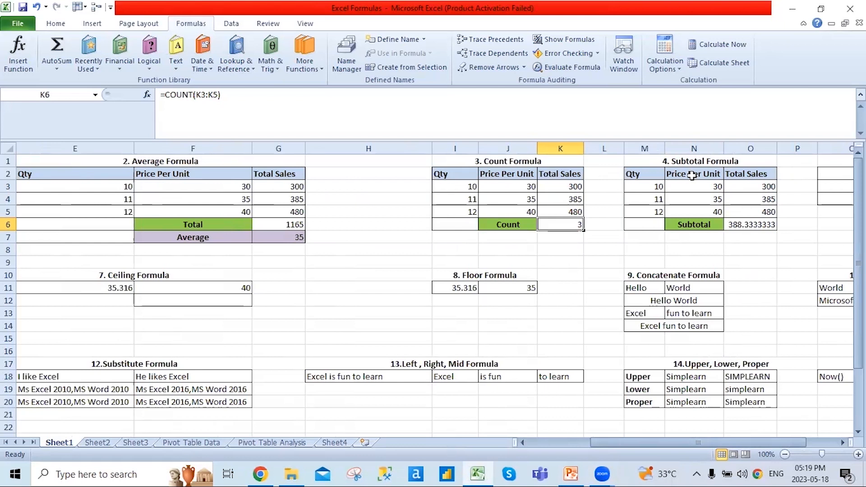
click(767, 226)
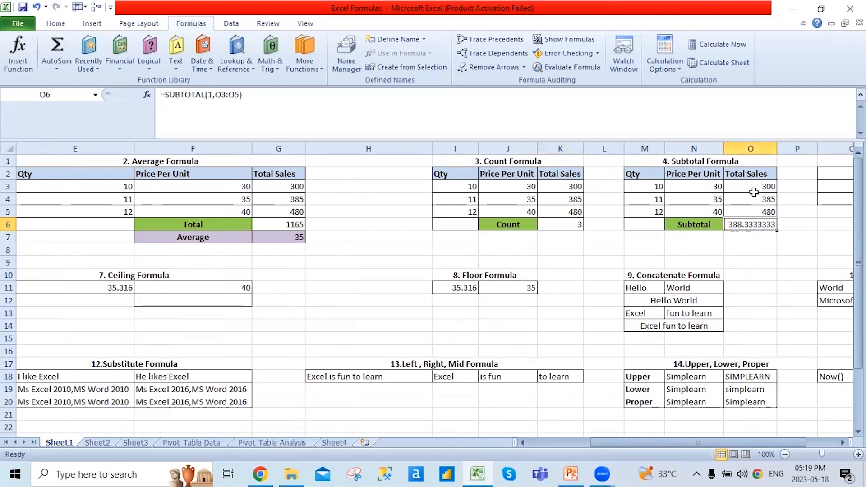
drag(245, 95, 159, 97)
text(=sun)
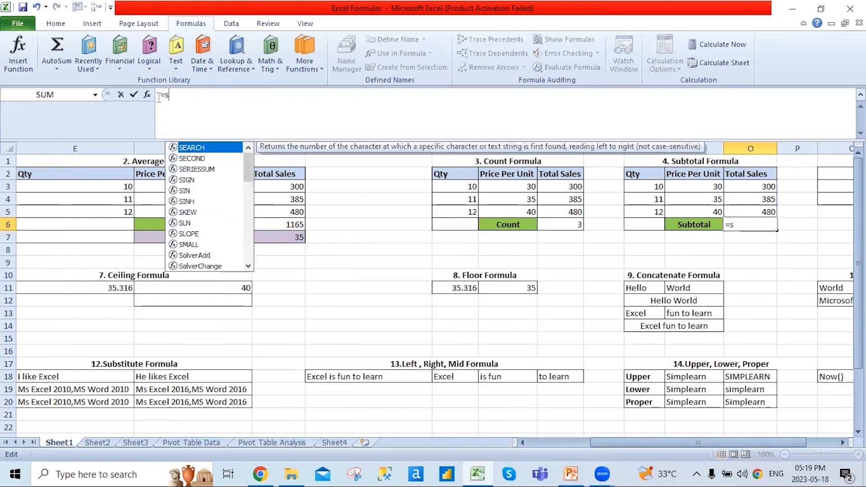
key(BackSpace)
text(b)
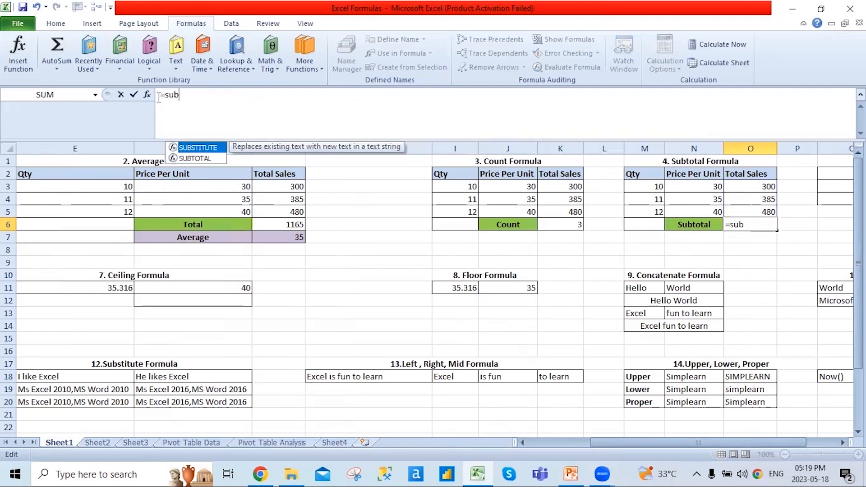
key(Down)
key(Tab)
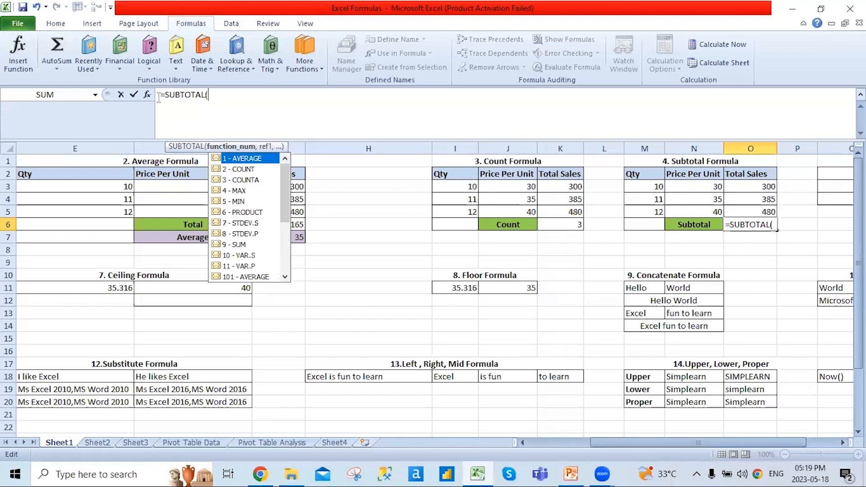
key(Tab)
text(,)
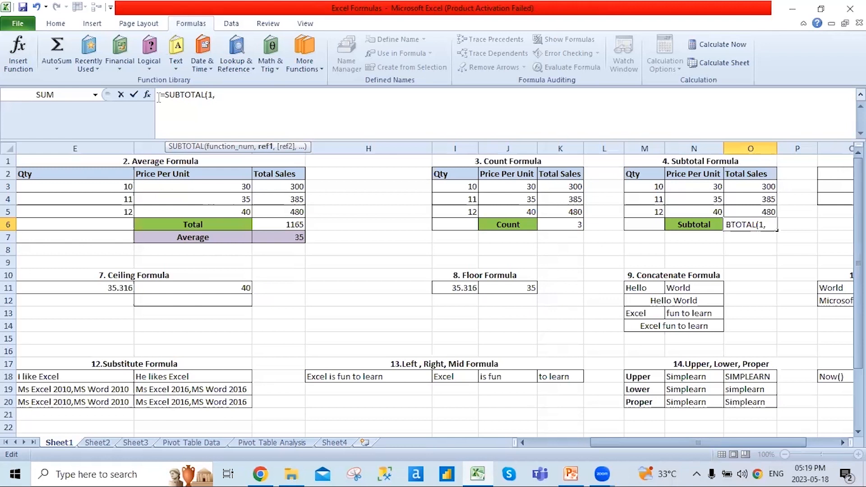
drag(747, 188, 752, 210)
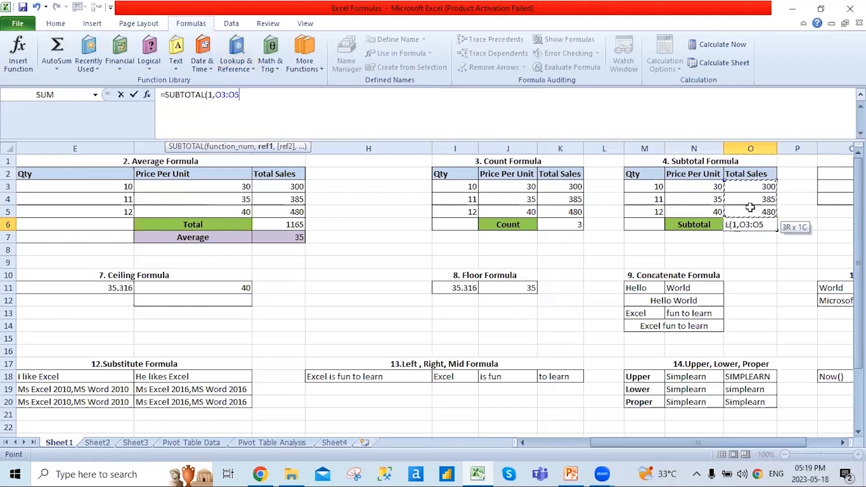
key(Return)
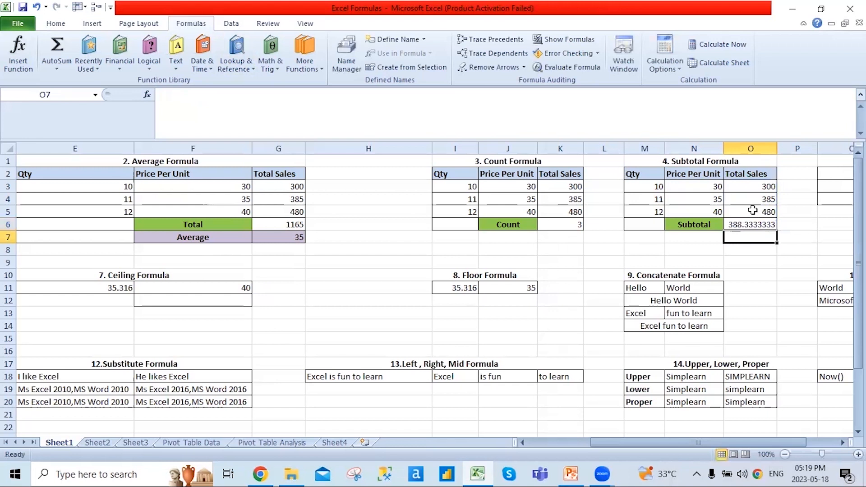
key(Up)
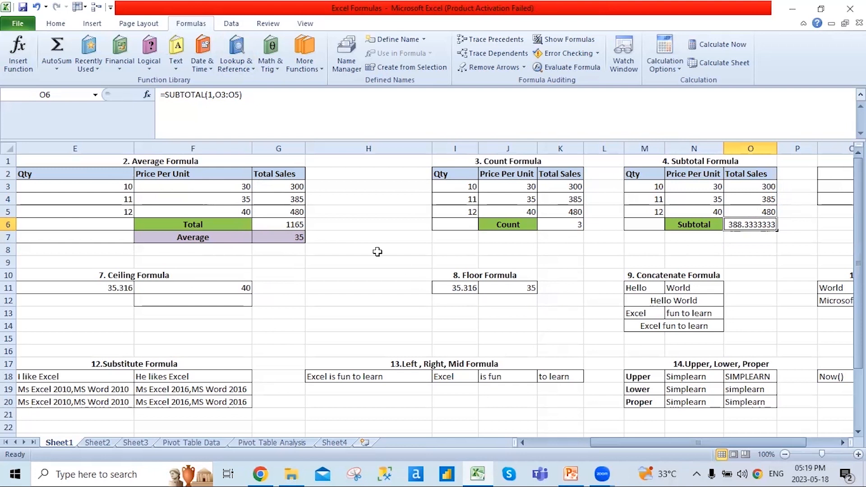
Enter an AVERAGE formula in H7 over the Total Sales range G3:G6, including the total
click(349, 241)
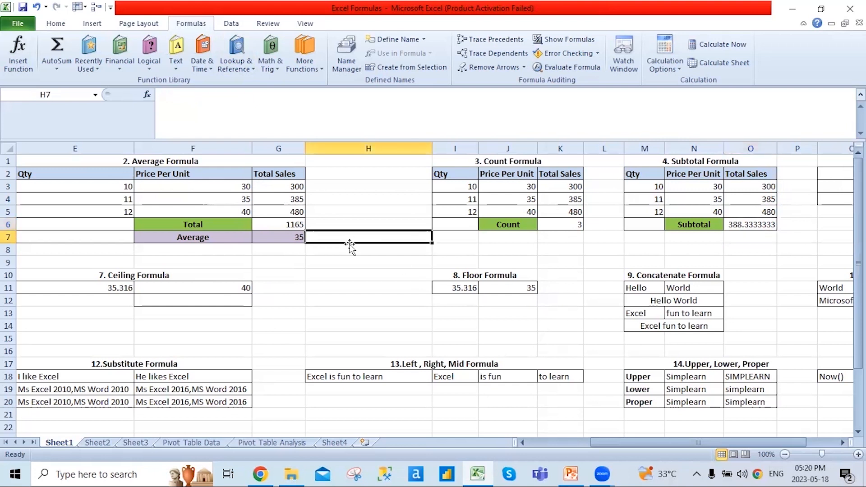
text(=Av)
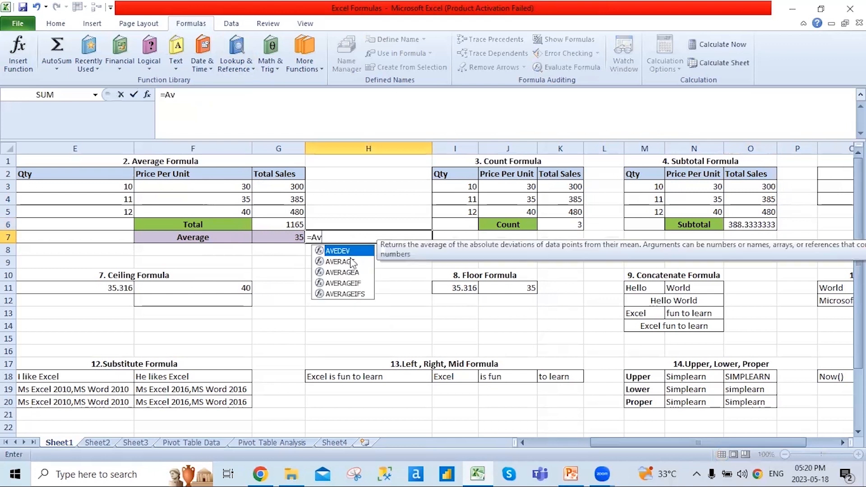
double_click(353, 262)
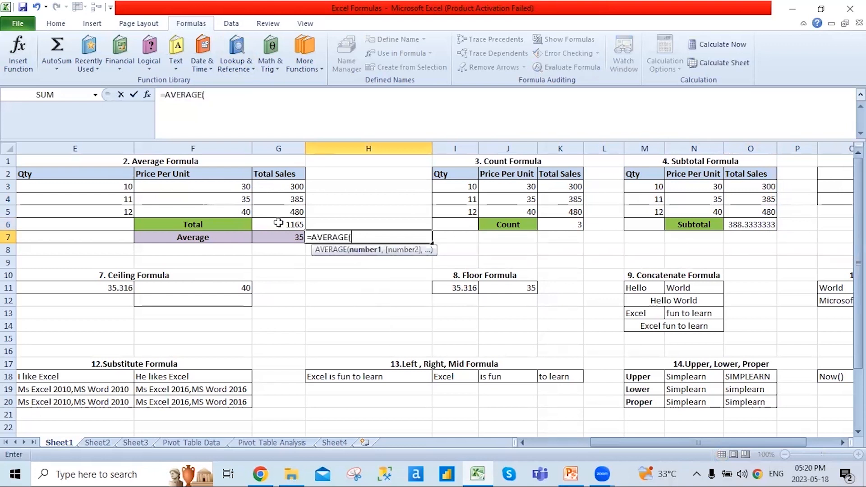
drag(279, 187, 278, 224)
key(ctrl+Return)
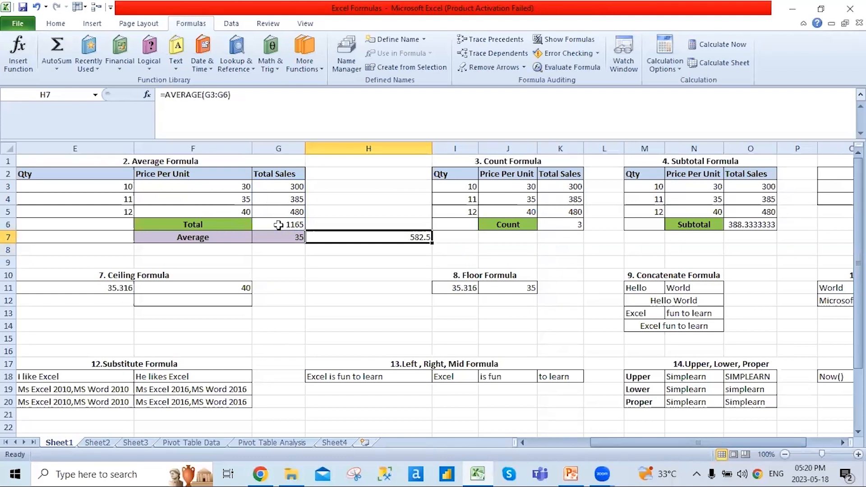
Review the Subtotal Formula result in O6 and the Total Sales values in O3:O5 that feed it
click(742, 224)
click(799, 223)
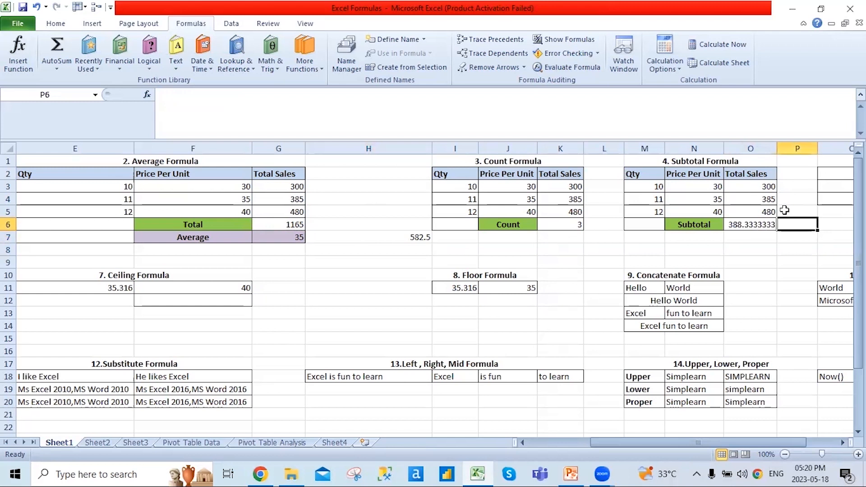
click(772, 187)
click(759, 203)
click(769, 215)
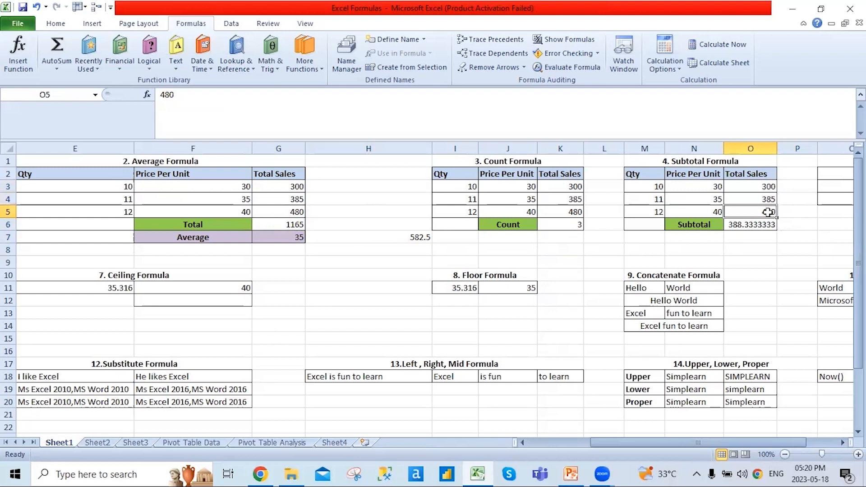
Examine the Modulus Formula example, comparing the numbers in Q2 and Q3 with the MOD formula in R2
drag(698, 444, 752, 448)
click(821, 312)
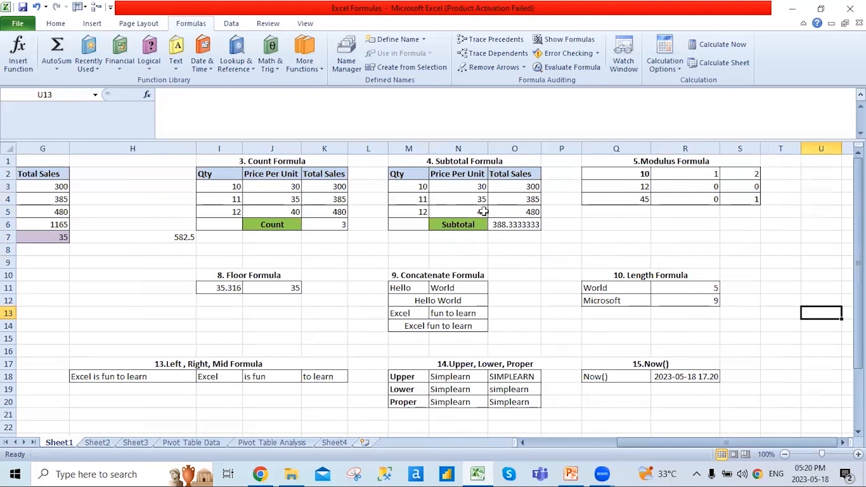
click(638, 174)
click(690, 174)
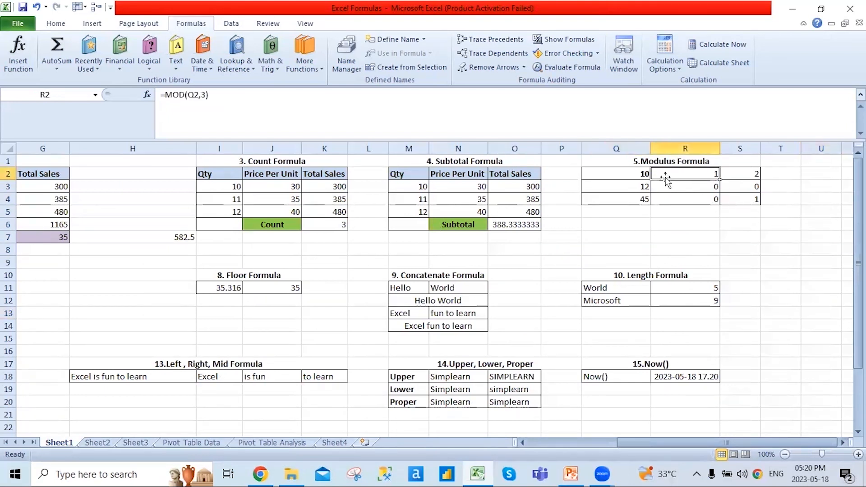
click(644, 184)
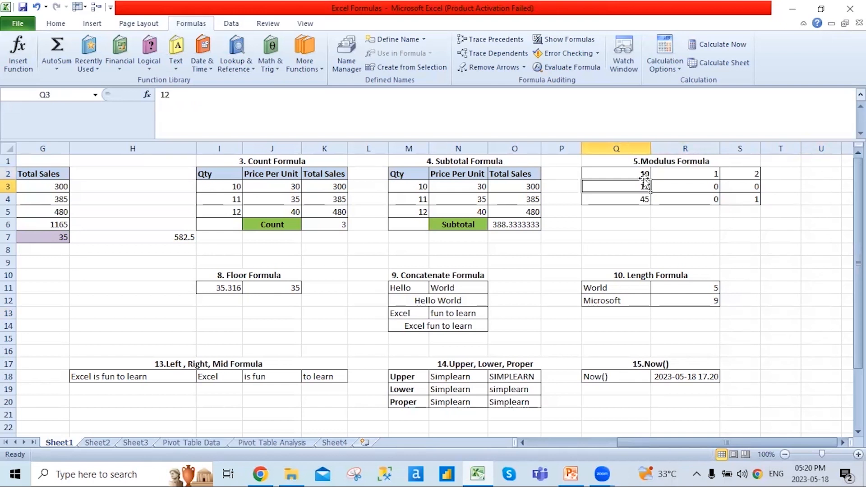
click(641, 174)
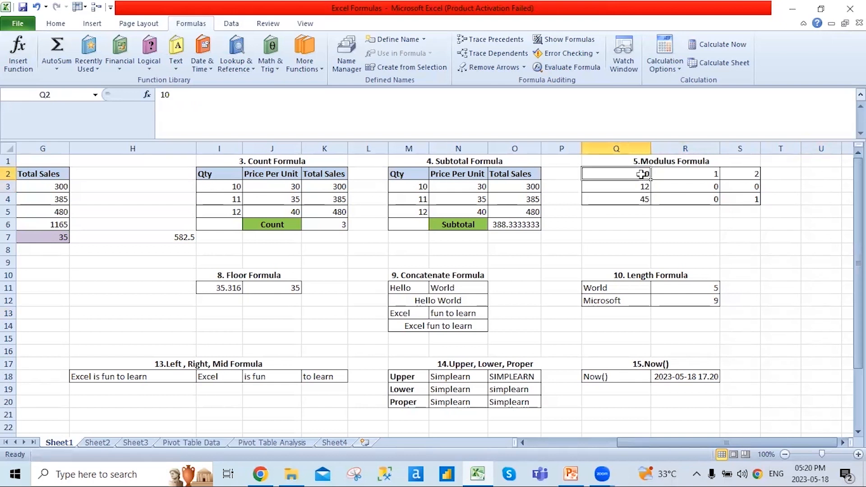
click(646, 189)
click(640, 174)
click(691, 176)
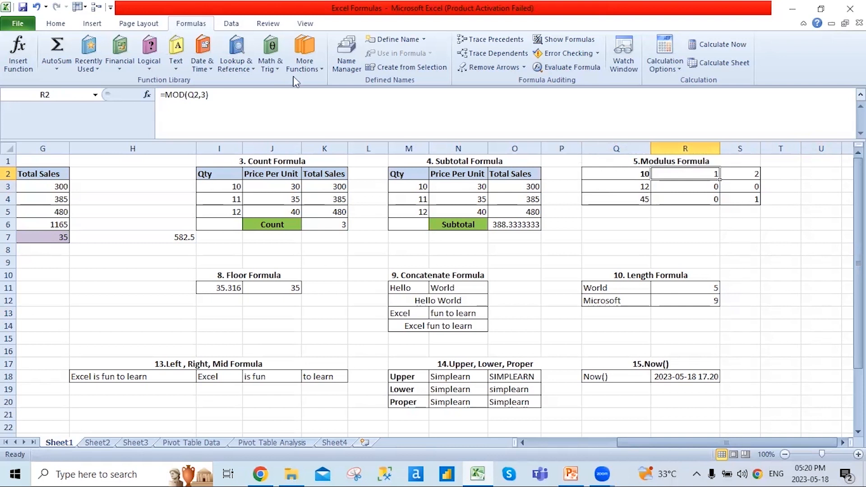
click(250, 108)
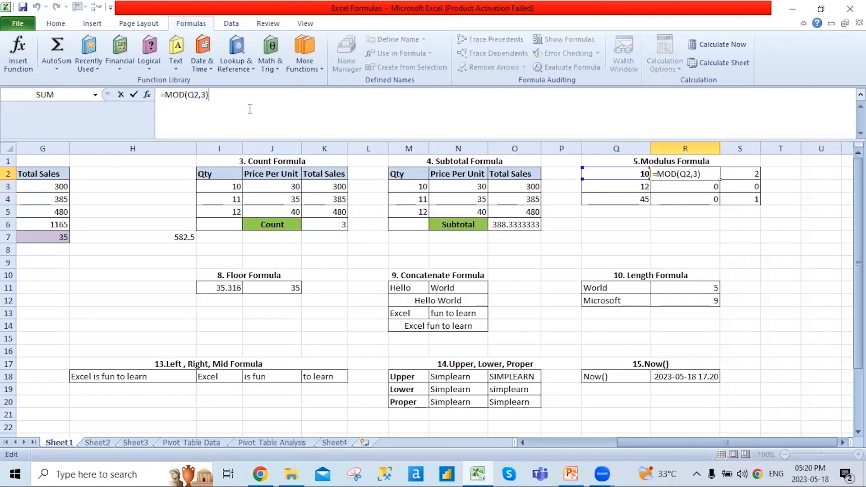
key(Return)
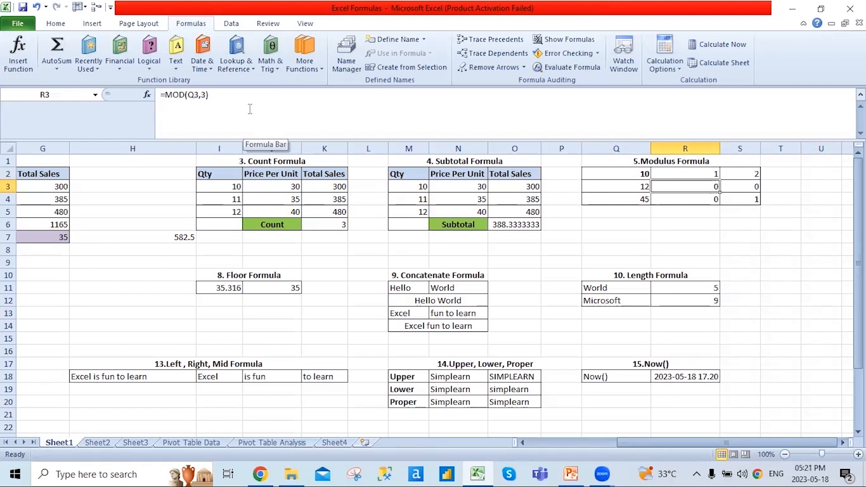
Re-enter the Modulus Formula result in R2 as MOD of Q2 with divisor 2
key(Up)
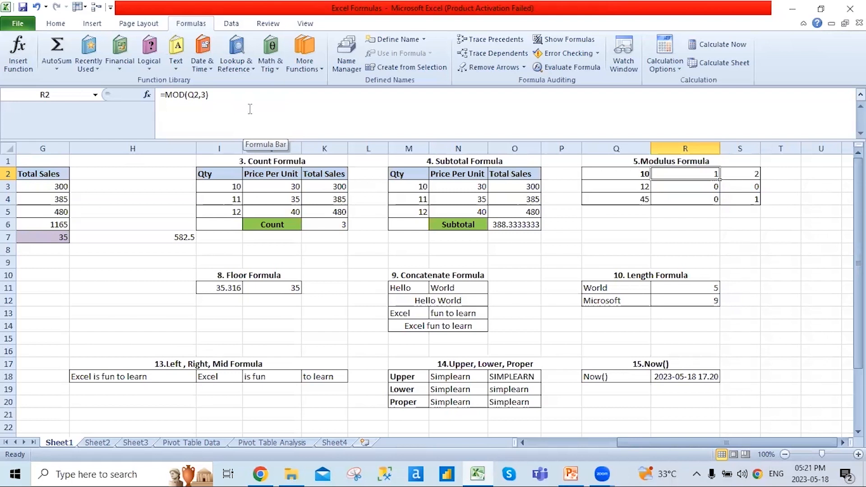
text(=m)
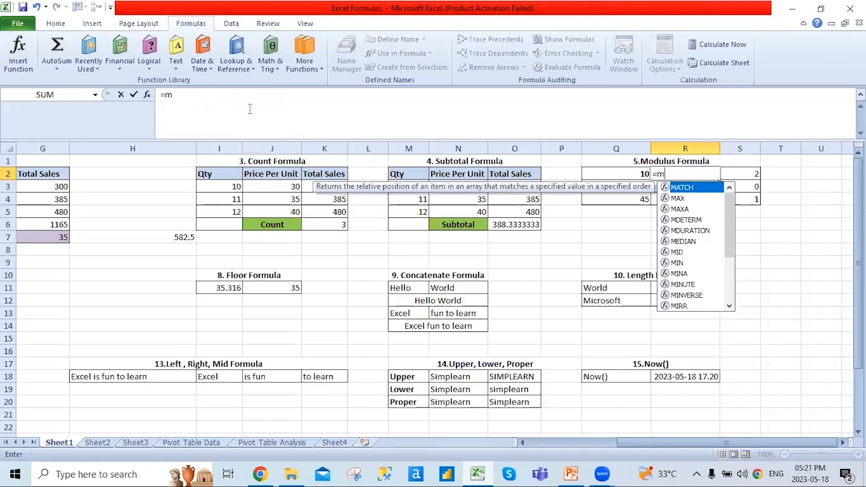
text(o)
key(Tab)
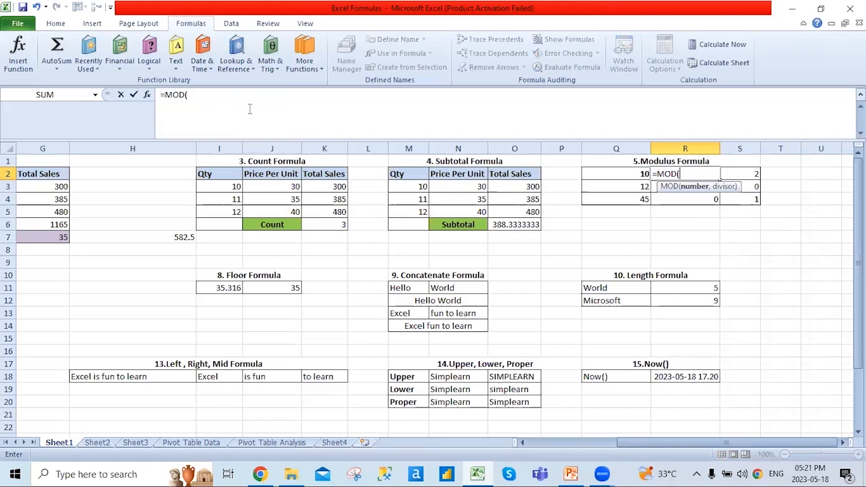
click(606, 176)
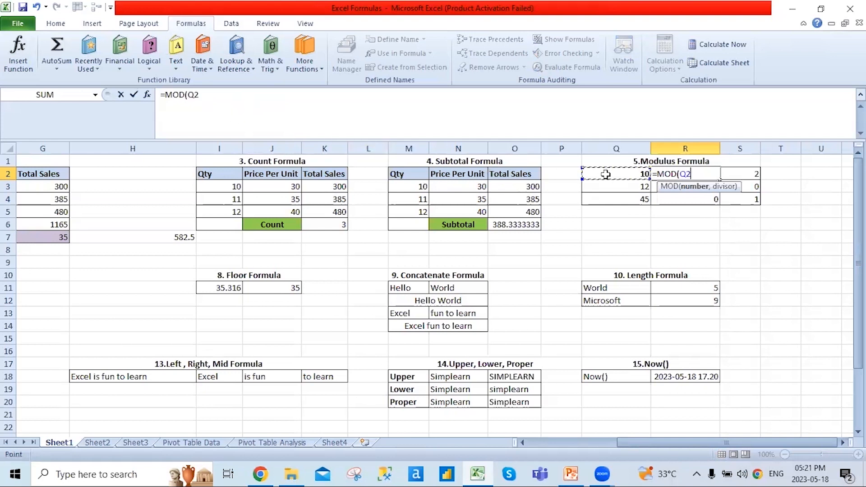
text(,2))
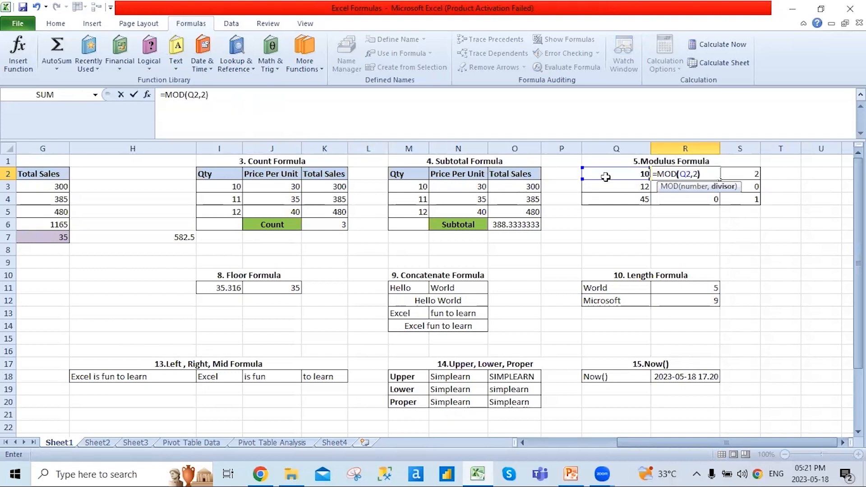
key(Return)
key(Up)
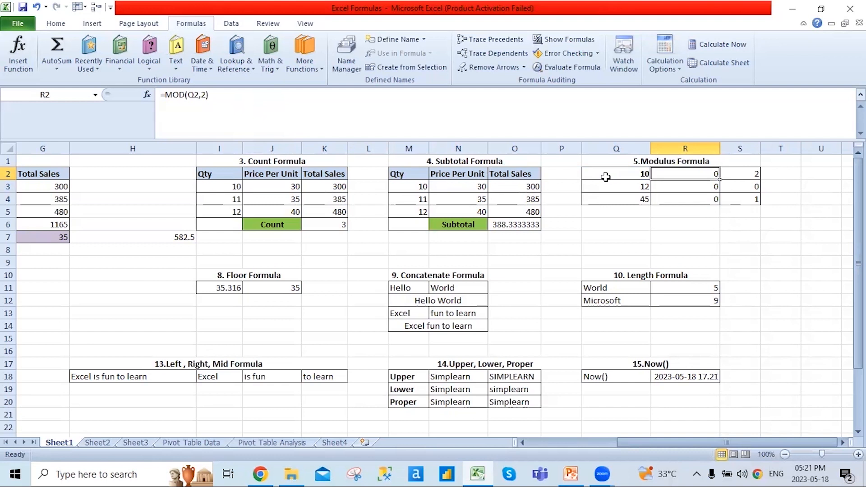
Change the divisor of the MOD formula in R2 to 4
click(327, 95)
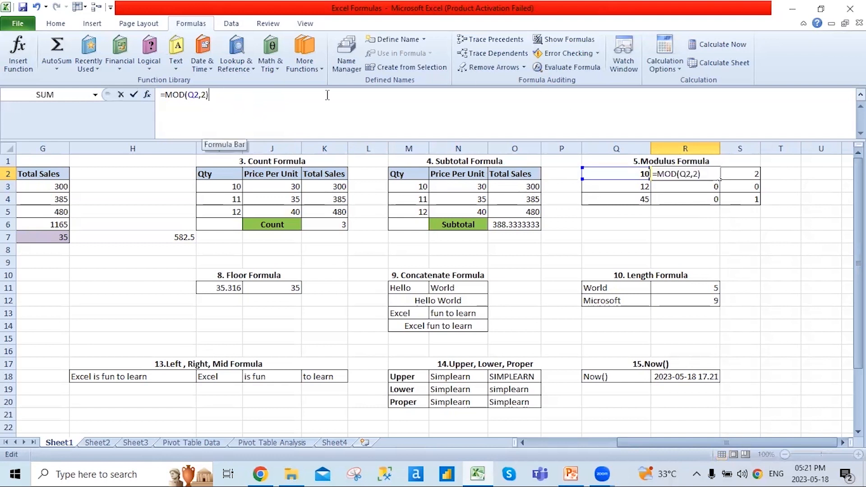
key(BackSpace)
key(BackSpace)
text(4))
key(Return)
key(Up)
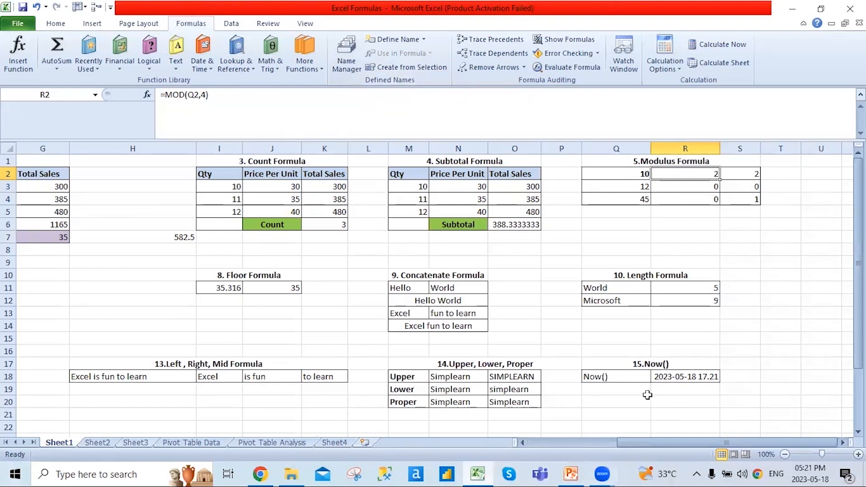
Examine the Power Formula example, checking the base number in A11 and the POWER formula in B11
drag(669, 448, 536, 451)
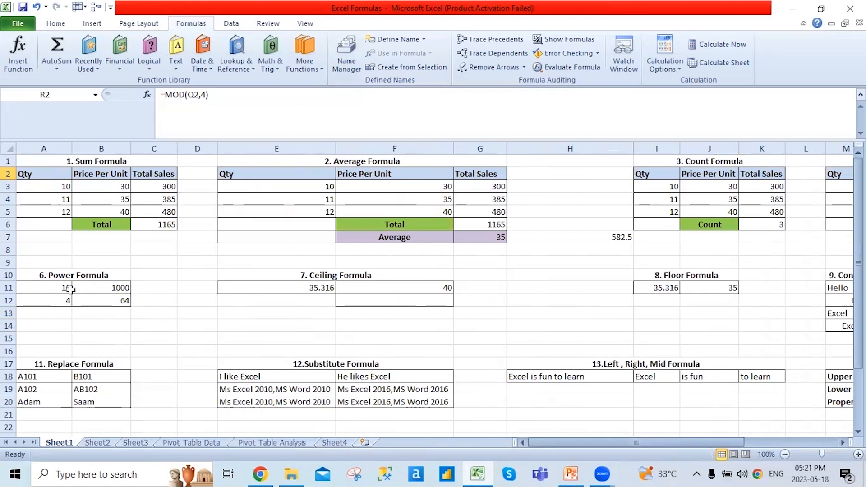
click(41, 289)
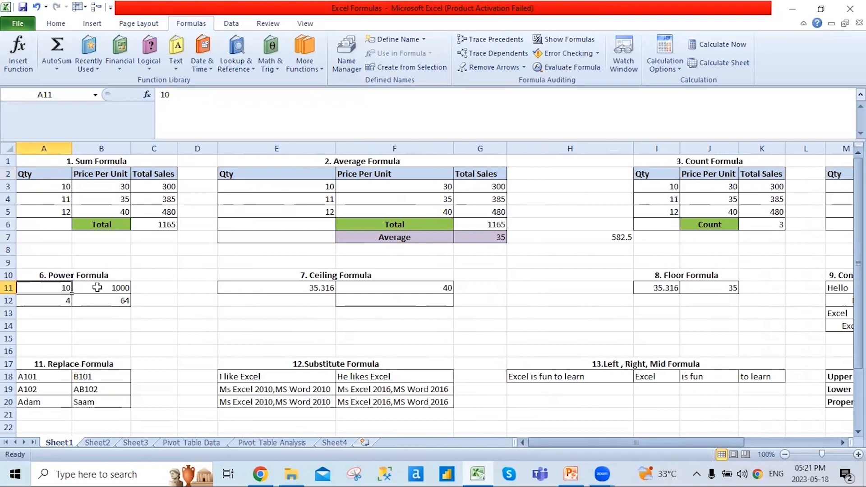
click(96, 288)
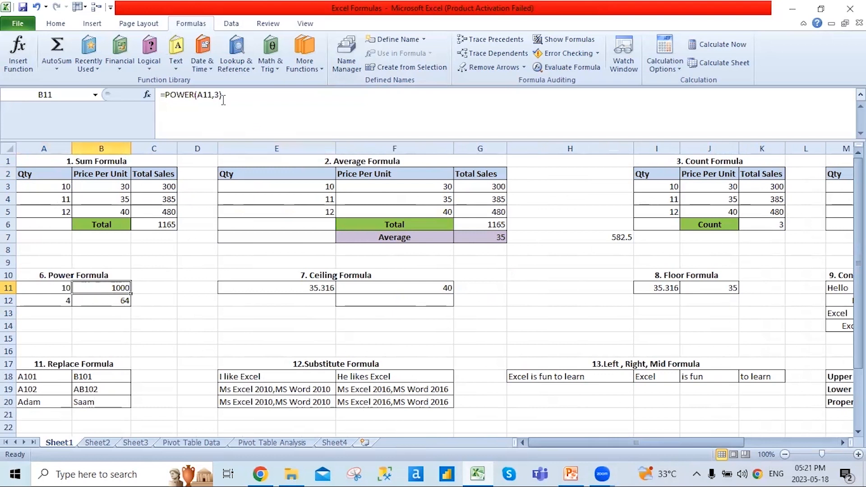
click(38, 285)
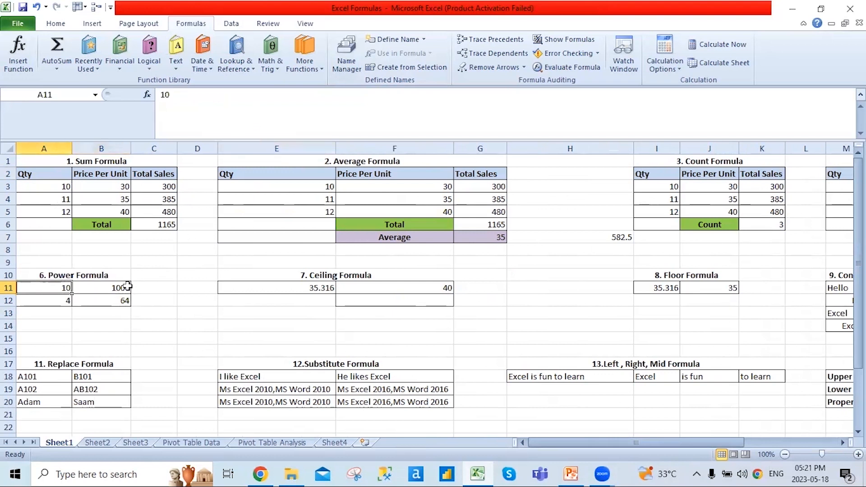
key(Right)
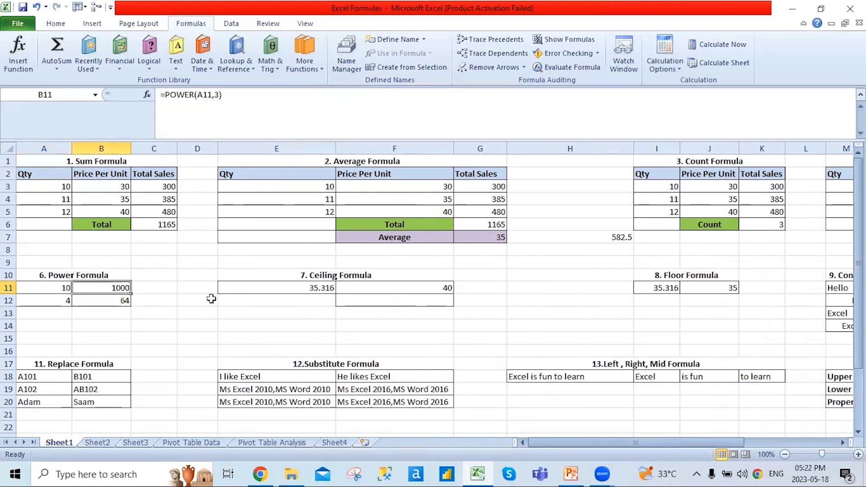
Re-enter the Power Formula result in B12 as POWER of A12 with exponent 5
click(103, 301)
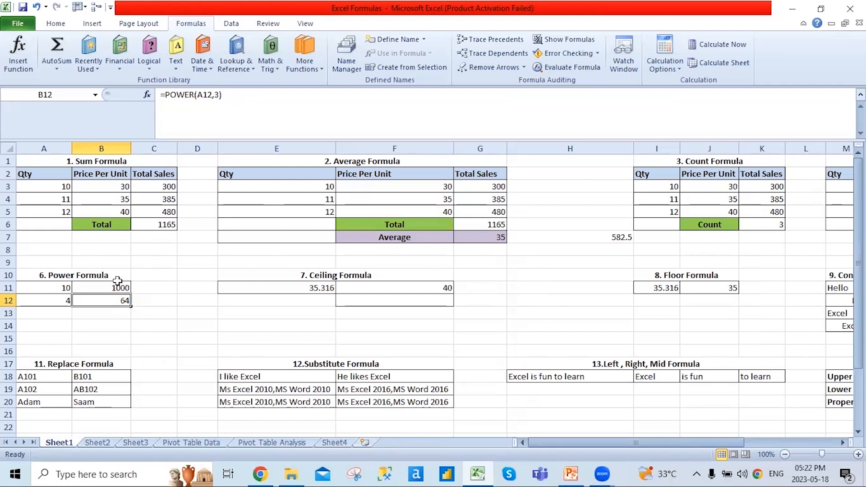
key(Up)
key(Down)
text(=)
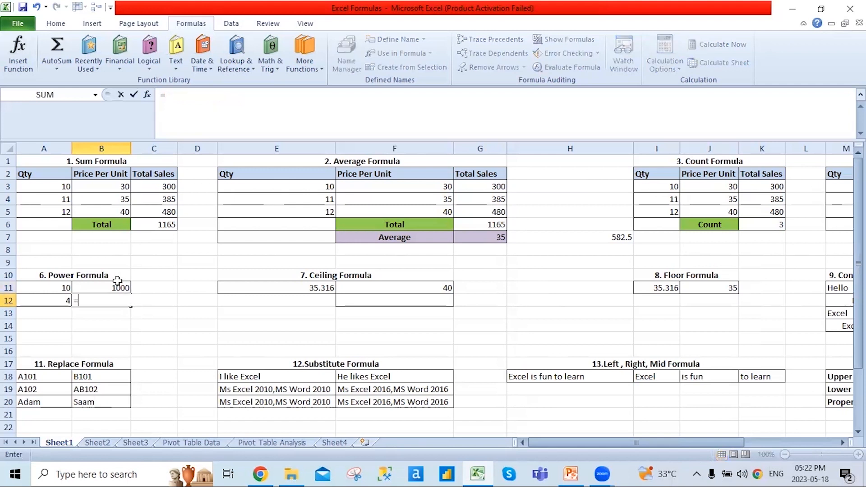
text(Po)
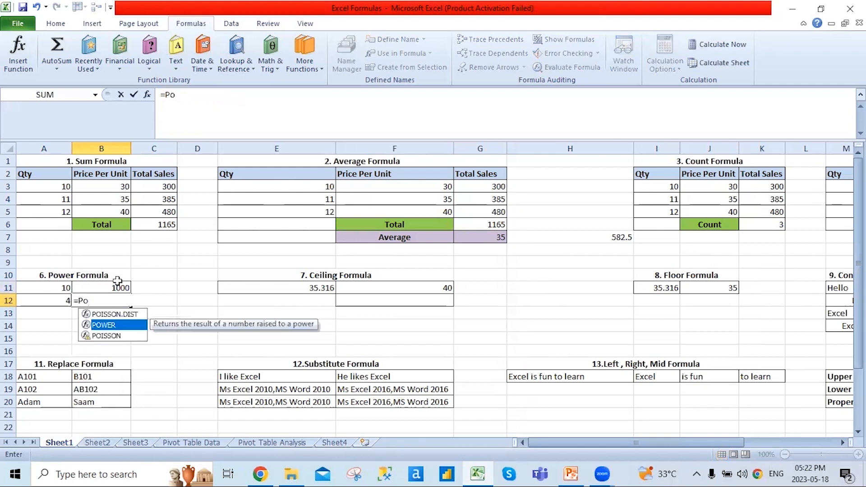
key(Tab)
key(Left)
text(,5))
key(Return)
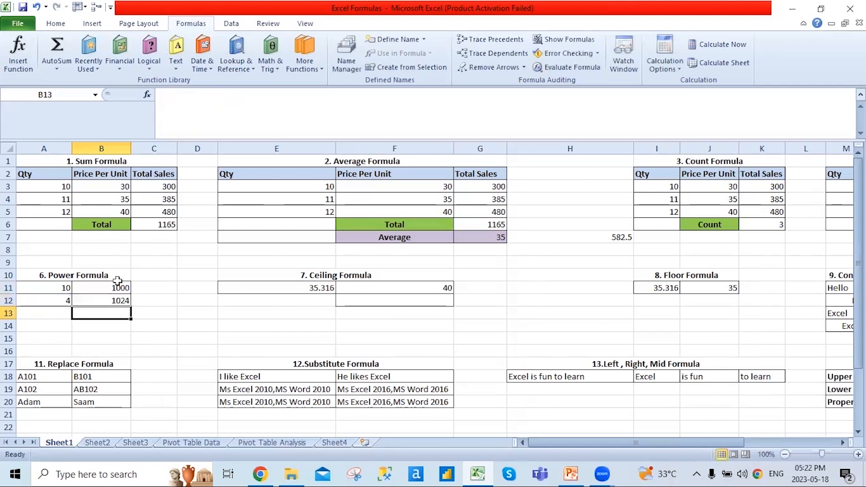
key(Up)
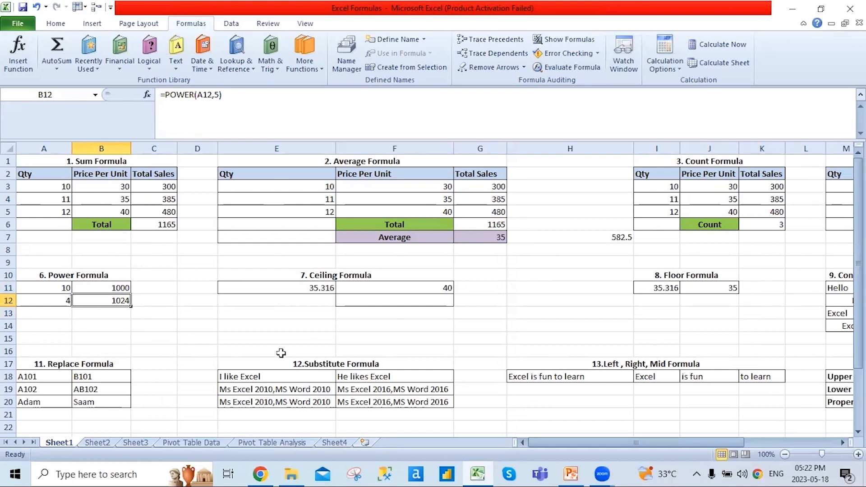
Examine the Ceiling Formula example, checking the CEILING formula in F11 and its source number in E11
click(378, 287)
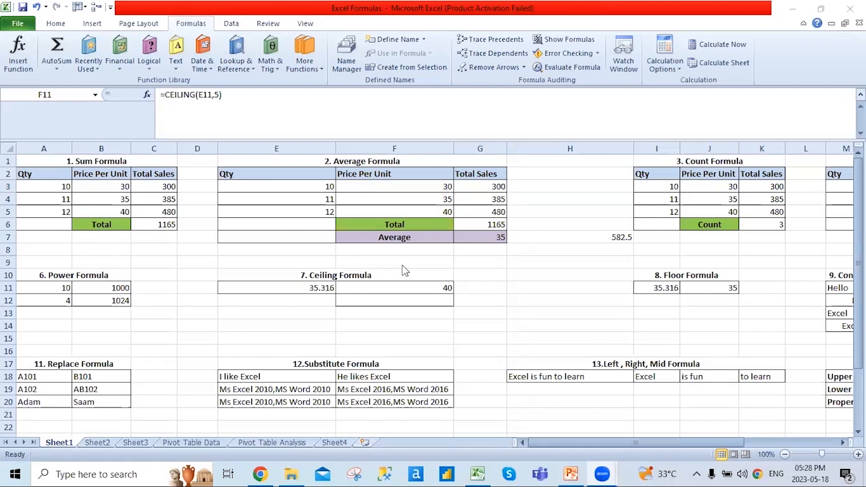
click(384, 288)
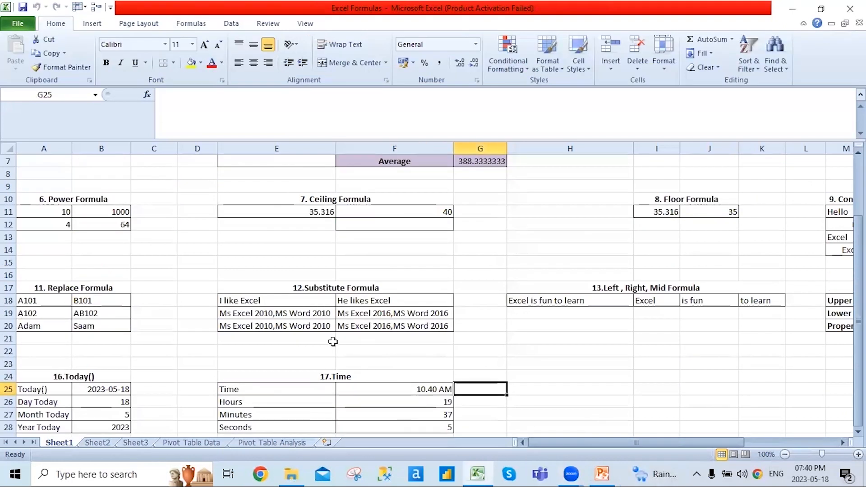
click(383, 215)
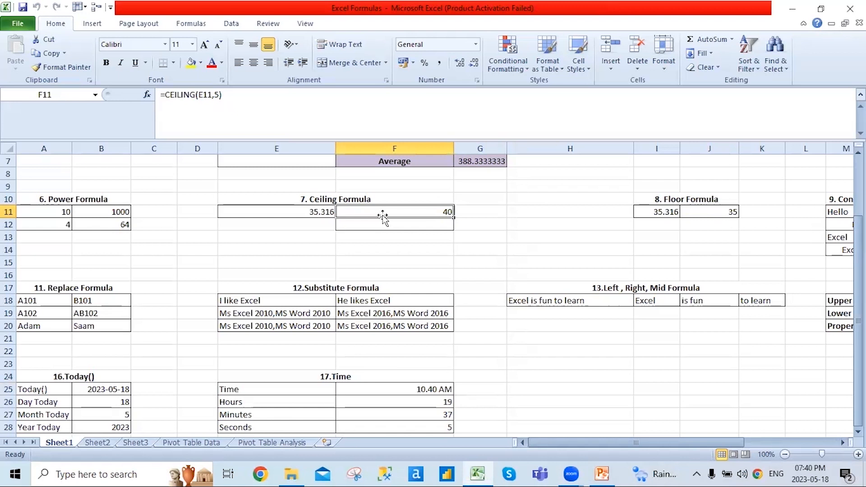
click(318, 207)
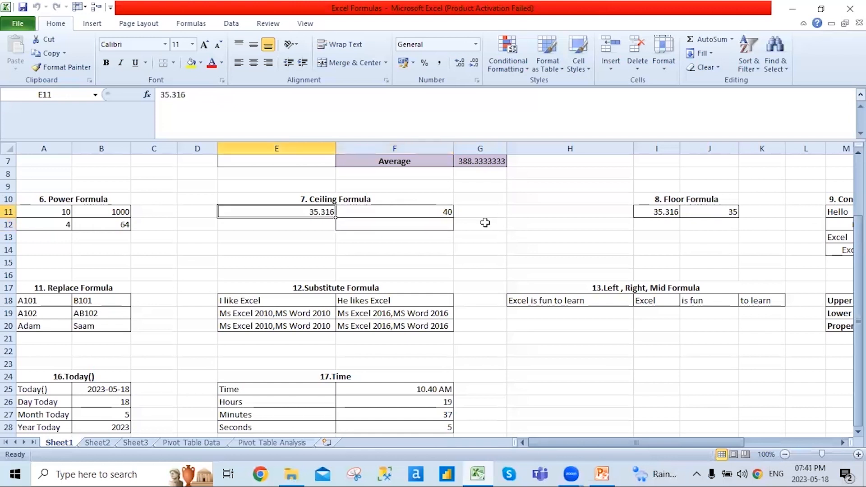
click(400, 229)
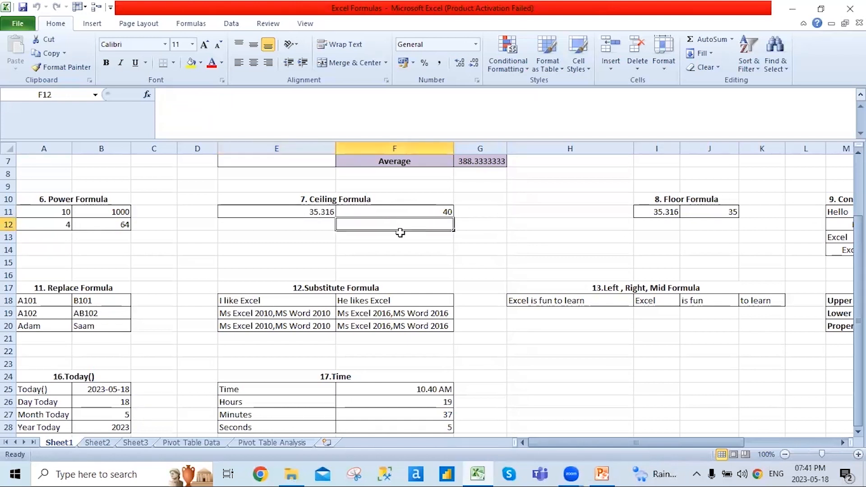
text(=)
key(Escape)
click(406, 218)
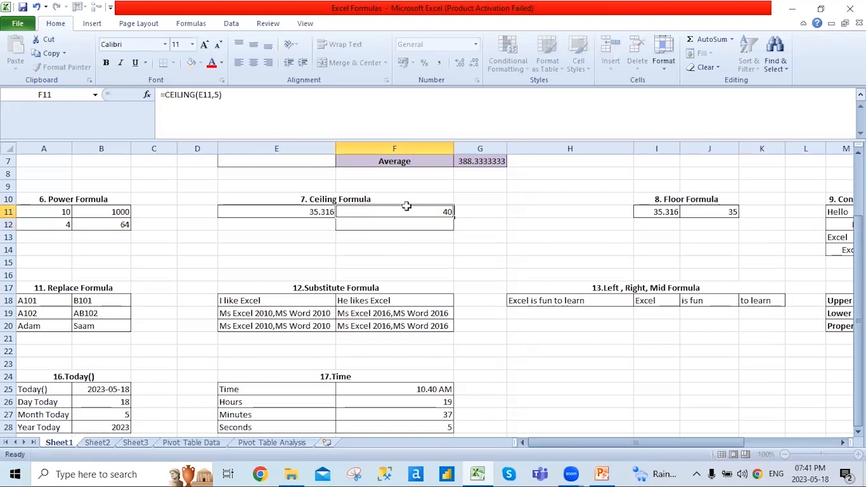
Enter a CEILING formula in F12 that rounds the number in E11 up with a significance of 2
click(399, 228)
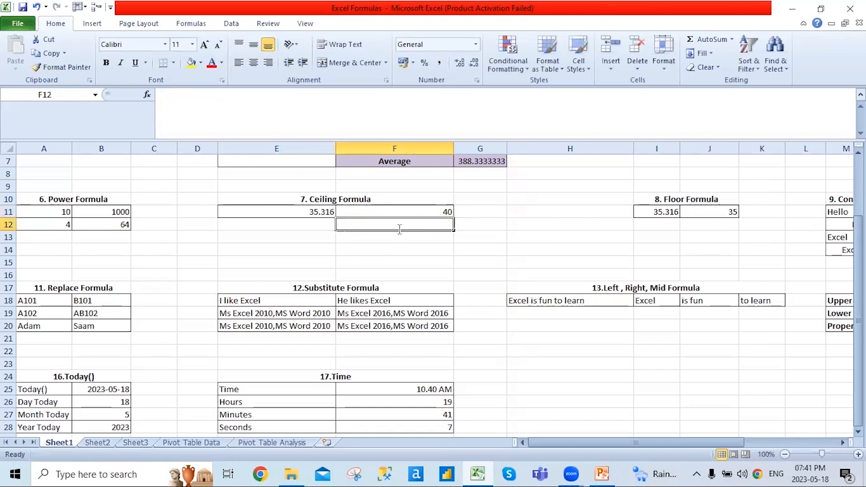
text(=c)
key(Tab)
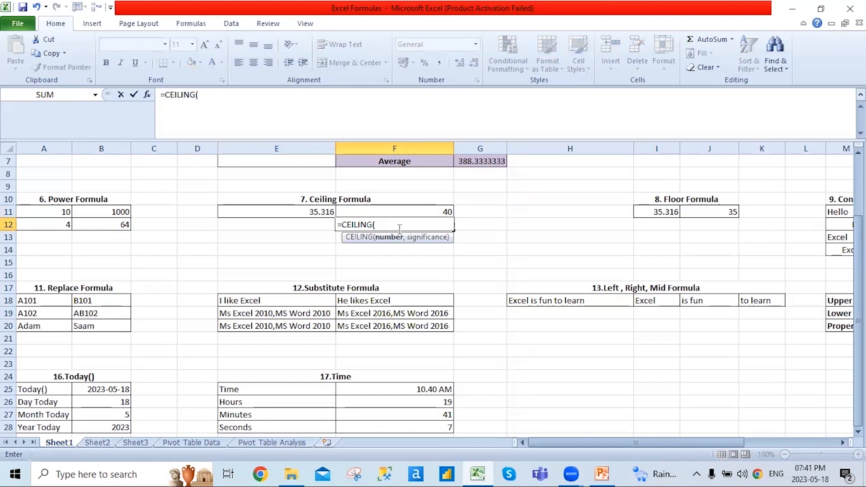
click(290, 218)
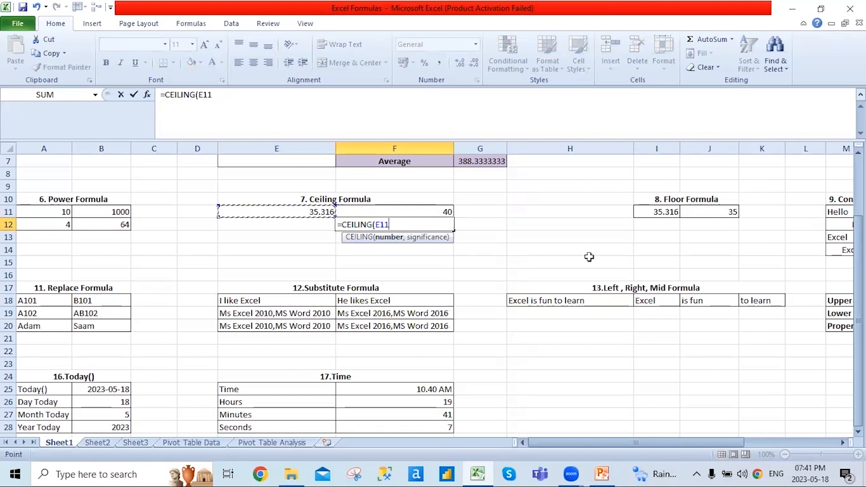
text(,)
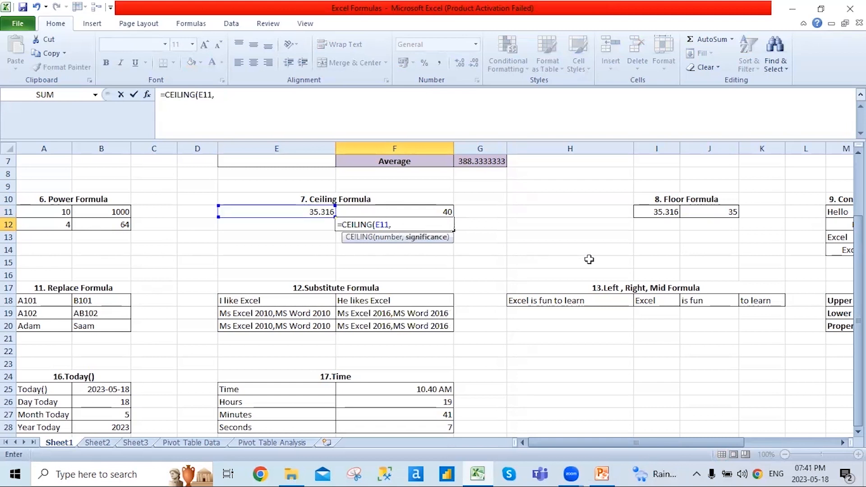
text(2))
key(Return)
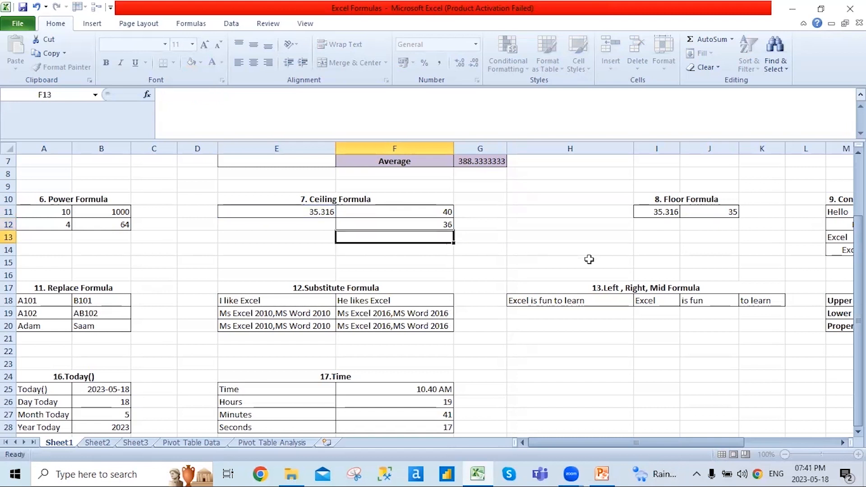
key(Up)
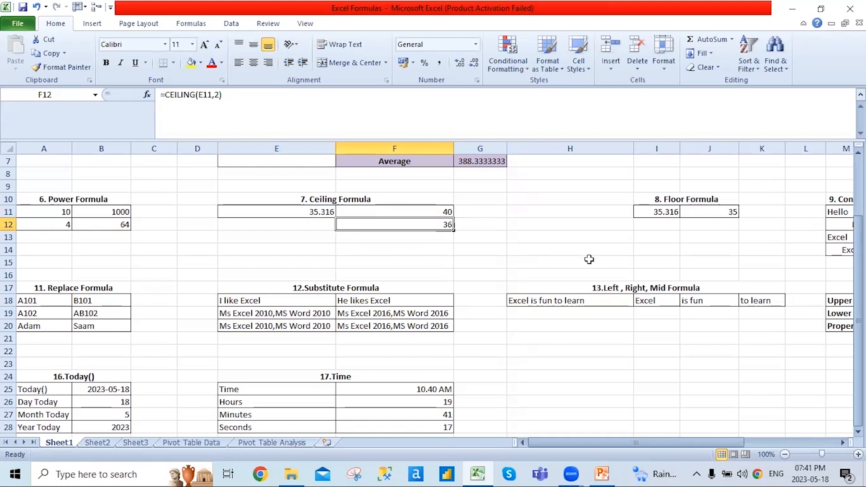
Re-enter the Floor Formula result in J11 as FLOOR of I11 with a significance of 2
click(654, 209)
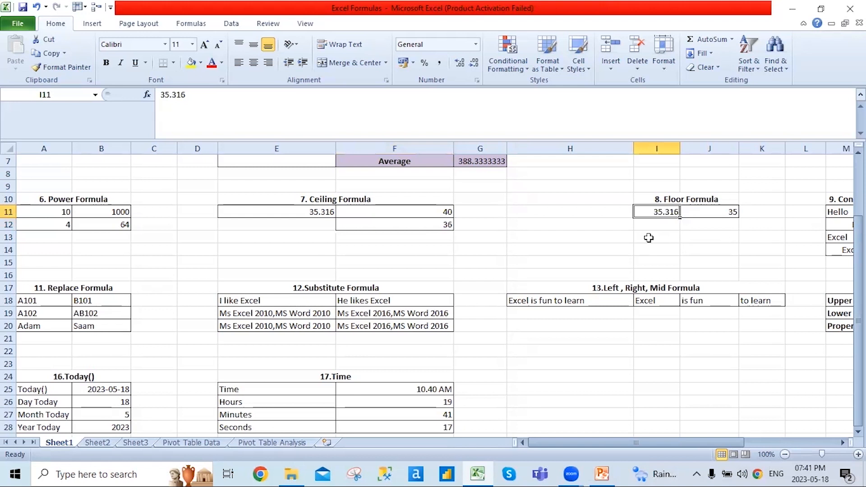
key(Right)
key(Left)
key(Right)
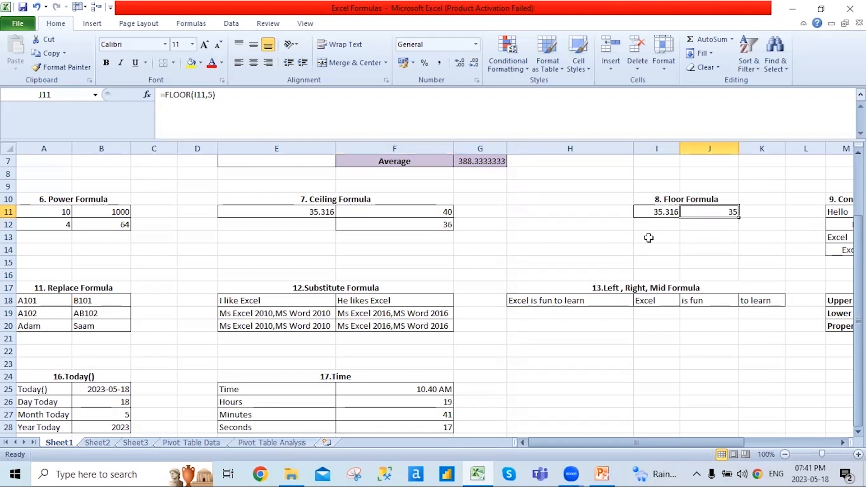
text(=fl)
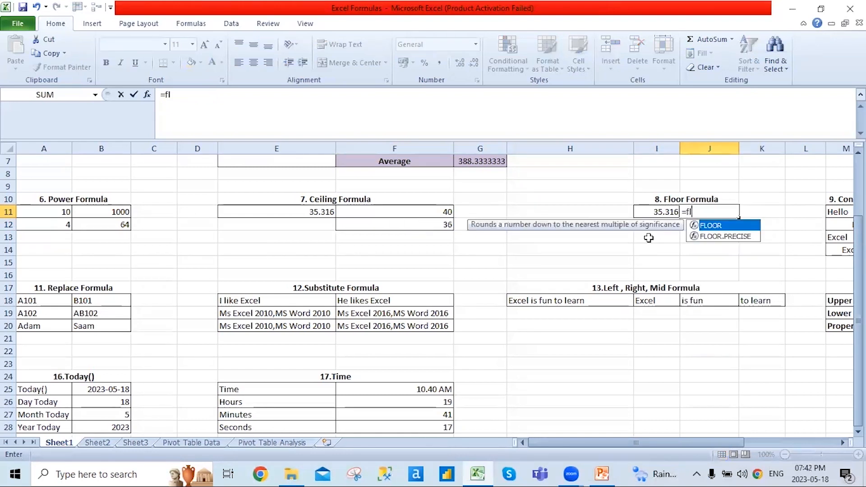
key(Tab)
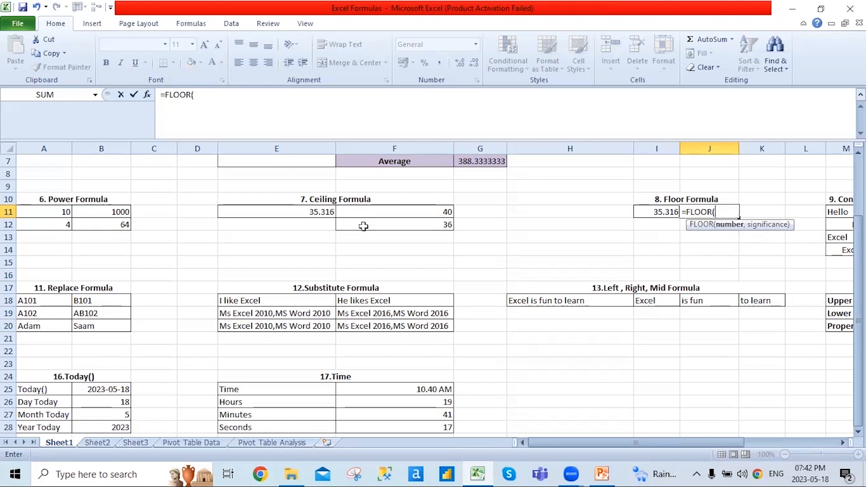
click(655, 215)
text(,)
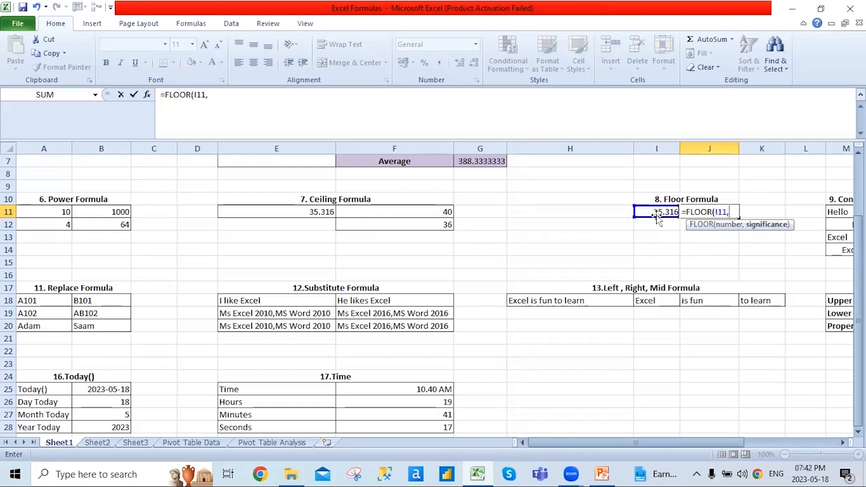
text(2))
key(Return)
key(Up)
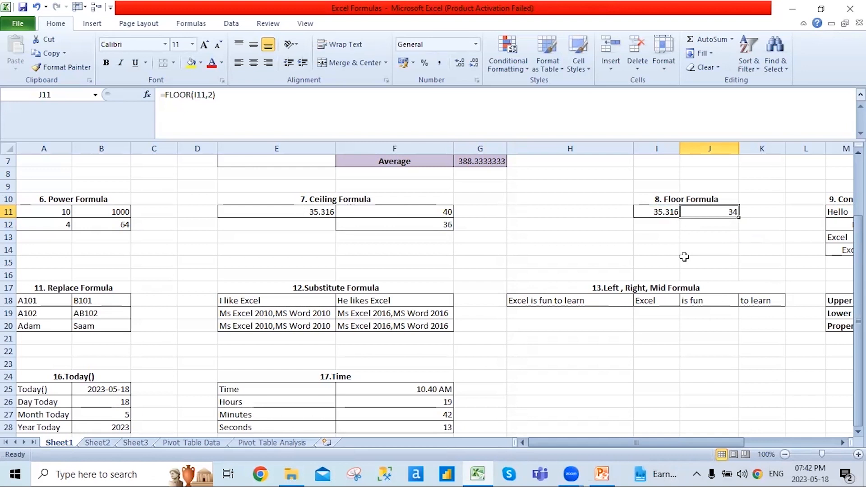
Examine the Concatenate Formula example, checking the source words in M11 and N11 and the CONCATENATE formula in M12
drag(635, 442, 715, 449)
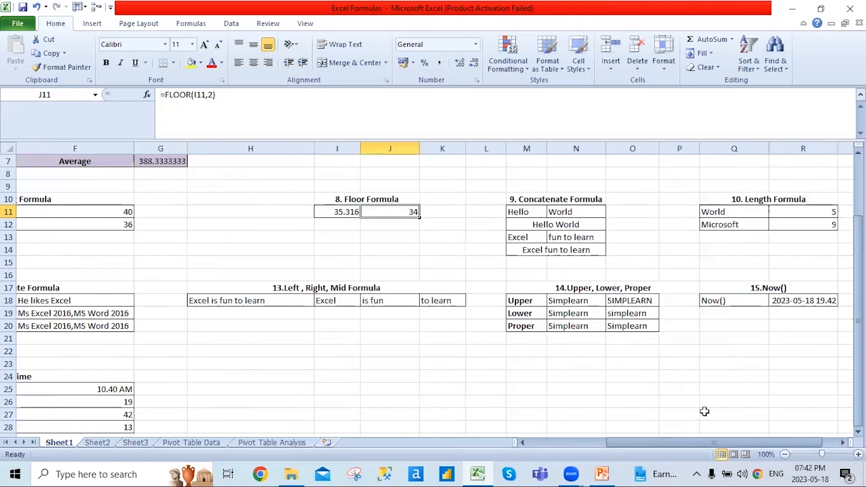
click(540, 211)
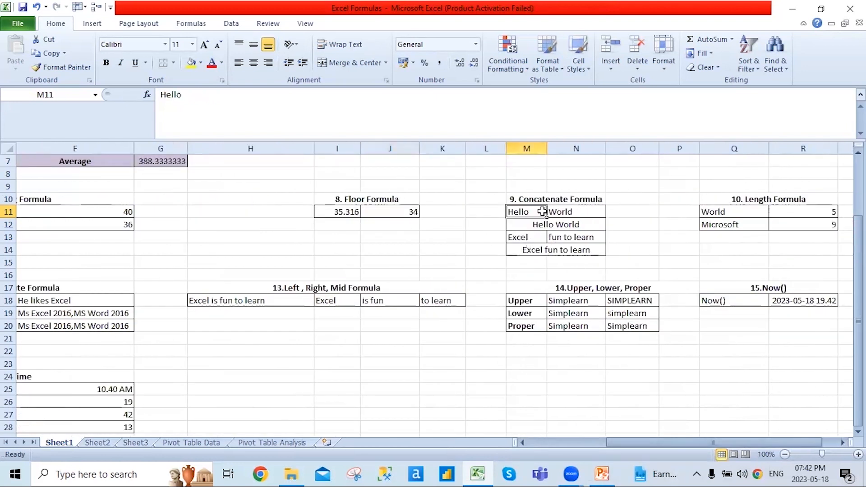
key(Right)
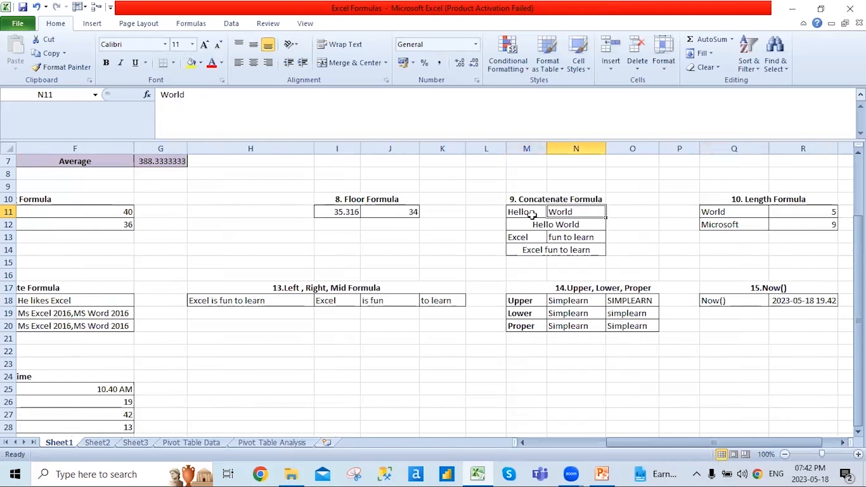
key(Down)
key(Up)
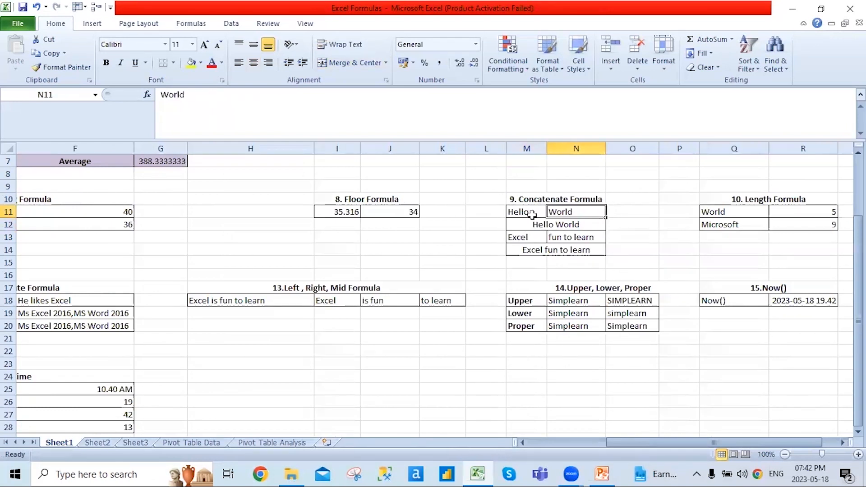
key(Left)
key(Right)
key(Down)
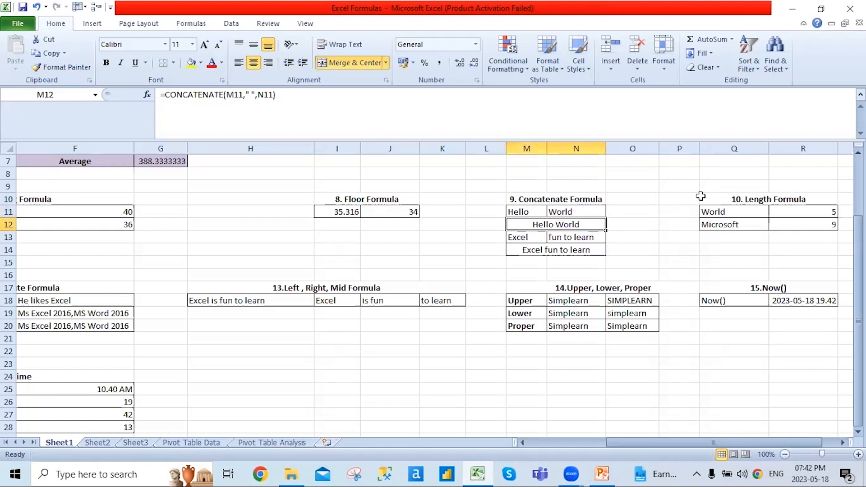
Re-enter the formula in M12 as CONCATENATE of M11, a quoted space and N11
text(=co)
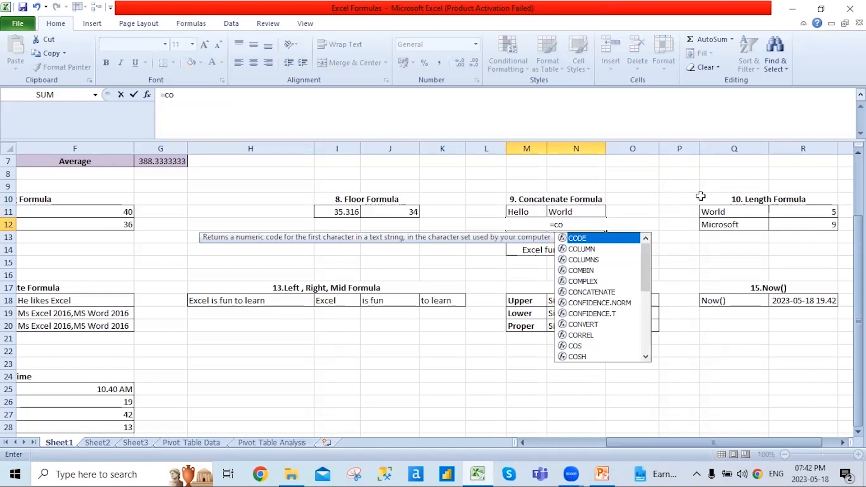
key(Down)
key(Down)
key(Down)
key(Down)
key(Down)
key(Tab)
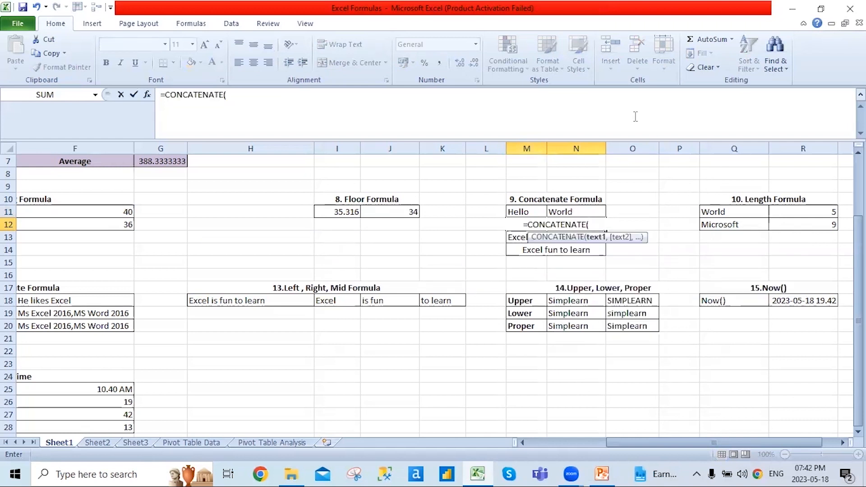
click(519, 212)
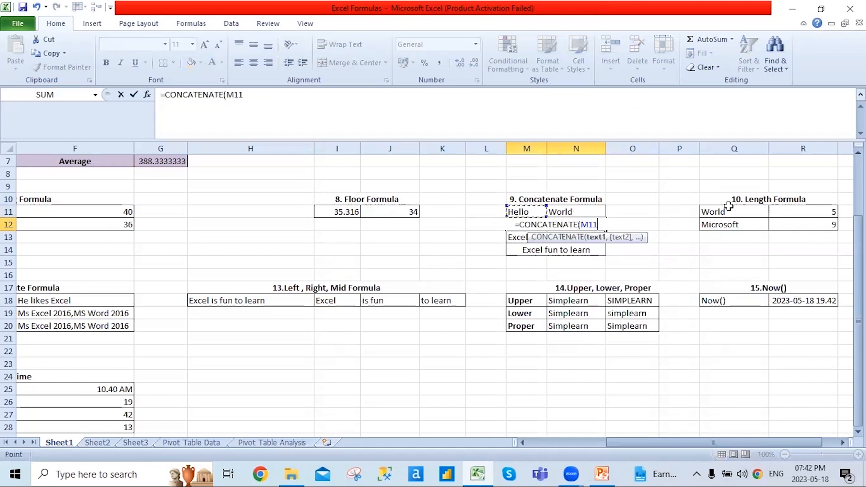
text(,)
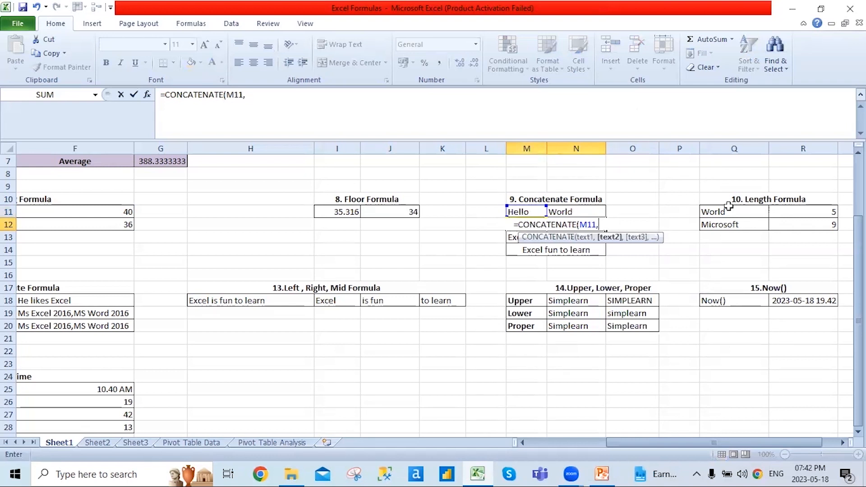
text(")
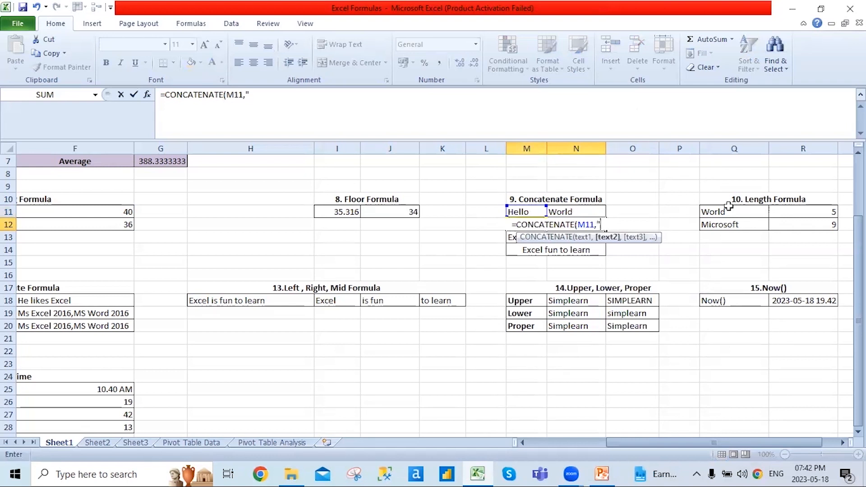
text( ",)
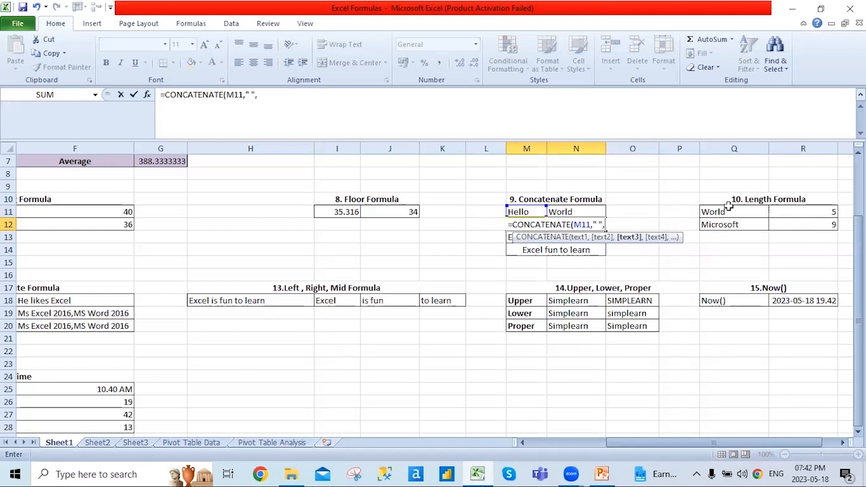
key(Up)
key(Right)
text())
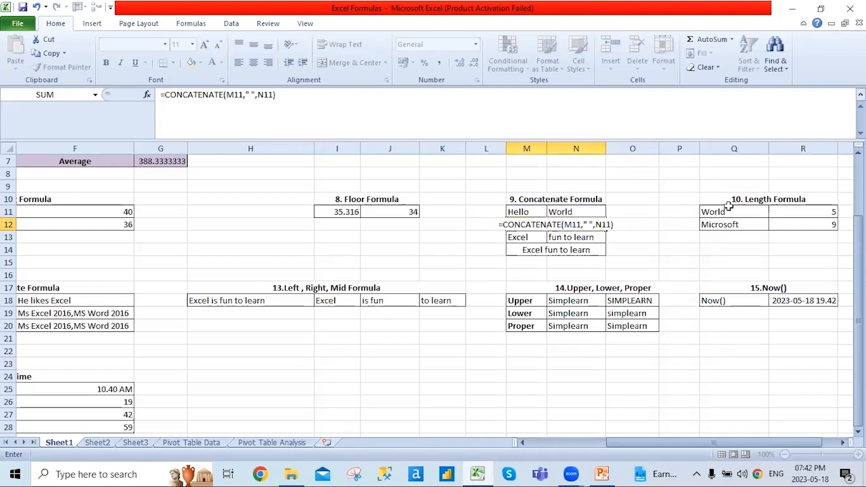
key(Return)
key(Up)
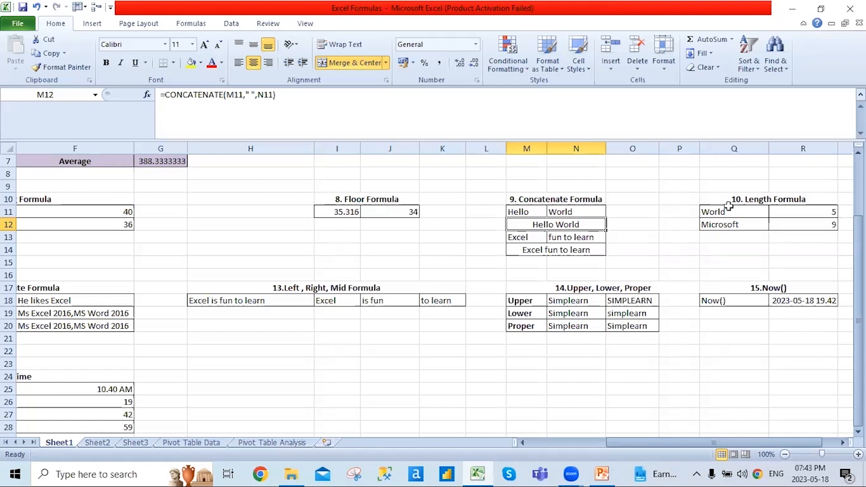
Re-enter the Length Formula result for the word in Q11 by putting LEN of Q11 in R11
key(Right)
key(Right)
key(Right)
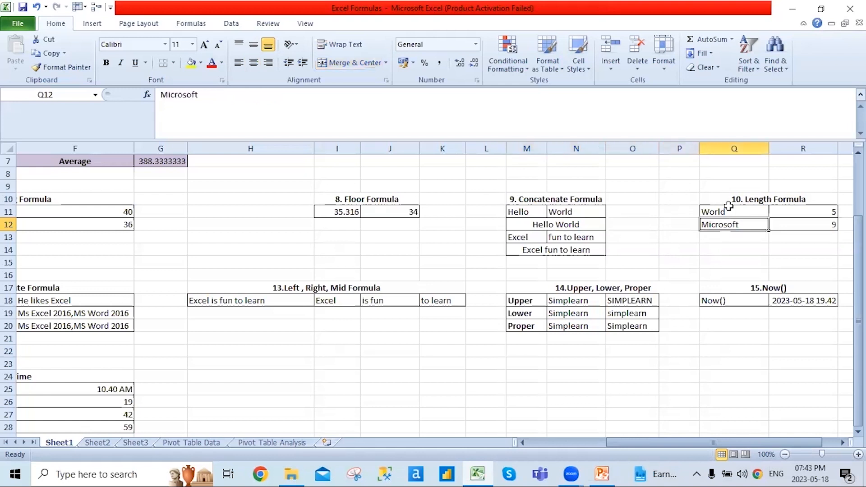
key(Up)
key(Right)
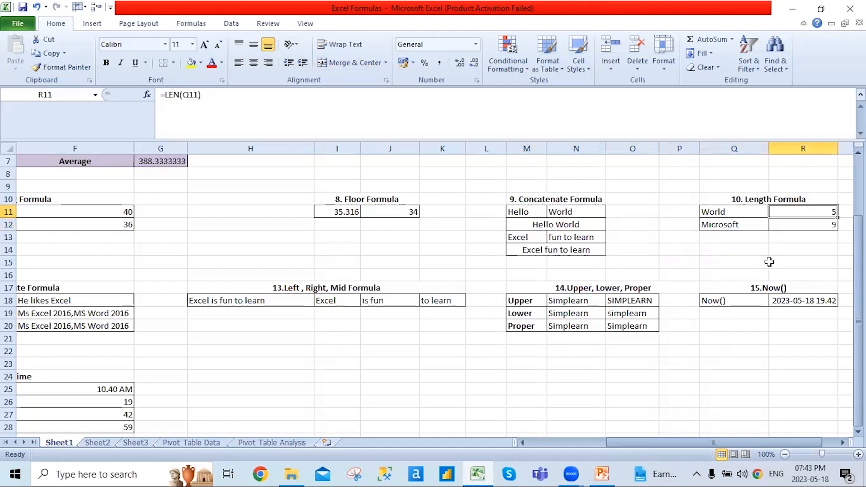
key(Left)
key(Right)
text(=le)
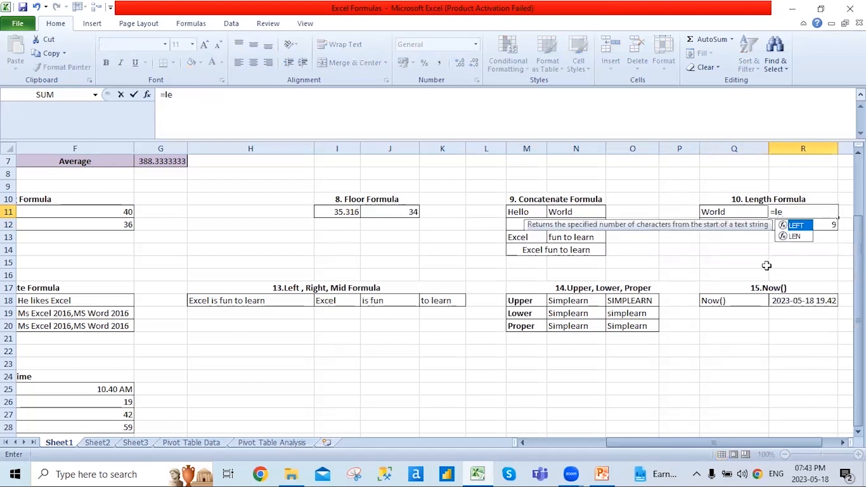
key(Down)
key(Tab)
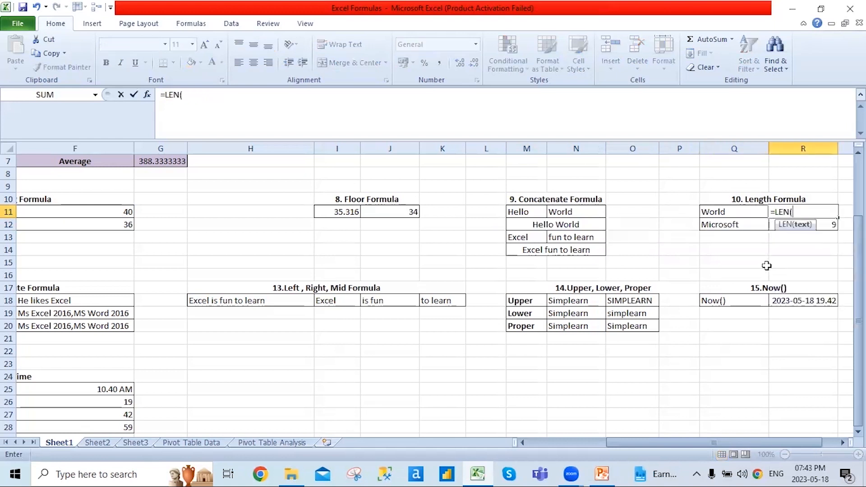
key(Left)
text())
key(Return)
key(Up)
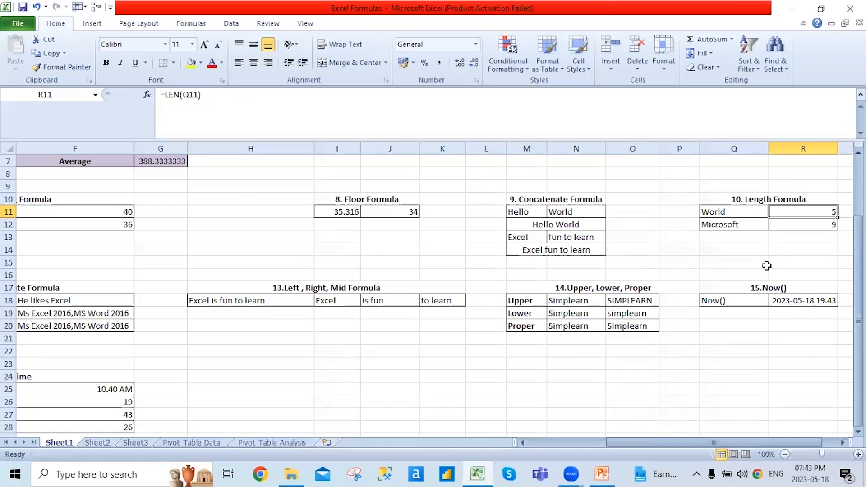
Examine the Replace Formula example, checking the source text in A18 and the REPLACE formula in B18
drag(631, 444, 551, 449)
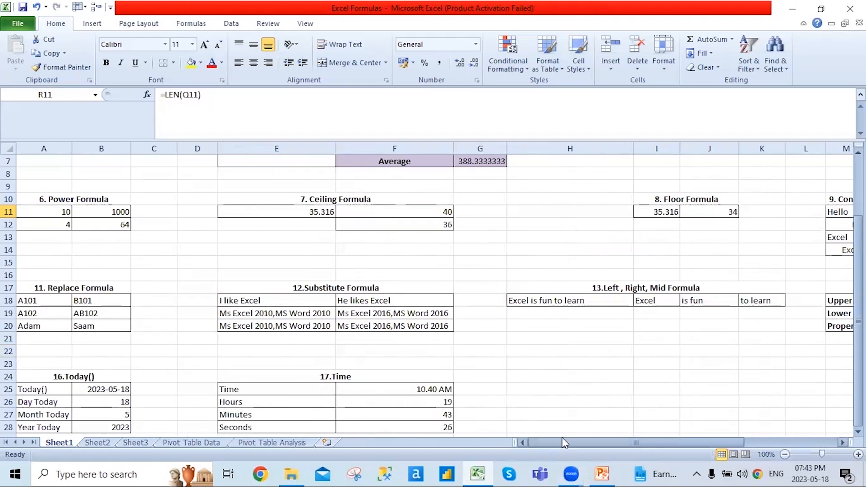
click(41, 303)
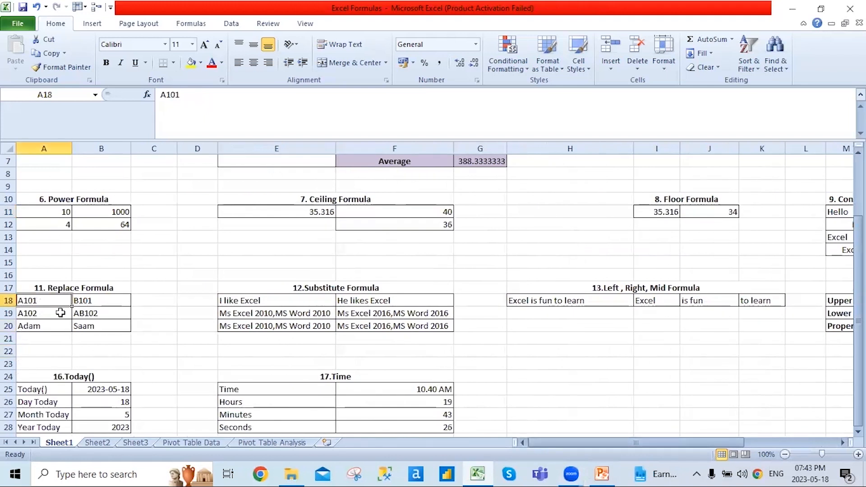
click(98, 301)
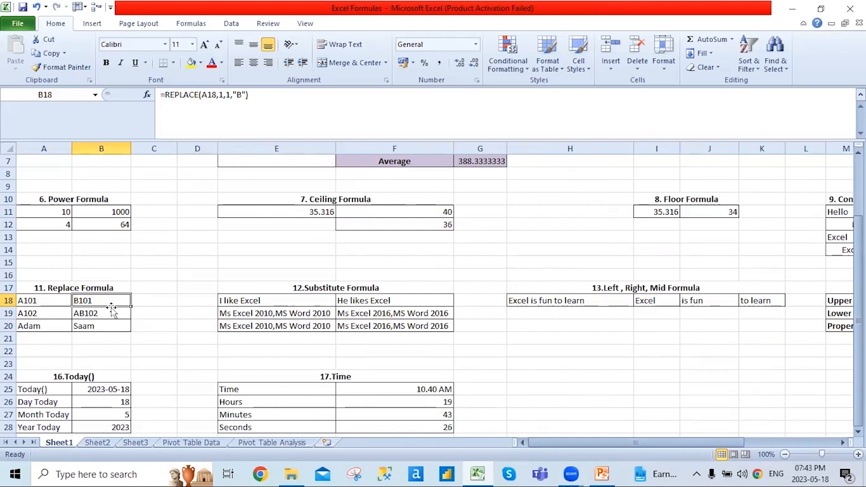
Re-enter the formula in B18 as REPLACE of A18, replacing 1 character from position 1 with "C"
text(=Re)
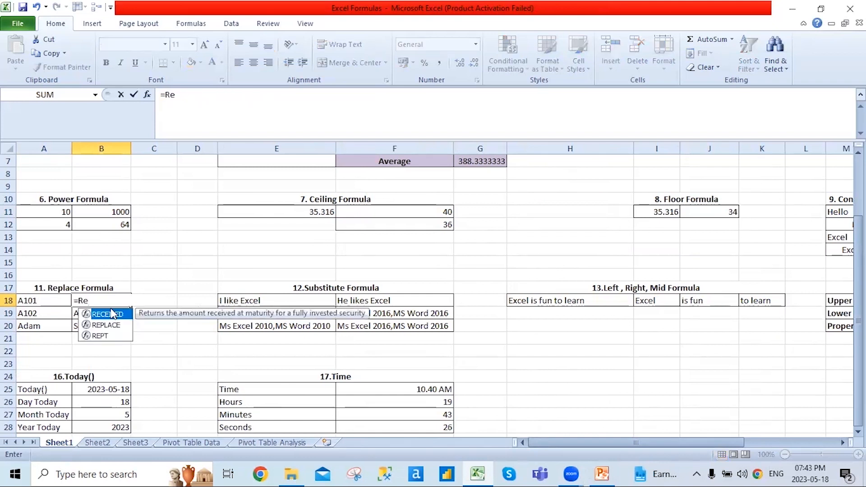
text(p)
key(Tab)
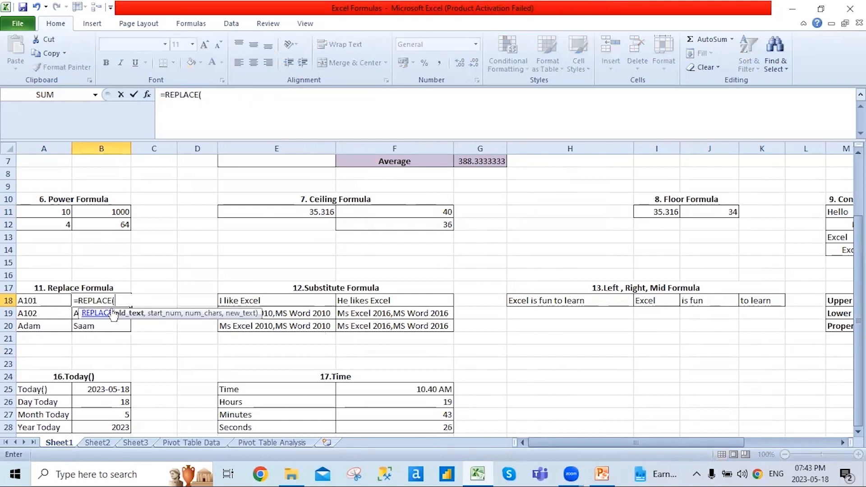
click(33, 300)
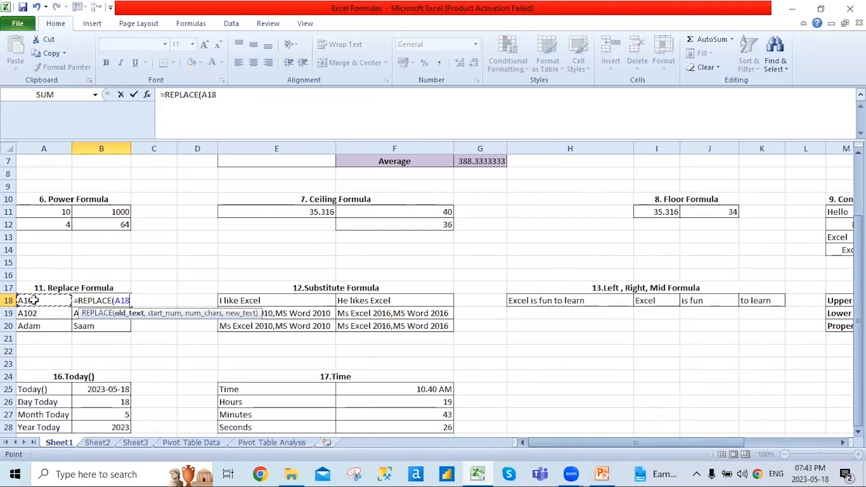
text(,1,)
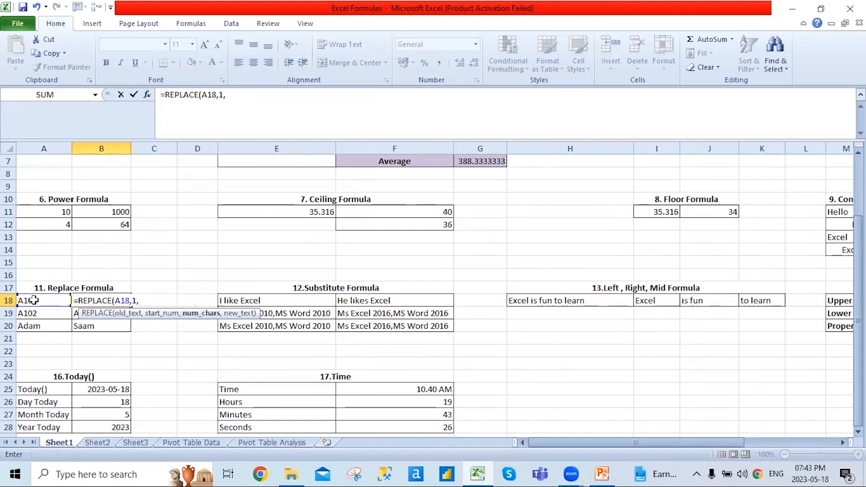
text(1)
text(,)
text(")
text(C)
key(BackSpace)
key(BackSpace)
text("C")
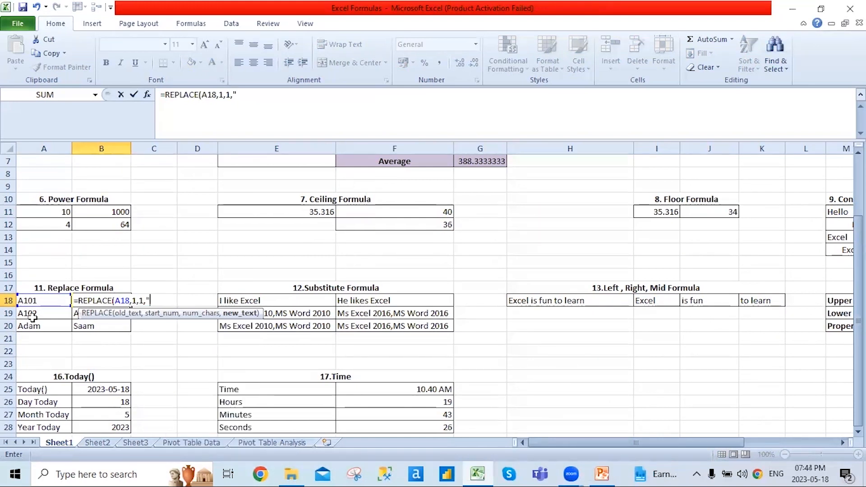
text())
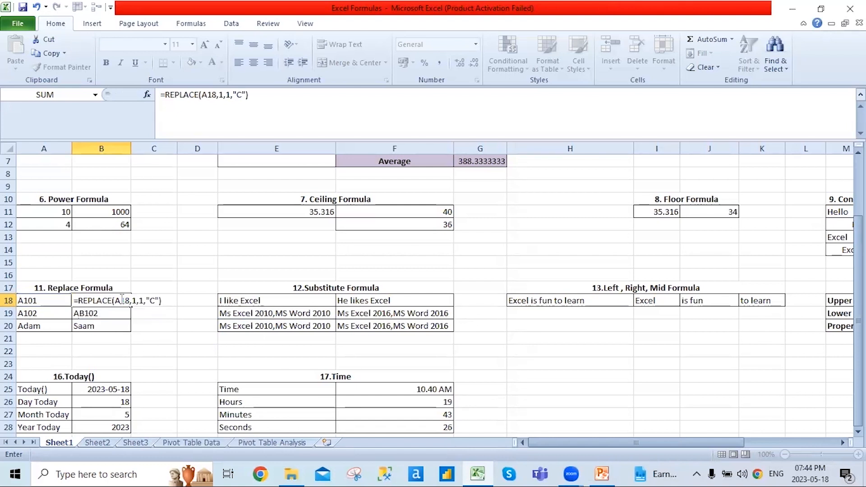
key(ctrl+Return)
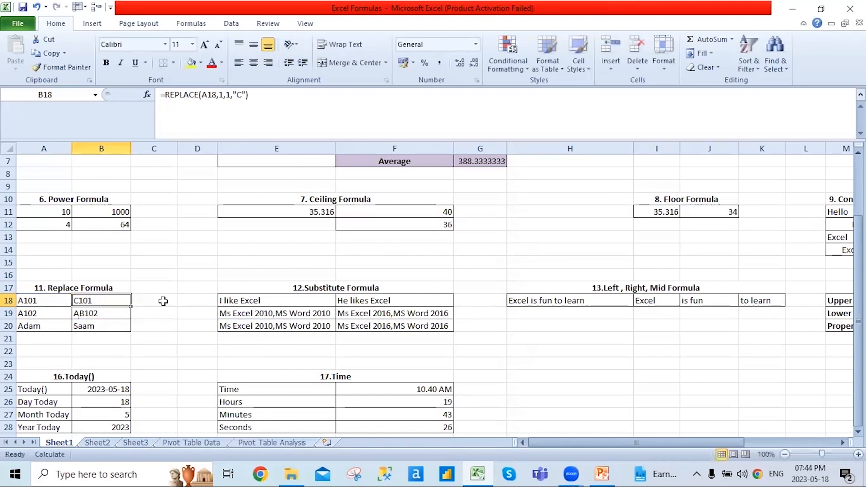
Examine the Substitute Formula example, checking the source text in E18 and the SUBSTITUTE formula in F18
key(Down)
key(Up)
key(Right)
key(Right)
key(Right)
key(Right)
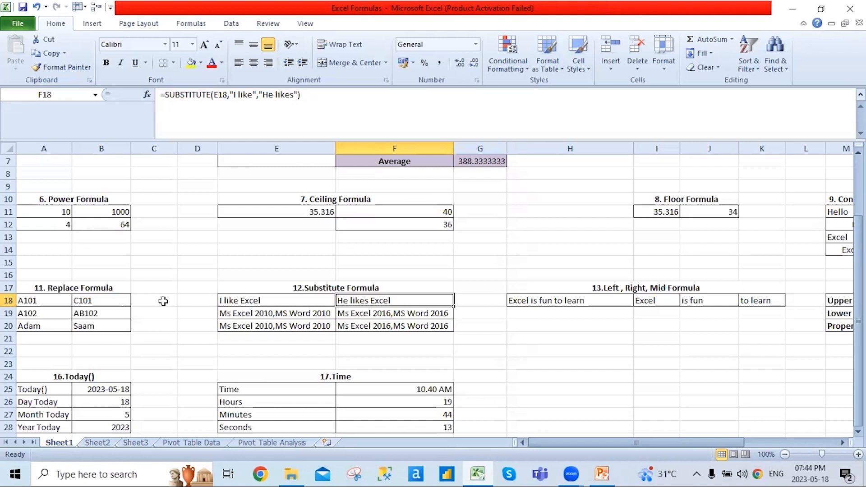
key(Left)
key(Right)
Re-enter the formula in I18 as LEFT of the sentence in H18, returning 5 characters
click(580, 302)
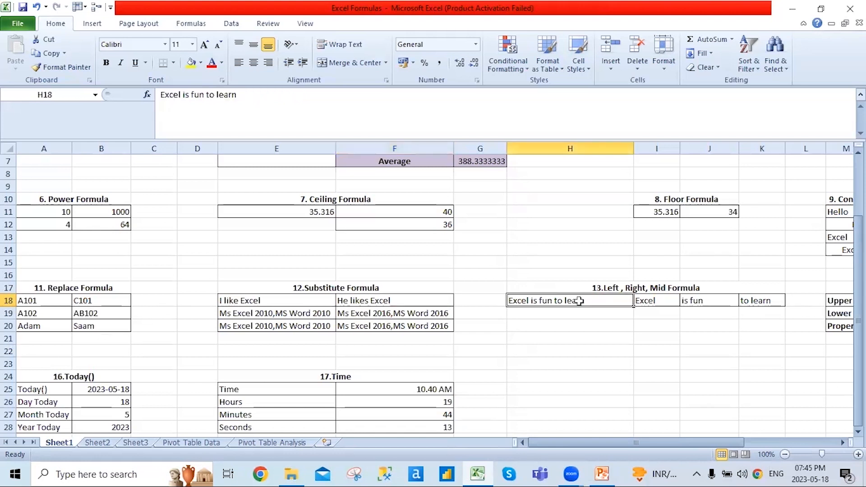
click(648, 302)
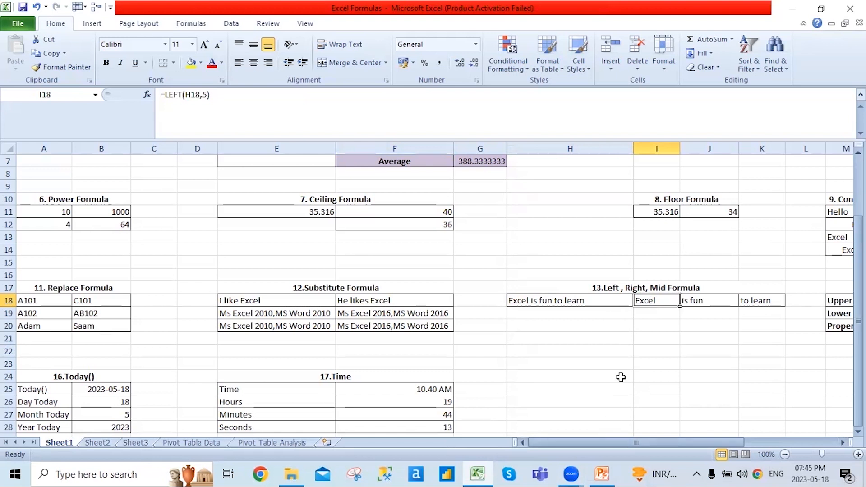
text(=le)
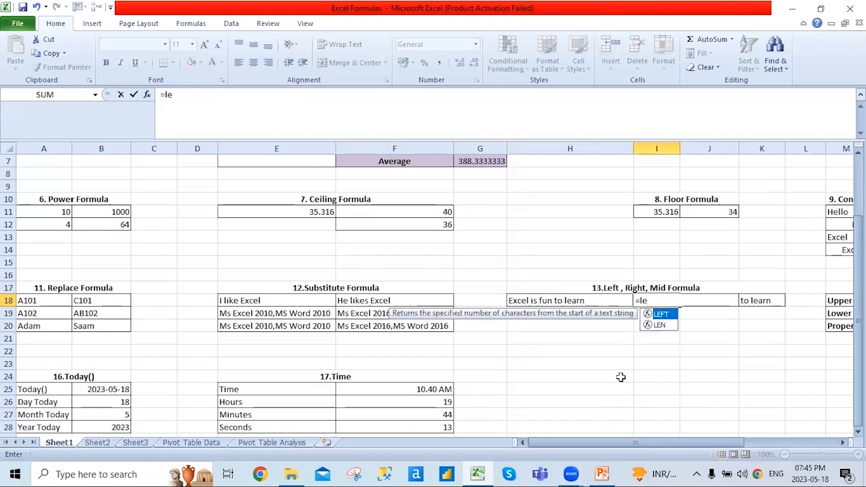
key(Tab)
key(Left)
text(,)
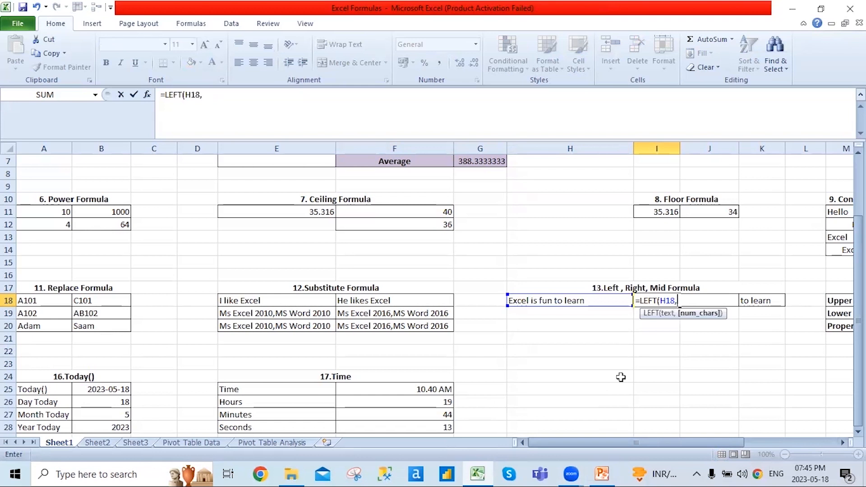
text(5)
key(Return)
key(Up)
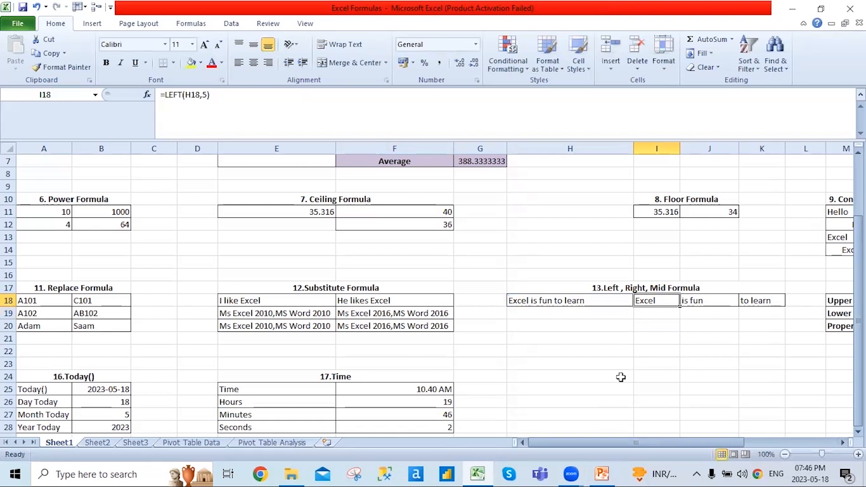
Examine the Upper, Lower, Proper example, checking its labels, the source words in column N and the case formulas in column O
key(Right)
key(Right)
key(Right)
key(Right)
key(Right)
key(Right)
key(Left)
key(Left)
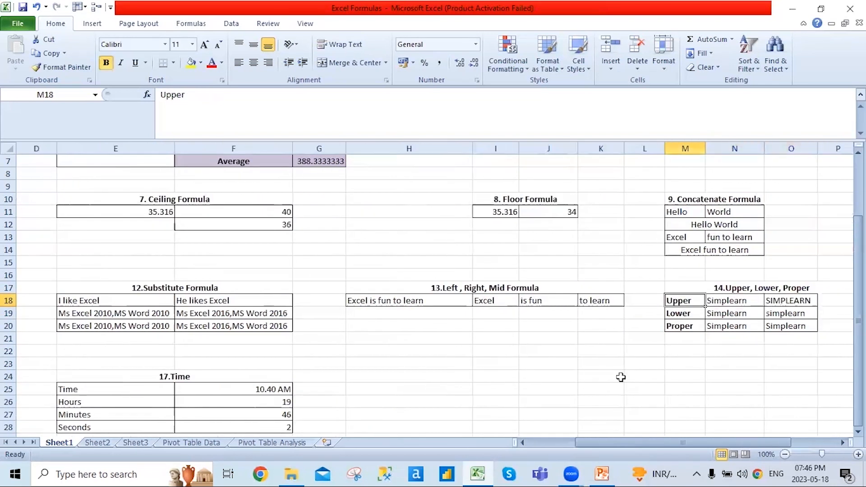
key(Down)
key(Down)
key(Up)
key(Up)
key(Right)
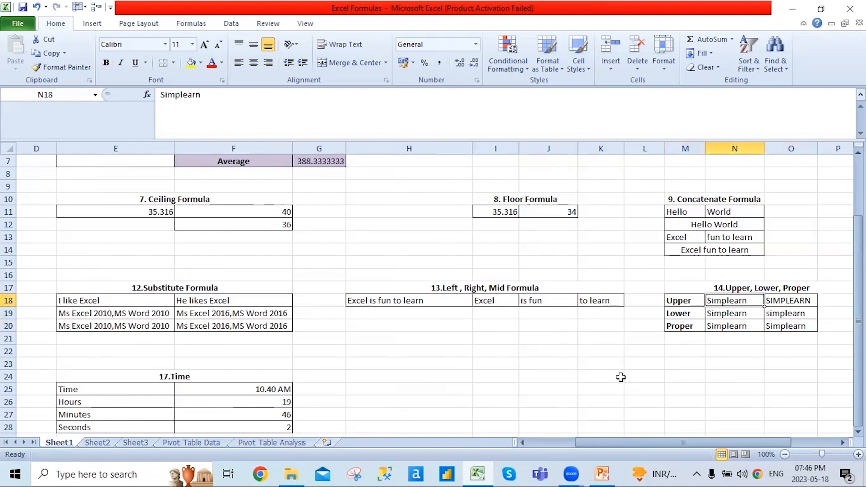
key(Down)
key(Right)
key(Down)
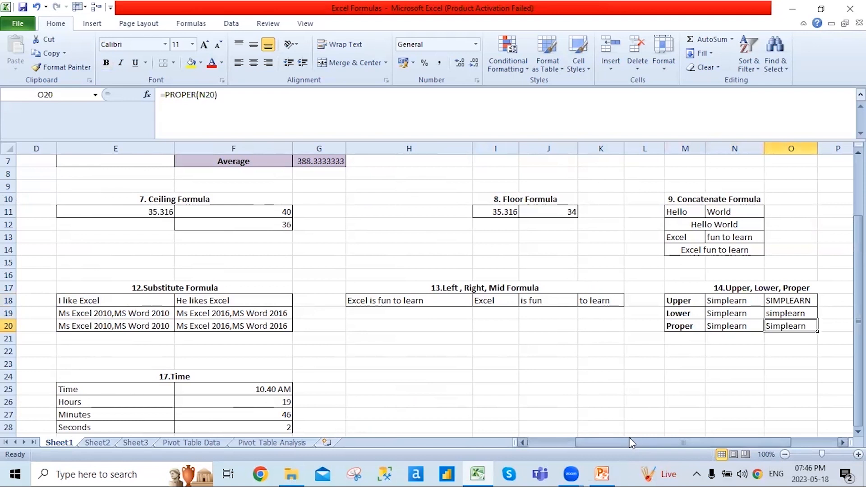
Re-enter the TODAY() formula in B25 of the Today() example
drag(629, 442, 387, 429)
scroll(147, 300, down, 3)
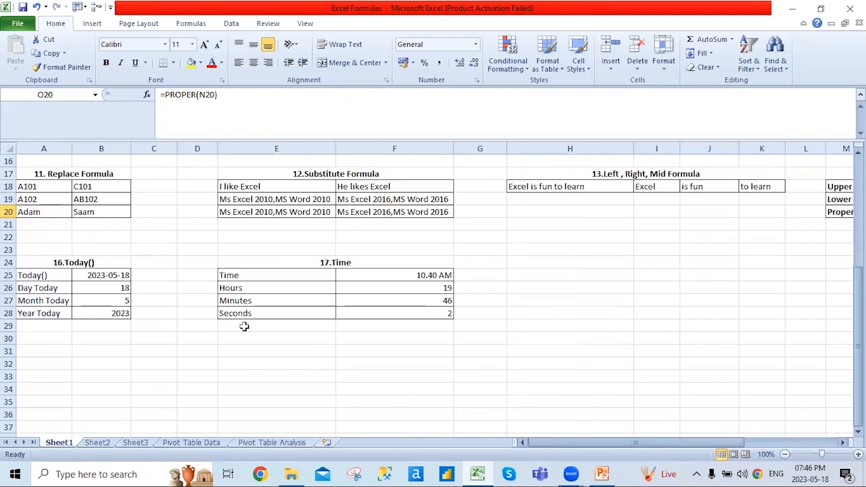
click(75, 274)
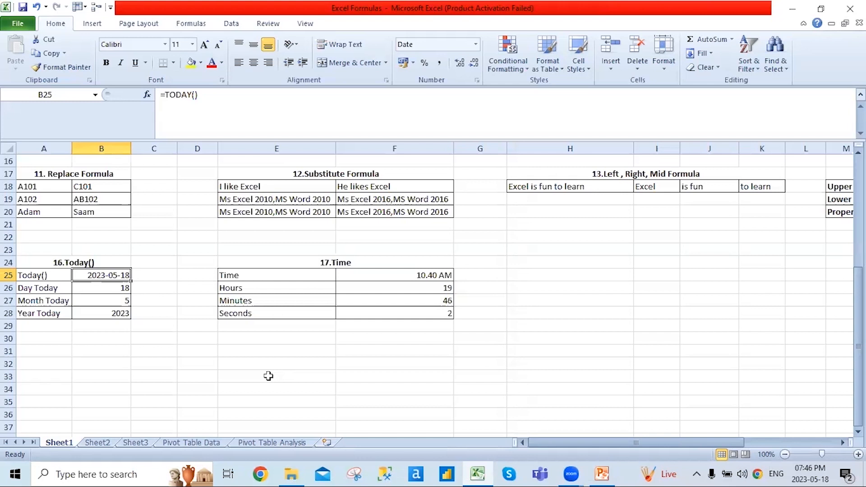
text(=tod)
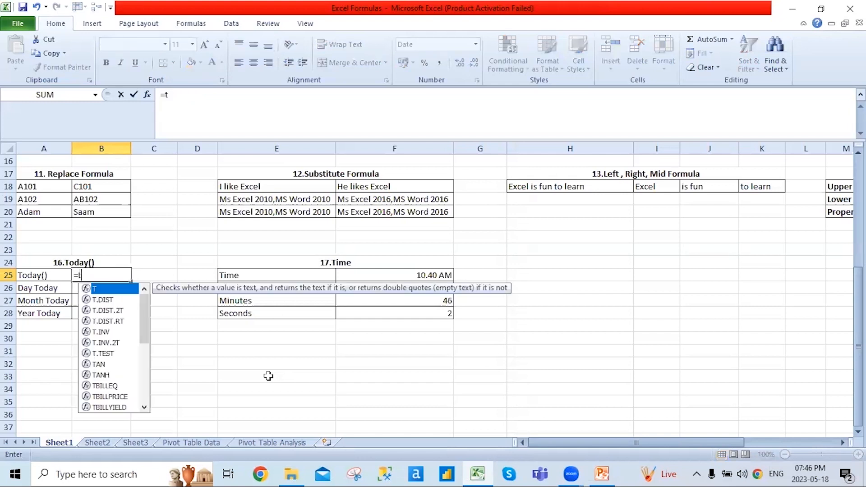
key(Tab)
text())
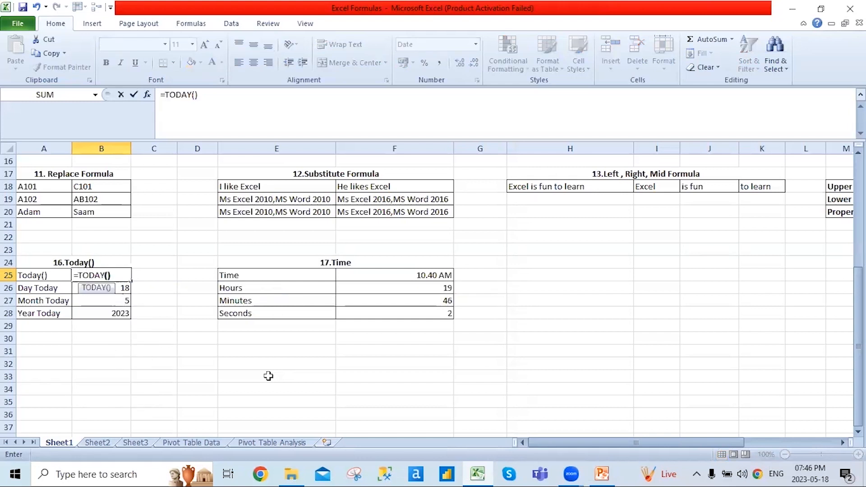
key(Return)
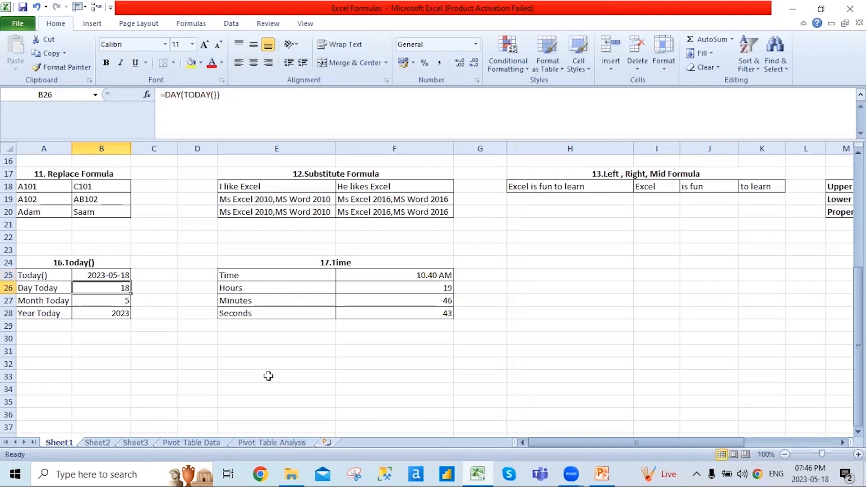
Check the day, month and year formulas in B26 to B28 of the Today() example
key(Up)
key(Down)
key(Down)
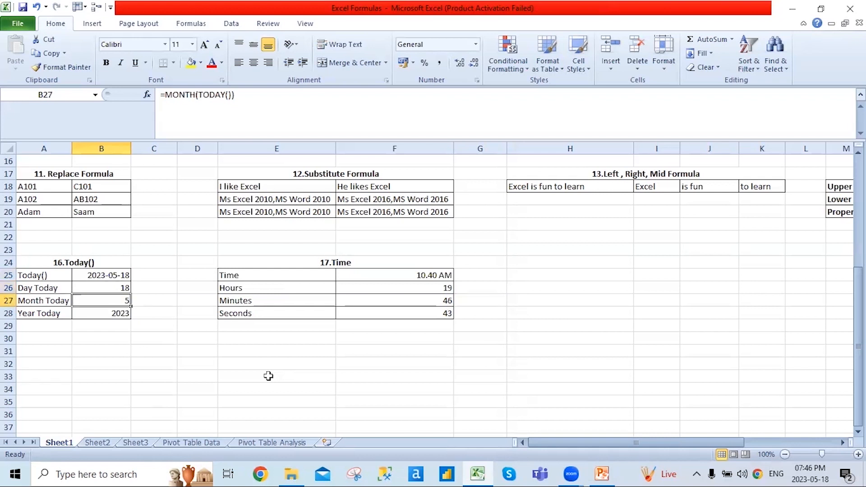
key(Down)
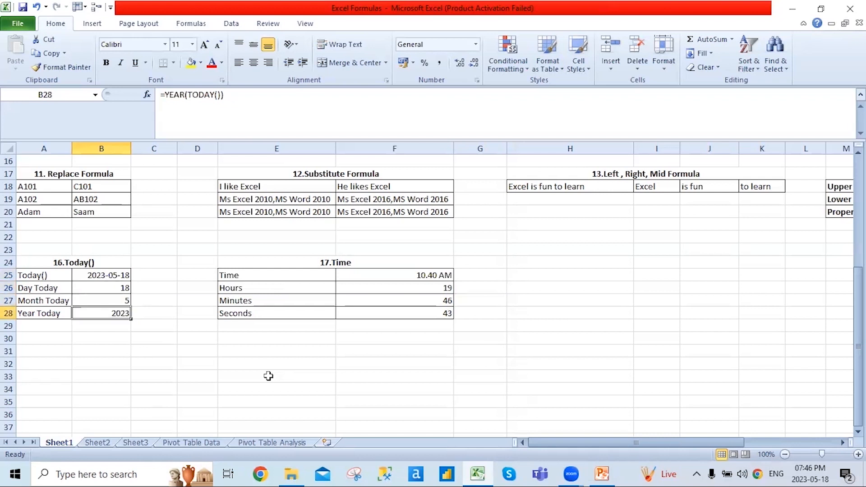
Change the formula in F25 of the Time example to TIME(5,20,19)
click(401, 275)
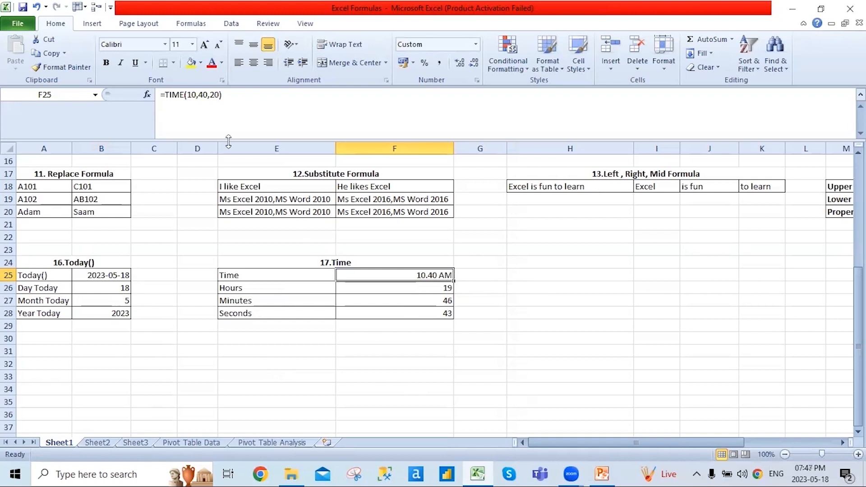
text(=)
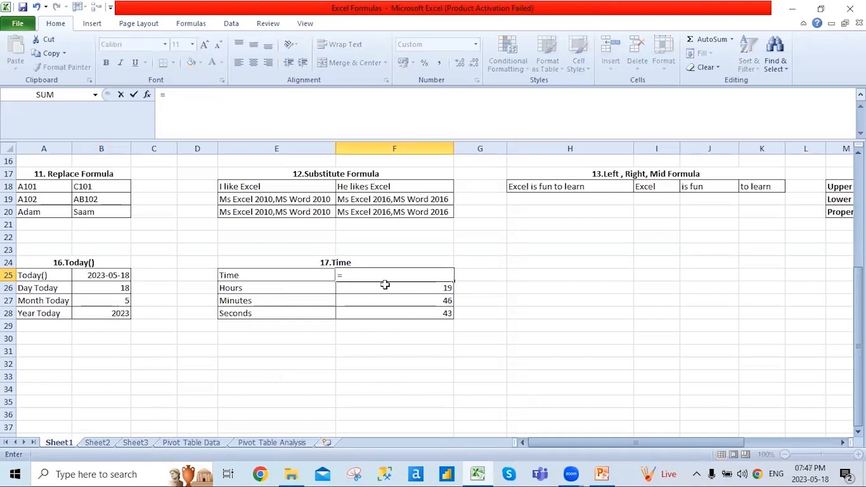
text(Time)
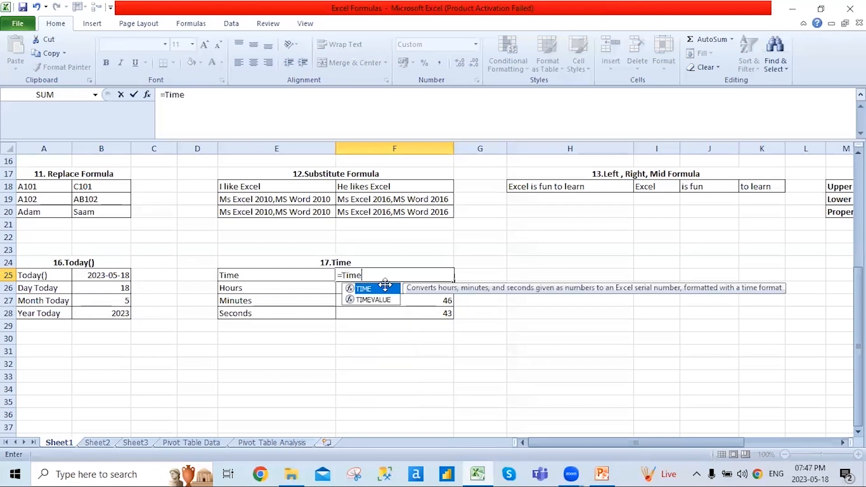
key(Tab)
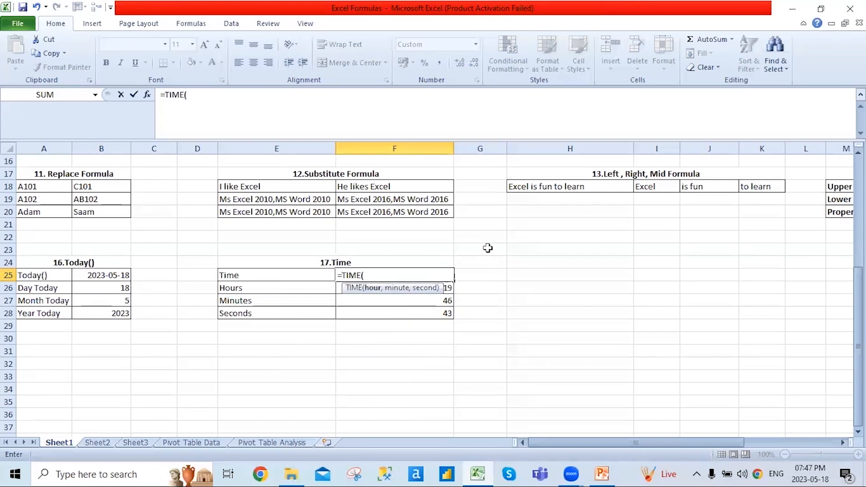
text(5,20)
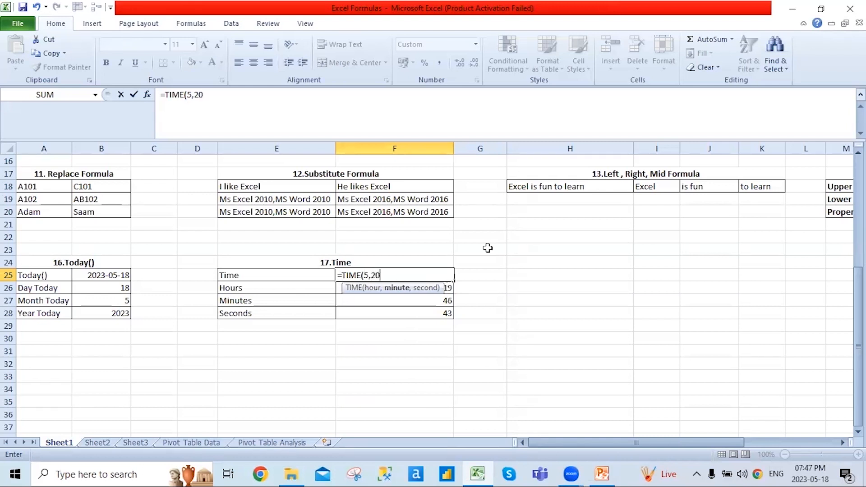
text(,19))
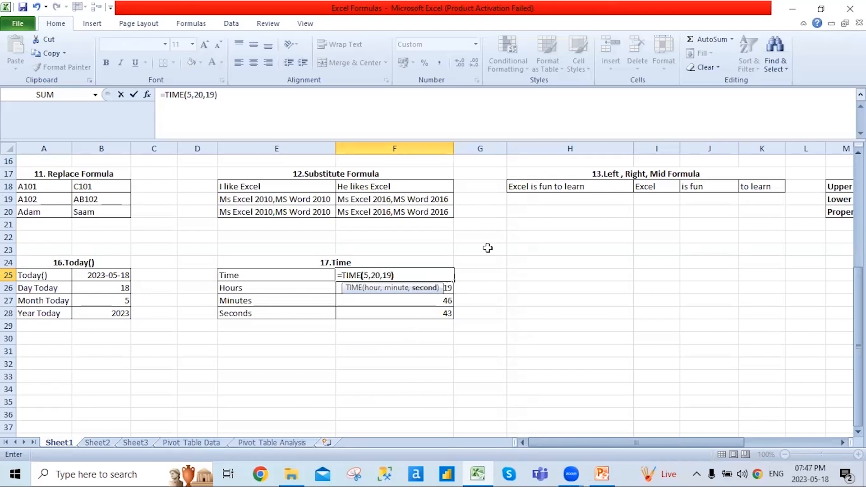
key(Return)
key(Up)
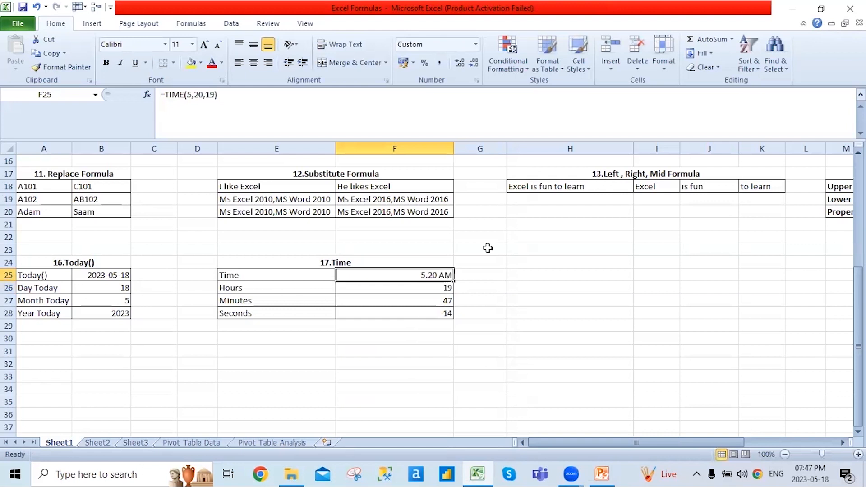
Check the hour, minute and second formulas in F26 to F28 of the Time example
key(Down)
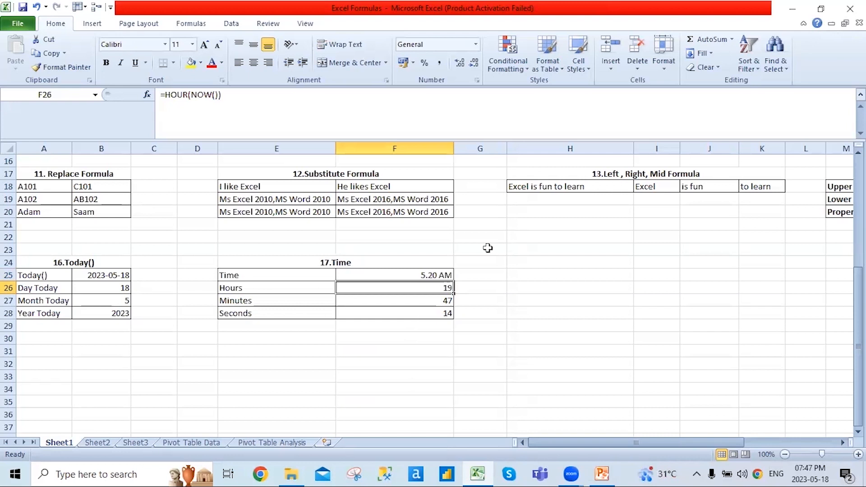
key(Down)
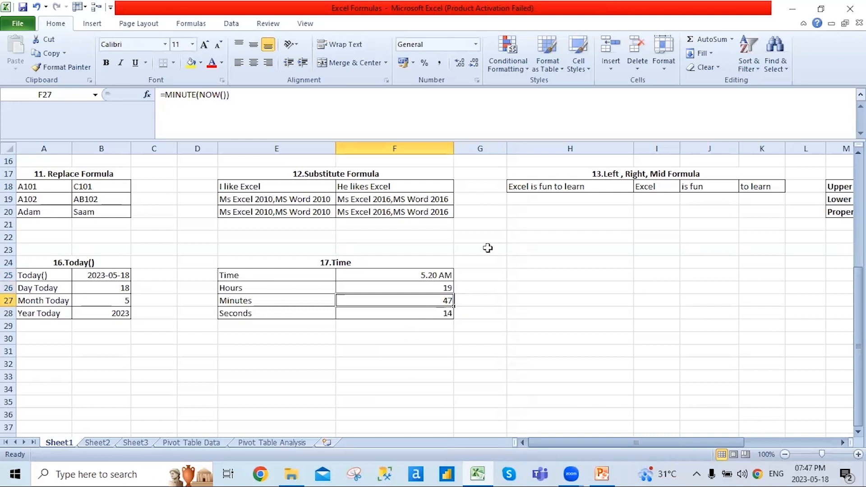
key(Down)
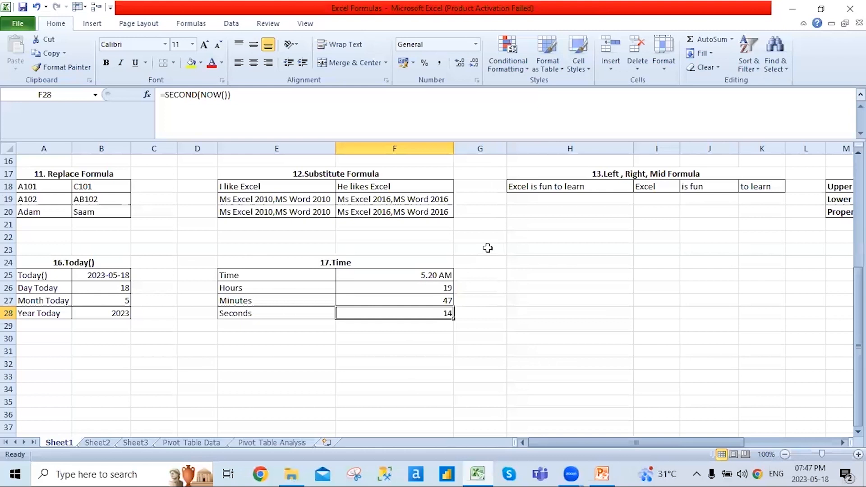
Look briefly at the formula examples on Sheet2 and return to Sheet1
key(ctrl+Page_Down)
key(Home)
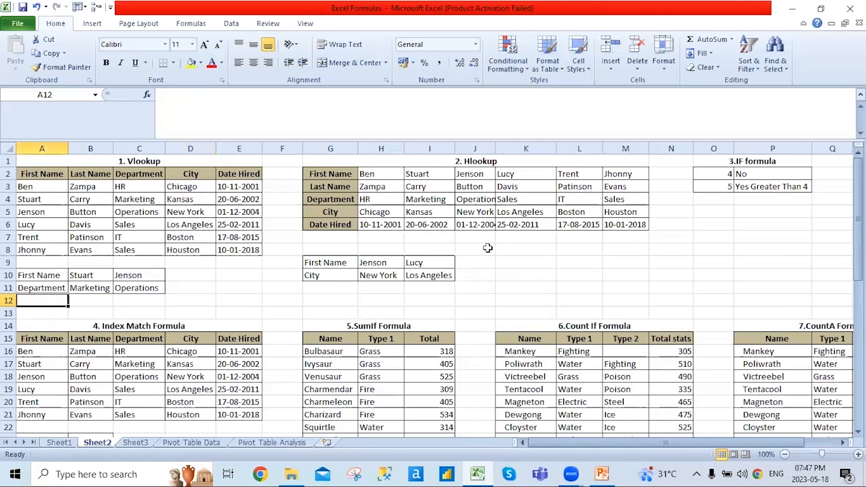
click(56, 444)
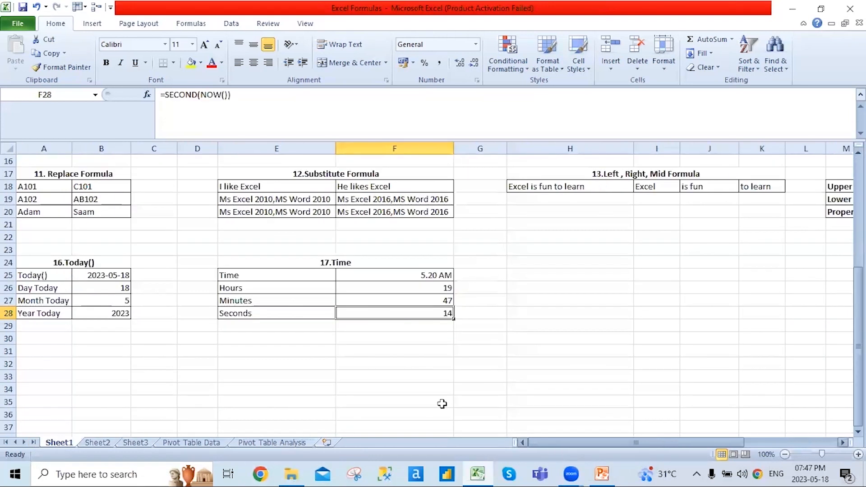
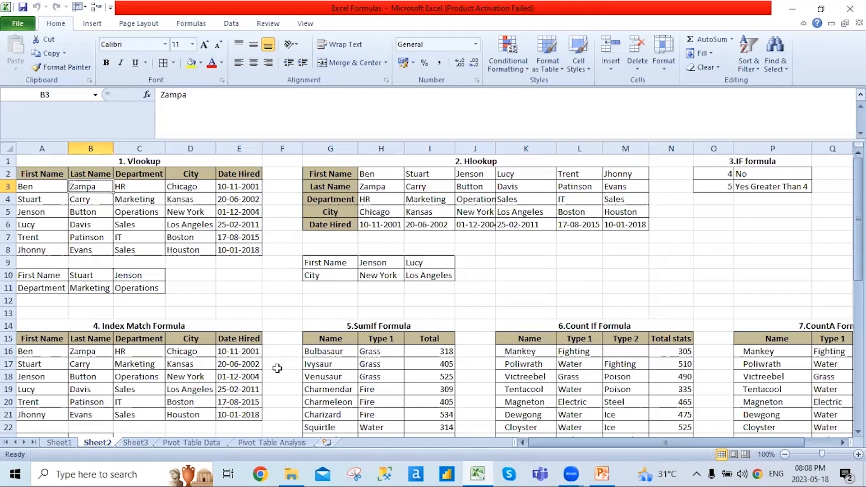
Bold the First Name and Department labels in A10:A11 below the Vlookup table
click(49, 189)
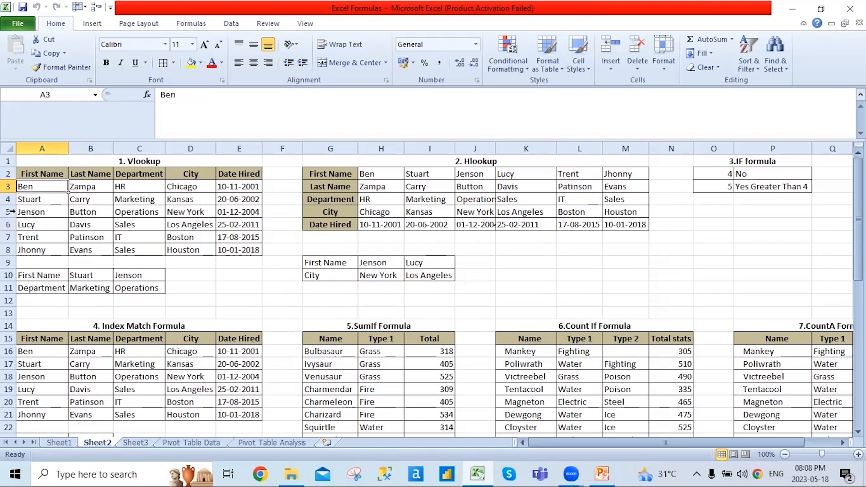
click(42, 276)
click(45, 287)
click(100, 275)
click(56, 275)
click(88, 275)
drag(56, 276, 61, 298)
key(ctrl+b)
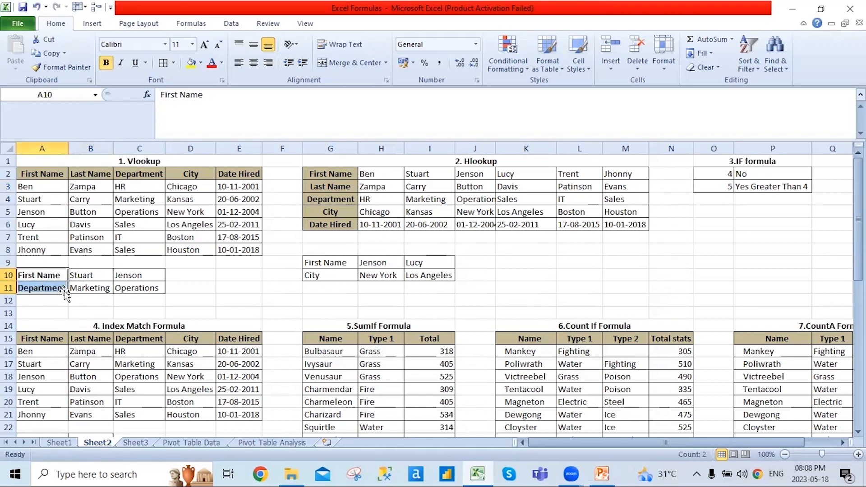
Examine the lookup names in B10 and C10 and the department formula in B11 of the Vlookup example
click(86, 278)
click(138, 279)
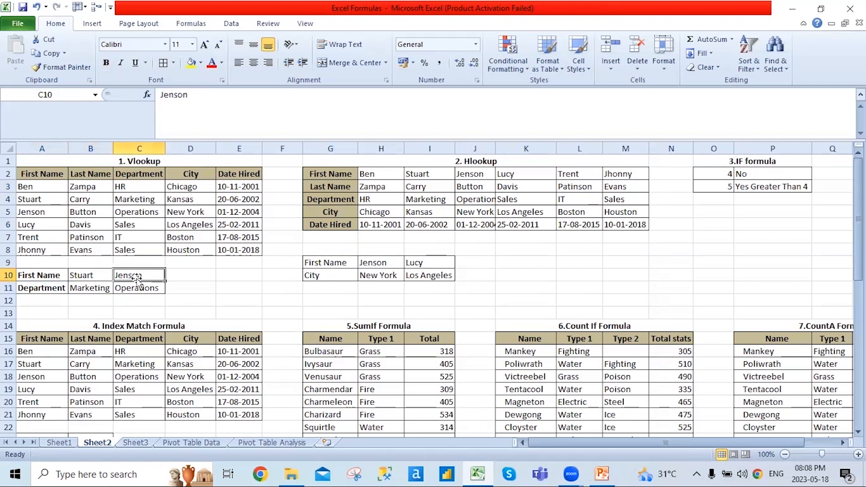
click(45, 277)
click(85, 277)
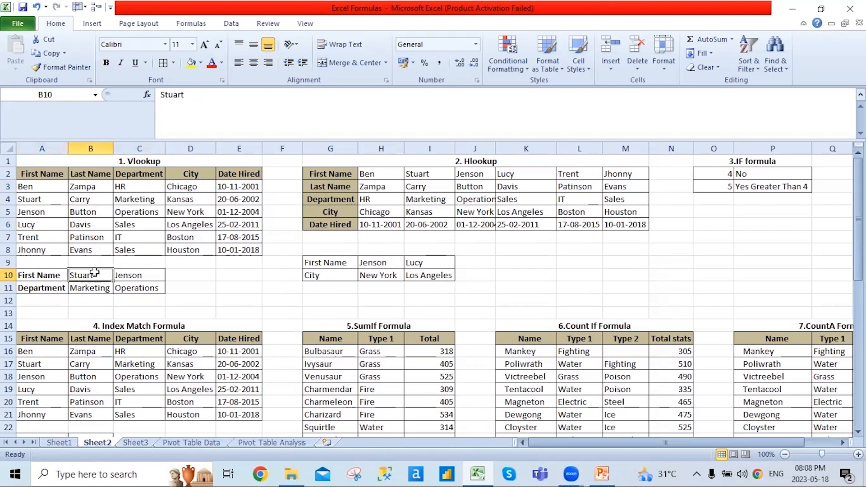
click(132, 277)
click(98, 291)
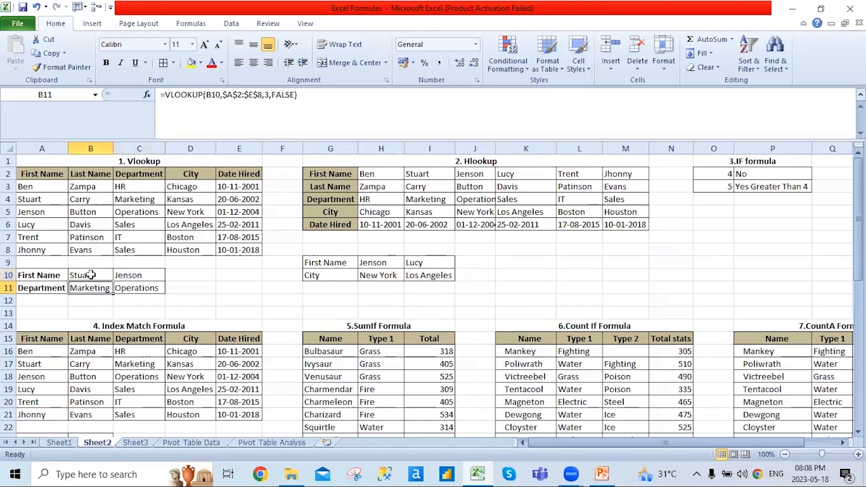
click(90, 275)
click(134, 274)
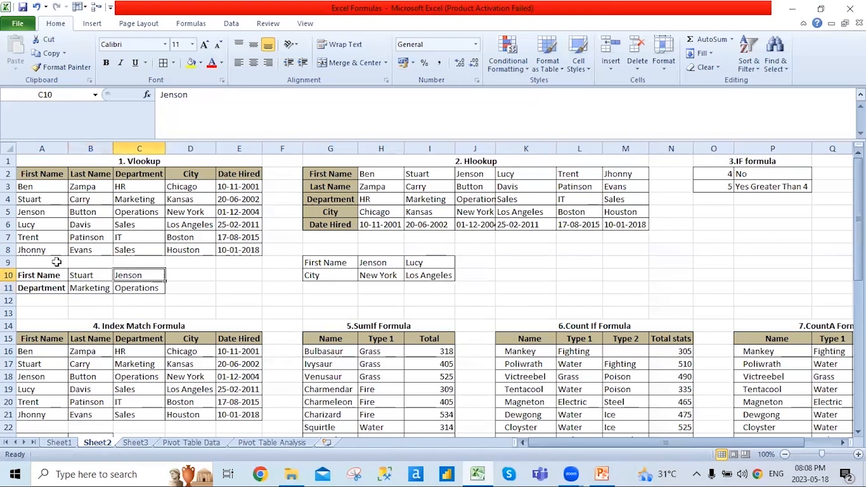
click(49, 292)
click(80, 293)
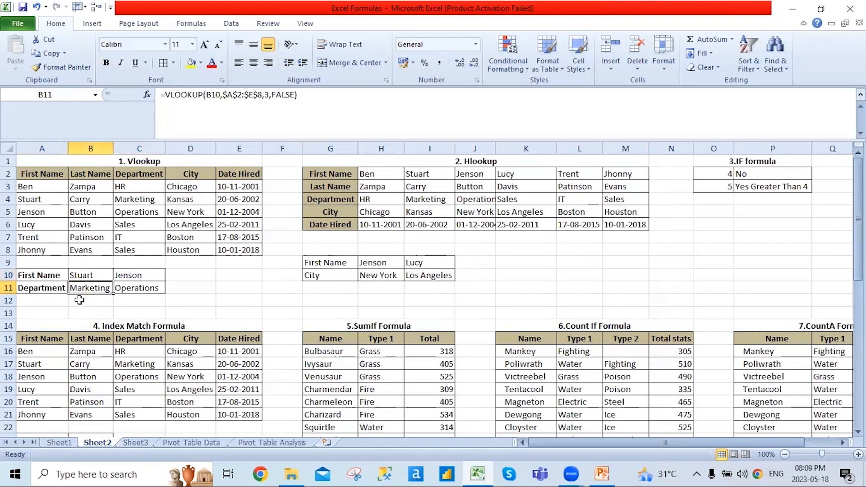
text(=vl)
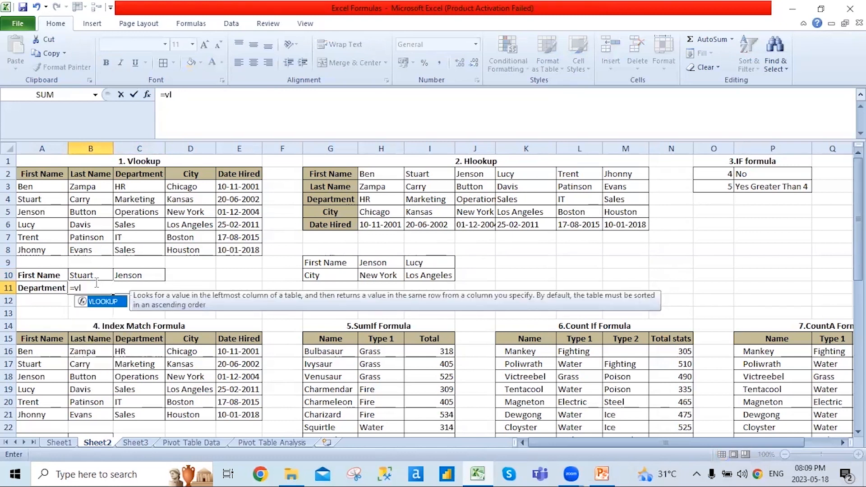
key(Tab)
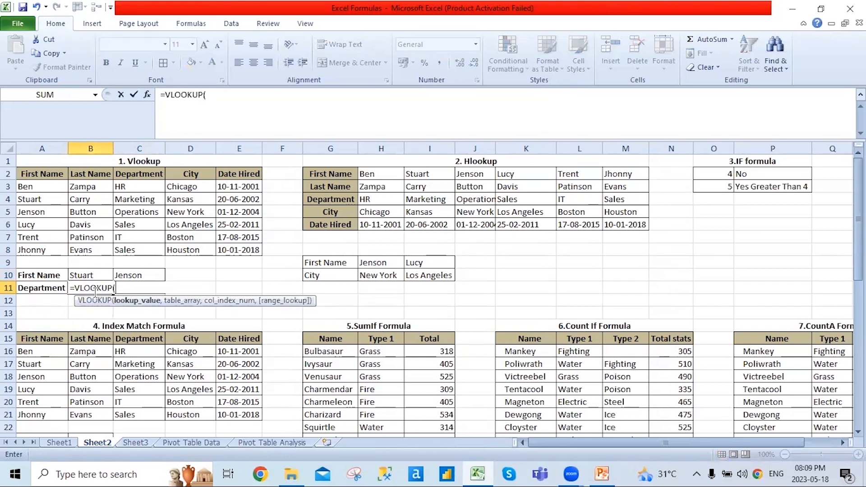
click(91, 275)
click(42, 177)
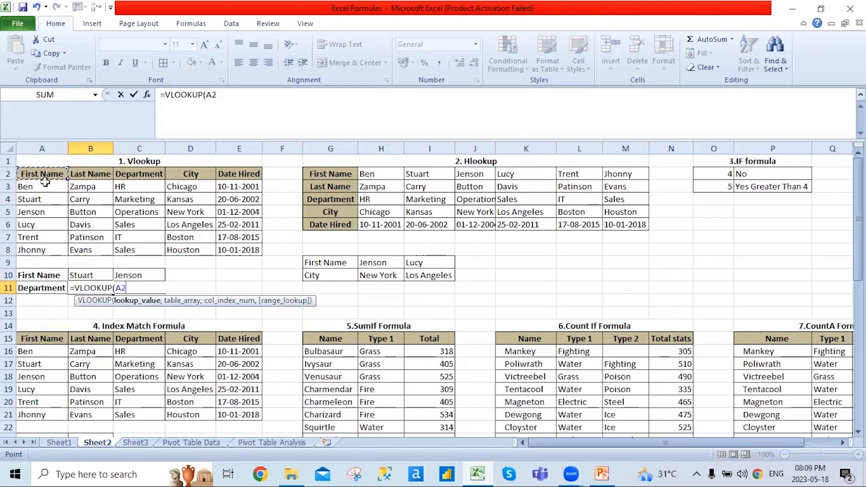
key(ctrl+shift+Right)
key(ctrl+shift+Down)
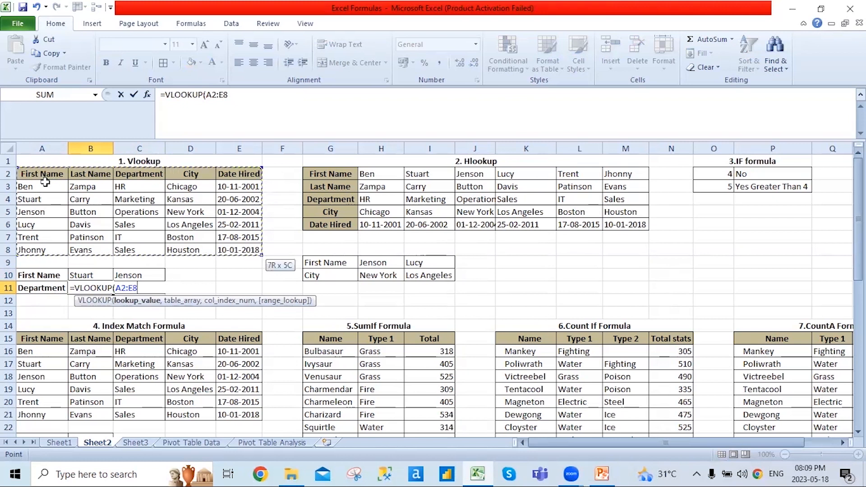
key(BackSpace)
key(BackSpace)
key(BackSpace)
key(BackSpace)
key(BackSpace)
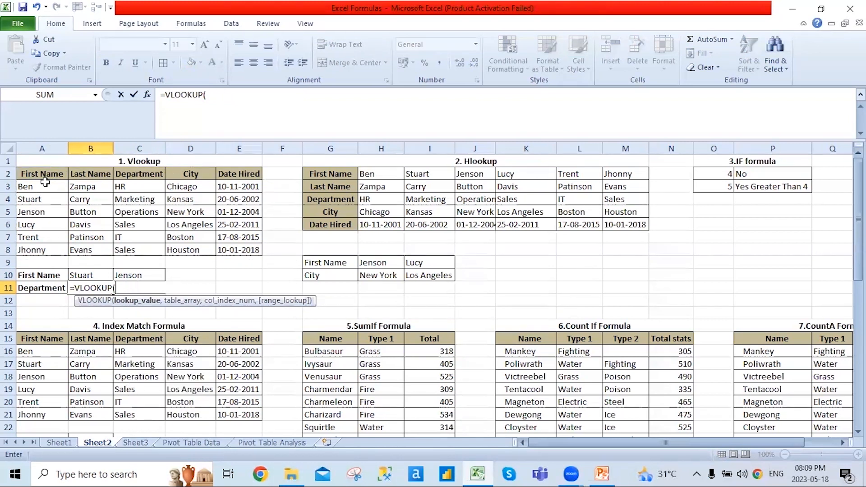
Try building a VLOOKUP in B11 with lookup value B10 and table array $A$2:$E$8, and discard the entry
click(78, 275)
text(,)
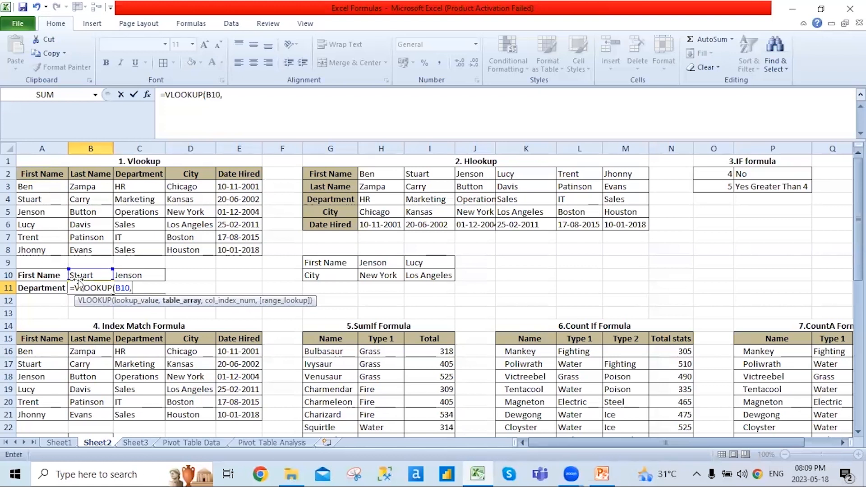
click(47, 178)
key(ctrl+shift+Right)
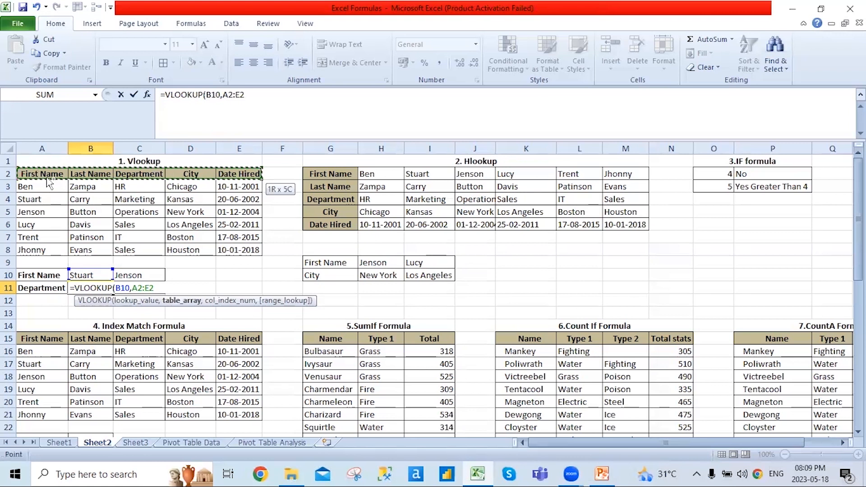
key(ctrl+shift+Down)
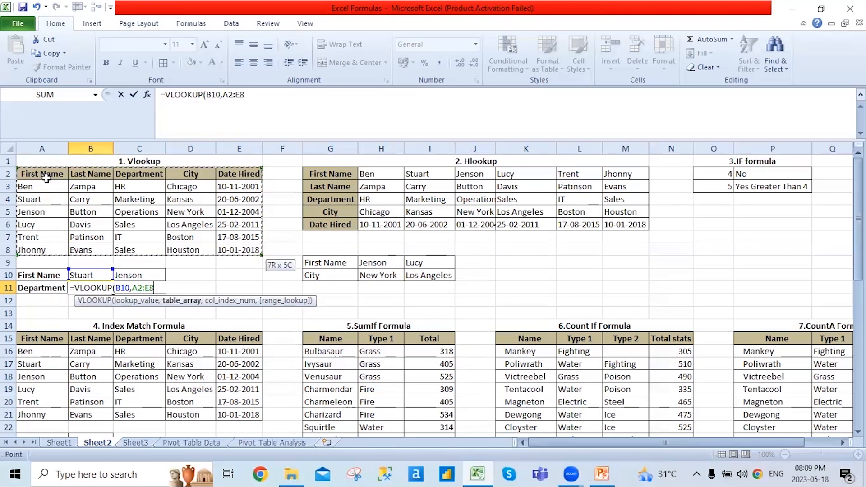
key(F4)
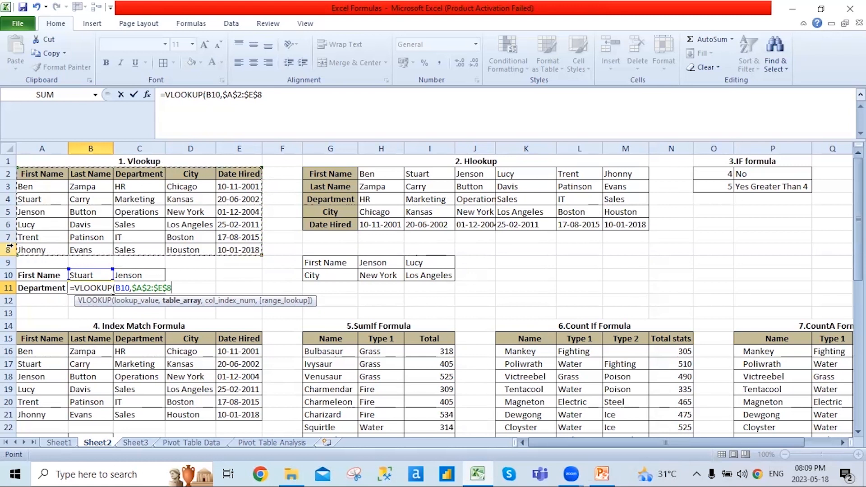
key(F8)
key(BackSpace)
key(ctrl+z)
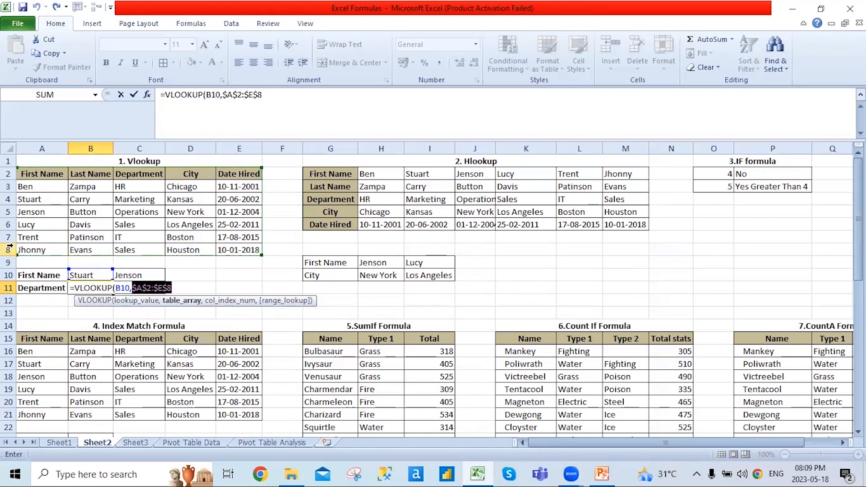
key(Right)
key(ctrl+z)
key(Escape)
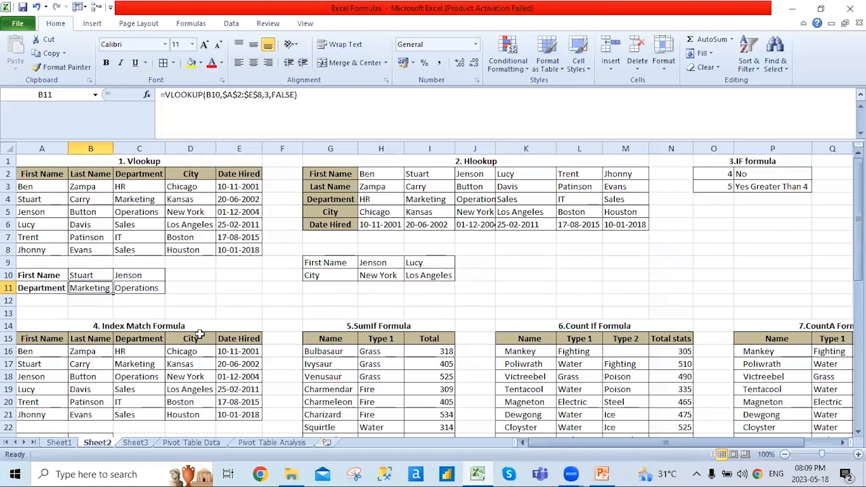
Enter =VLOOKUP(B10,$E$2:$E$8,3,FALSE) in B11 and reselect the cell
text(=vlookup()
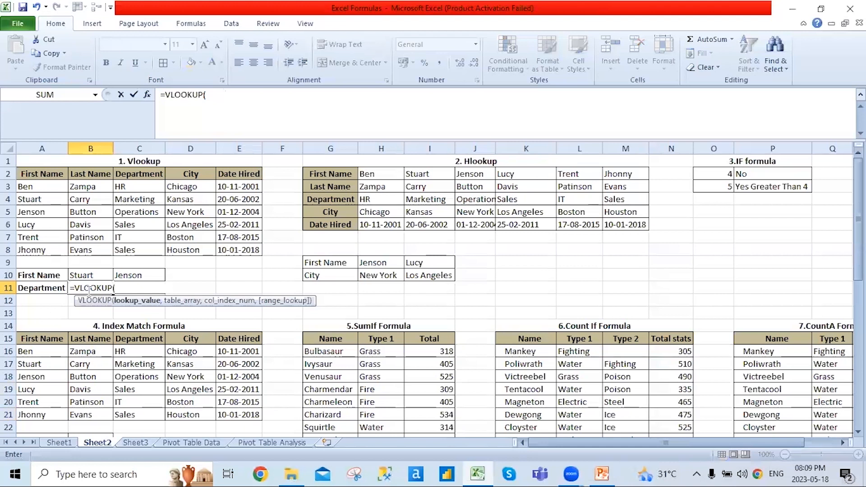
click(96, 271)
text(,)
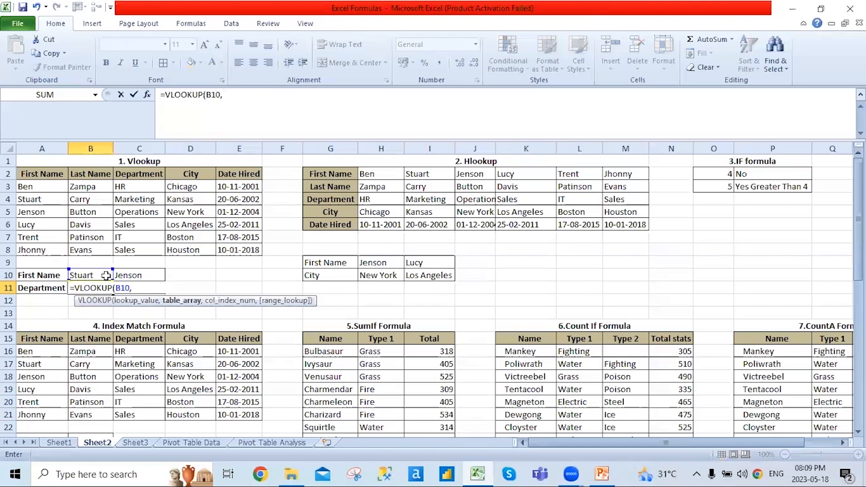
click(61, 180)
key(ctrl+Right)
key(ctrl+shift+Down)
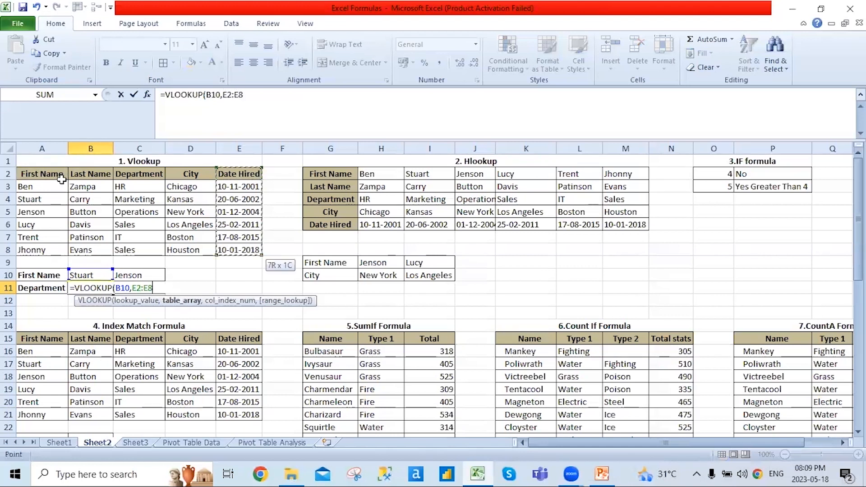
key(F4)
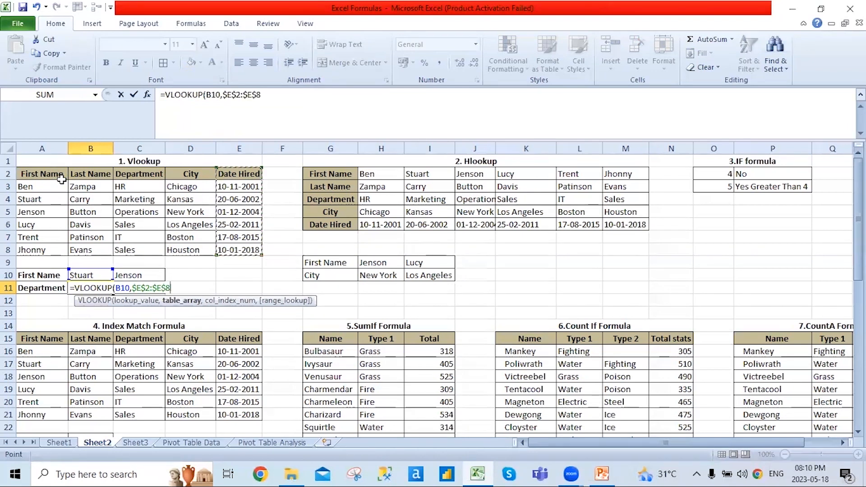
text(,)
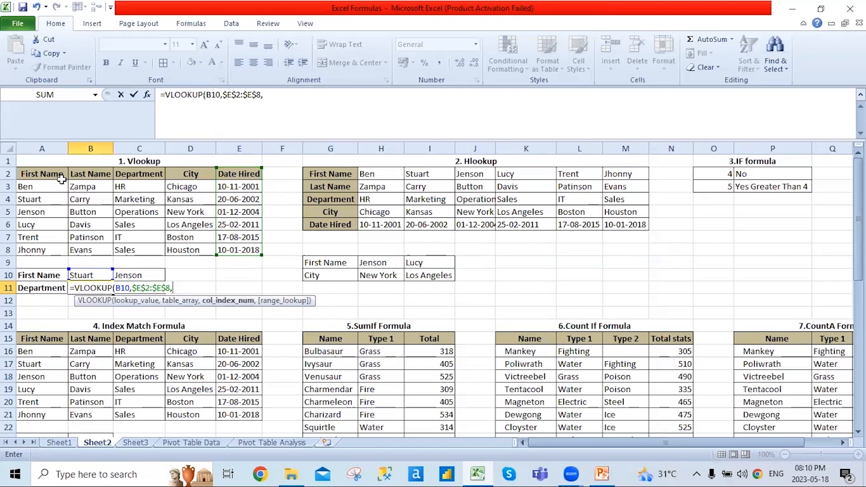
text(3,)
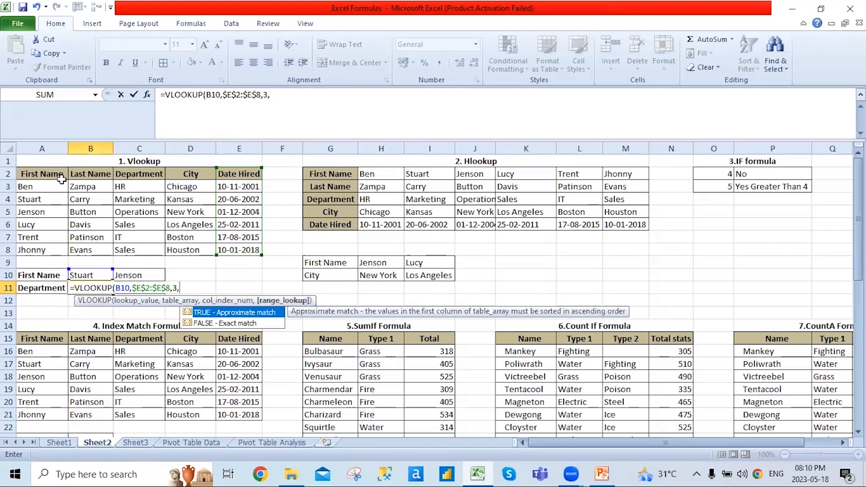
key(Down)
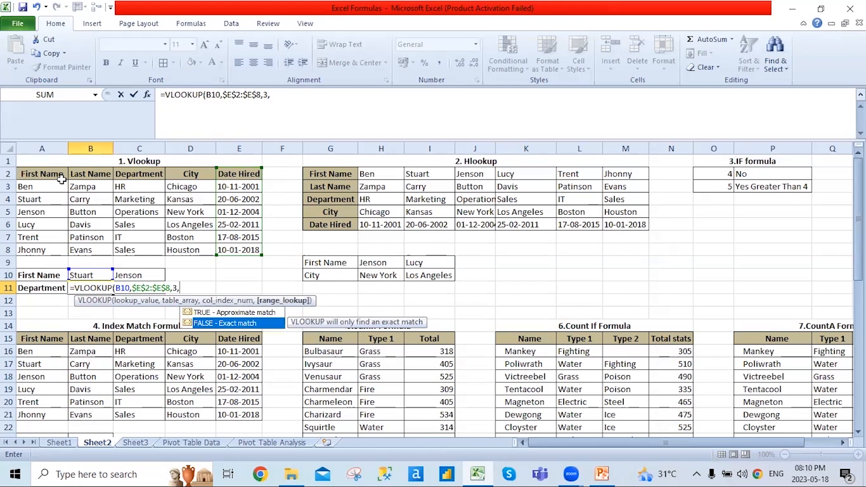
key(Tab)
text())
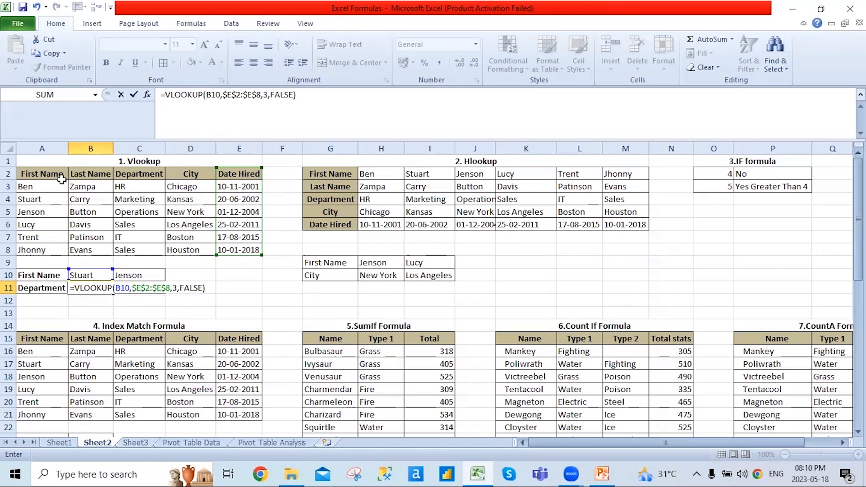
key(Return)
key(Up)
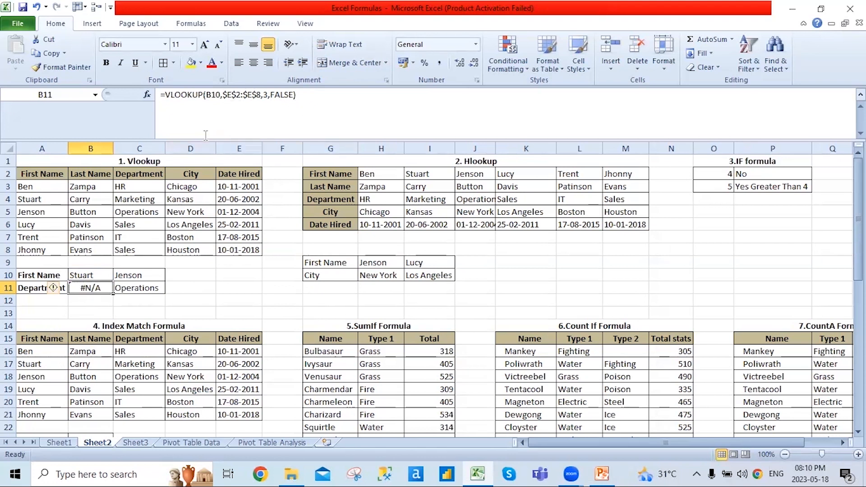
Change the start of the table range in B11's VLOOKUP formula to $A$2
click(237, 95)
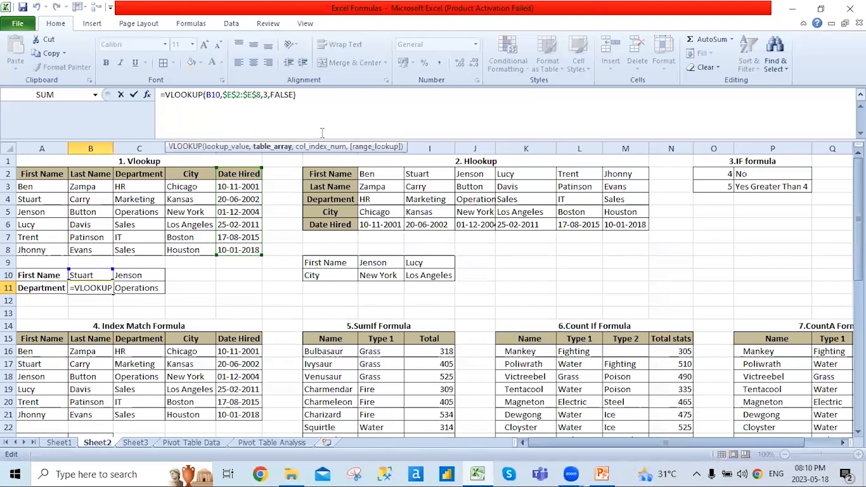
key(BackSpace)
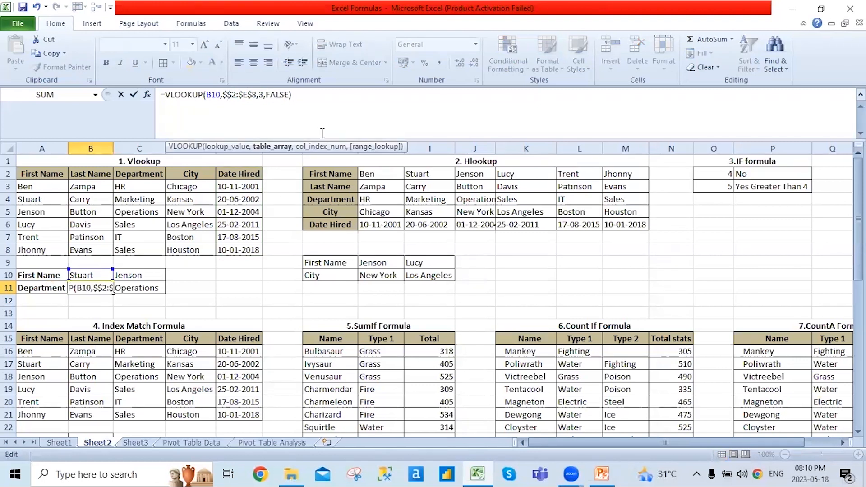
text(A)
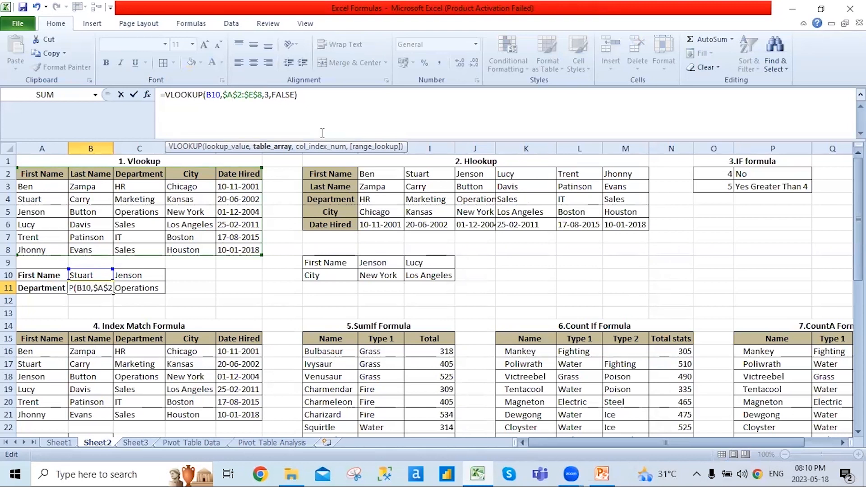
key(Right)
key(Right)
key(Right)
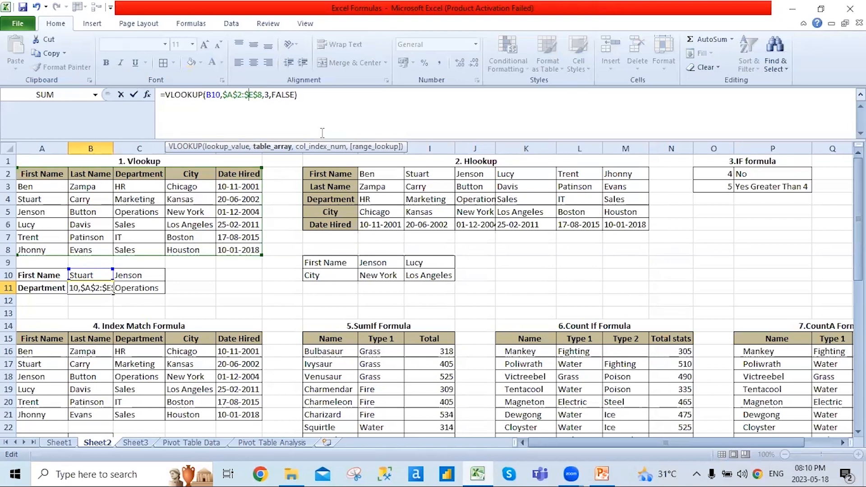
Clear the table range in B11's VLOOKUP, reselect A2:E8 as an absolute reference, and commit the formula
key(Delete)
key(Delete)
key(Delete)
key(BackSpace)
key(BackSpace)
key(BackSpace)
key(BackSpace)
key(BackSpace)
key(BackSpace)
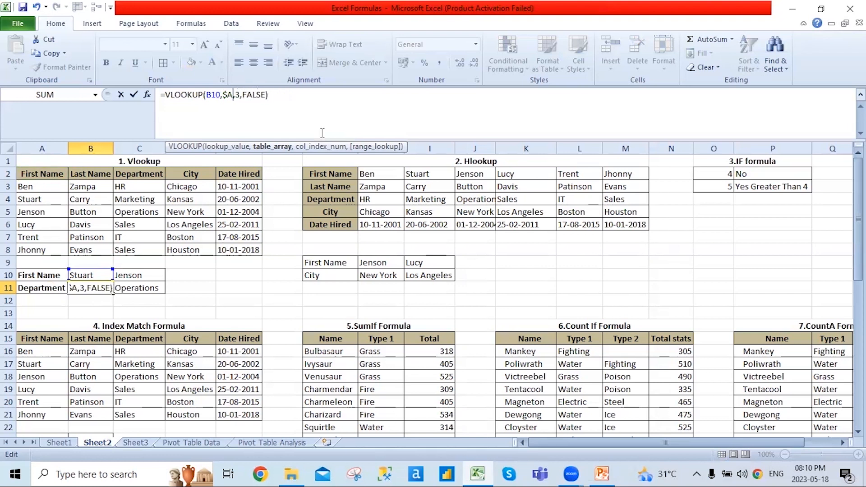
drag(46, 178, 239, 251)
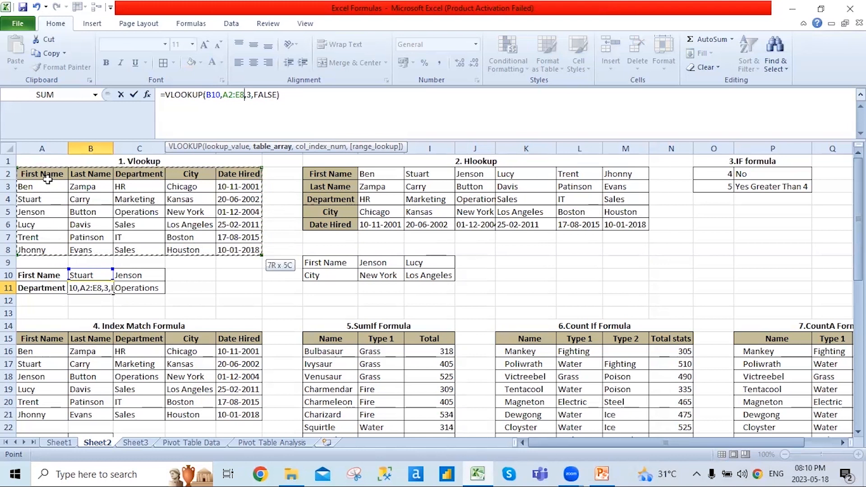
key(F4)
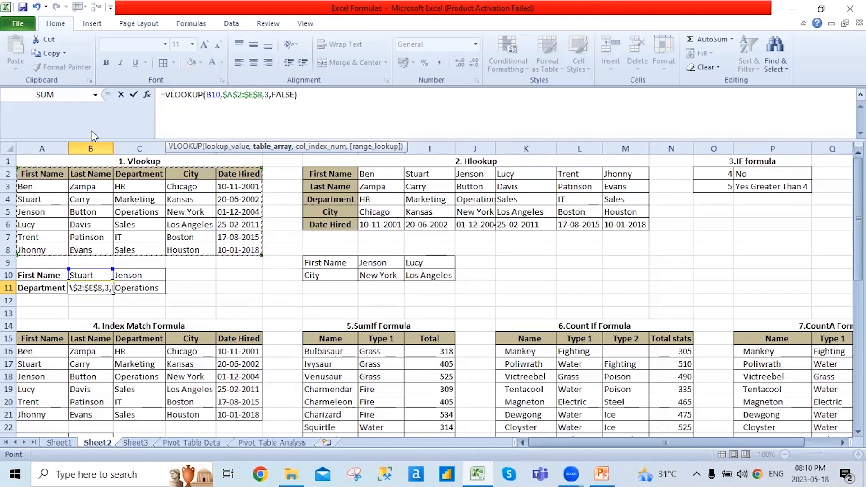
key(Return)
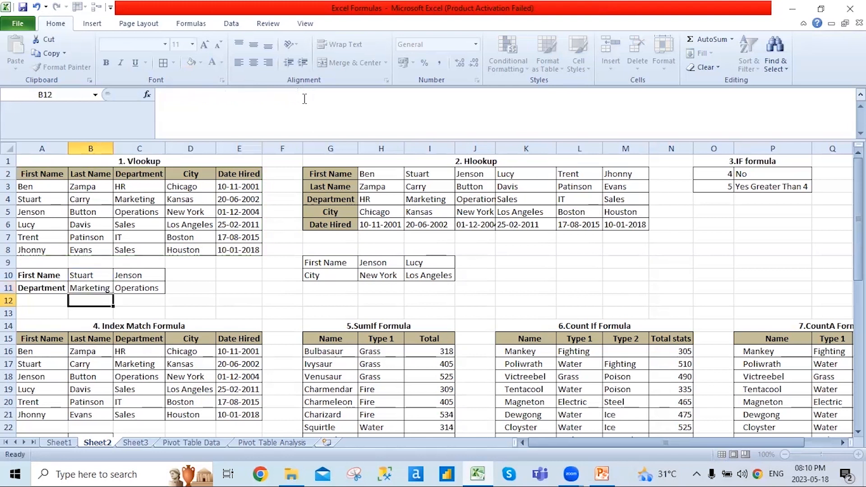
key(Up)
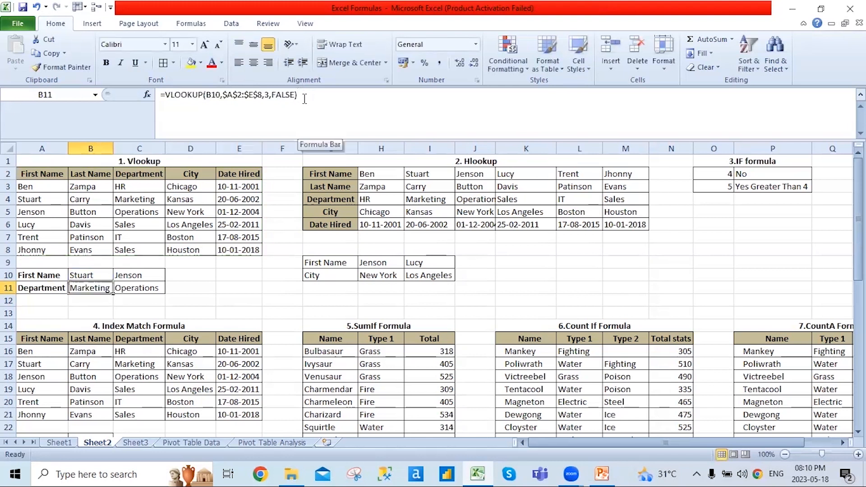
Examine the VLOOKUP formulas in B11:C11, then the horizontal table's lookup name in H9 and its City formula in H10
key(Right)
key(Left)
key(shift+Right)
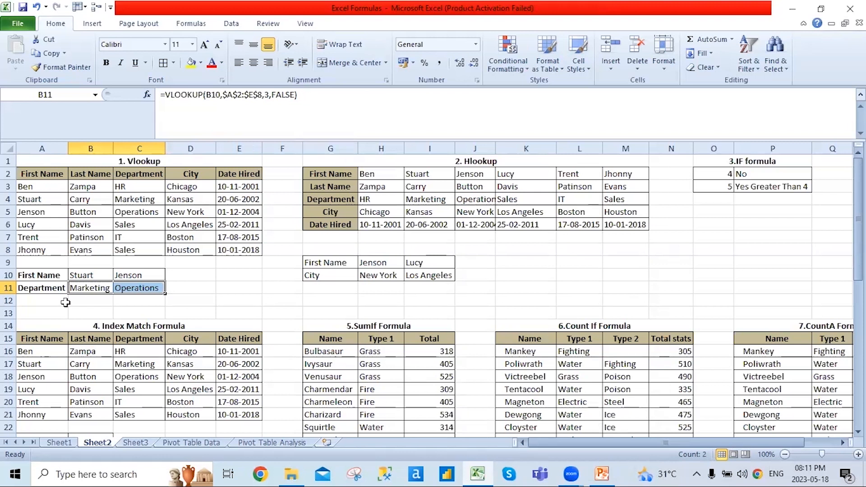
click(343, 180)
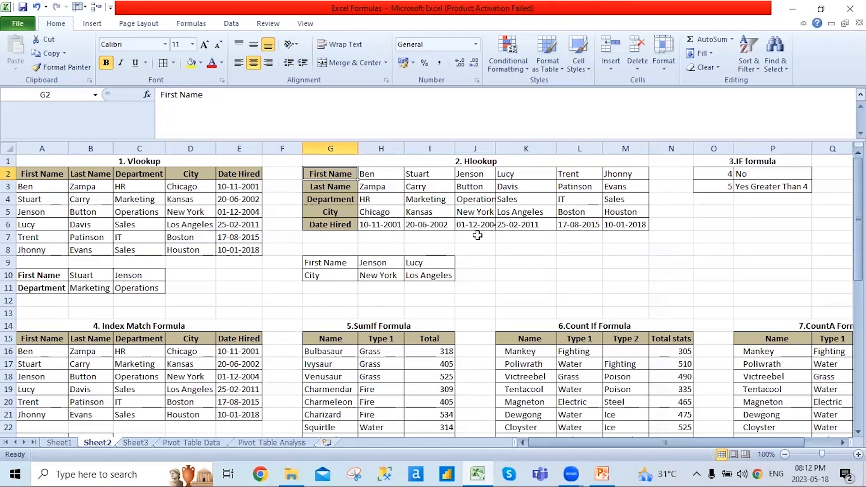
click(385, 262)
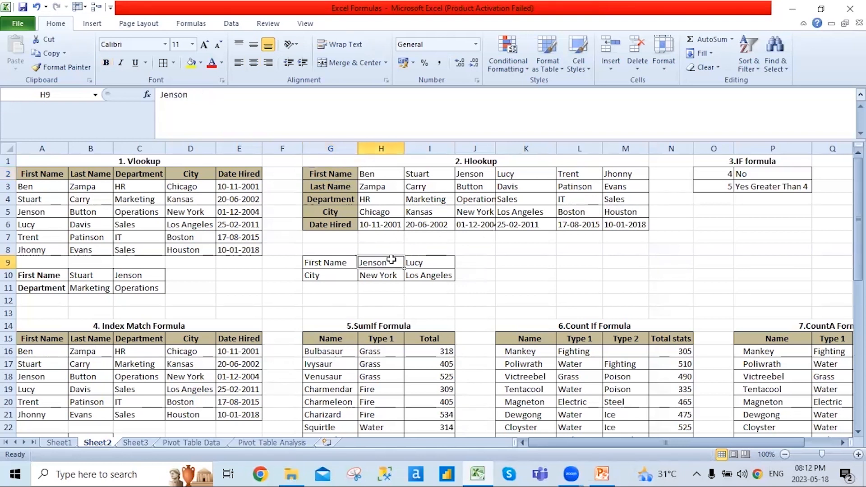
click(382, 276)
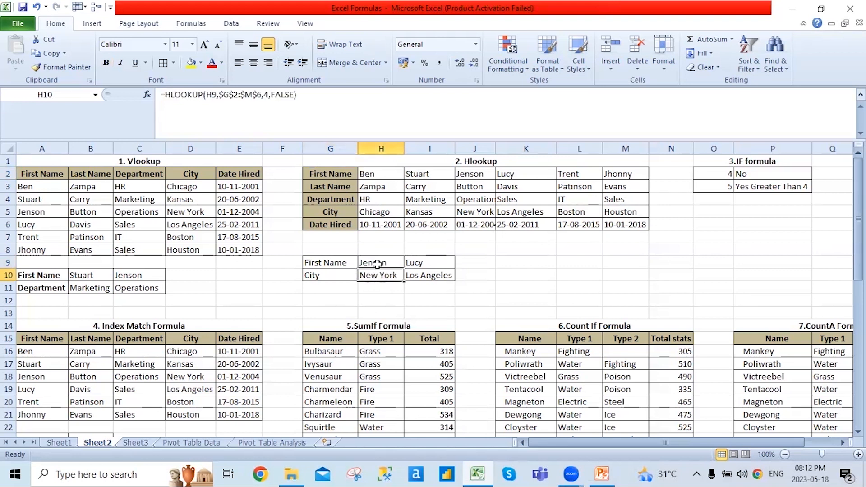
click(380, 265)
Erase the existing HLOOKUP arguments from the City formula in H10
click(377, 275)
click(320, 95)
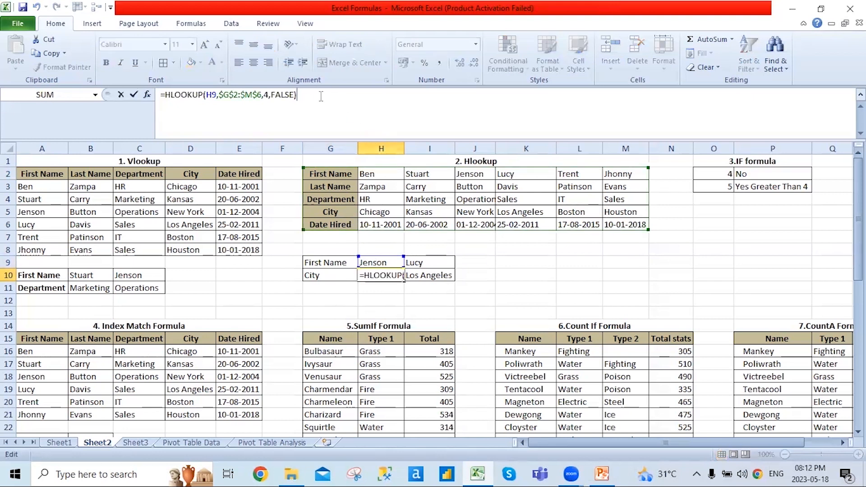
key(BackSpace)
key(BackSpace)
key(BackSpace)
key(BackSpace)
key(BackSpace)
key(BackSpace)
key(BackSpace)
key(BackSpace)
key(BackSpace)
key(BackSpace)
key(BackSpace)
key(BackSpace)
key(BackSpace)
key(BackSpace)
key(BackSpace)
key(BackSpace)
key(BackSpace)
key(BackSpace)
key(BackSpace)
key(BackSpace)
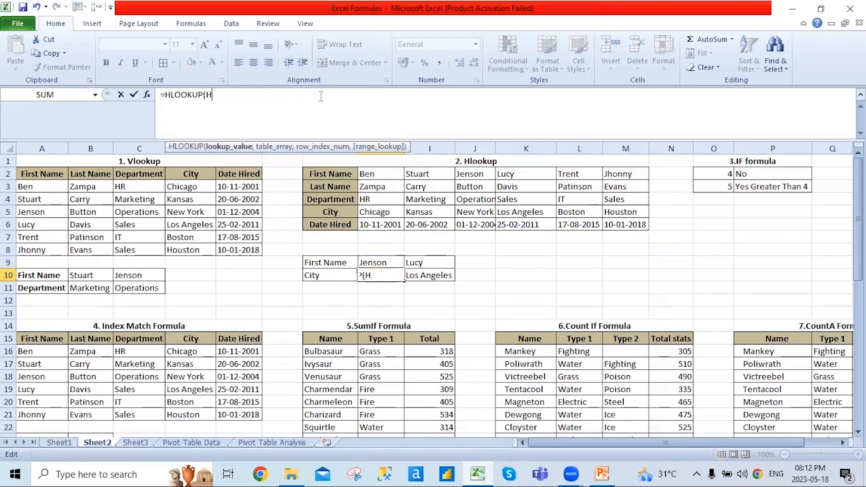
Begin an HLOOKUP formula in H10 with H9 as the lookup value and $G$2:$M$6 as the absolute table range
text(=h)
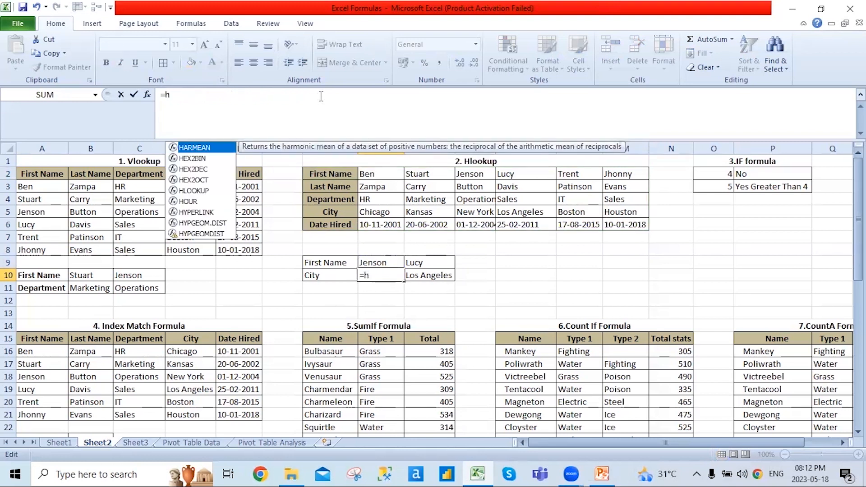
text(l)
key(Tab)
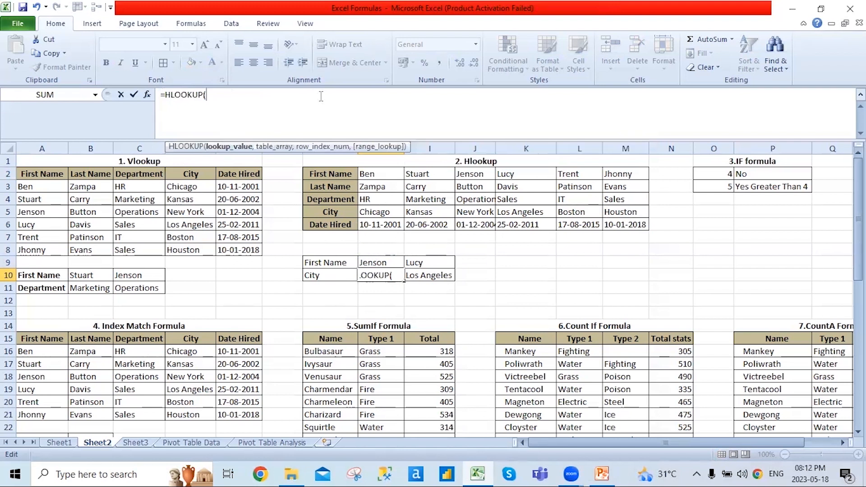
click(390, 264)
text(,)
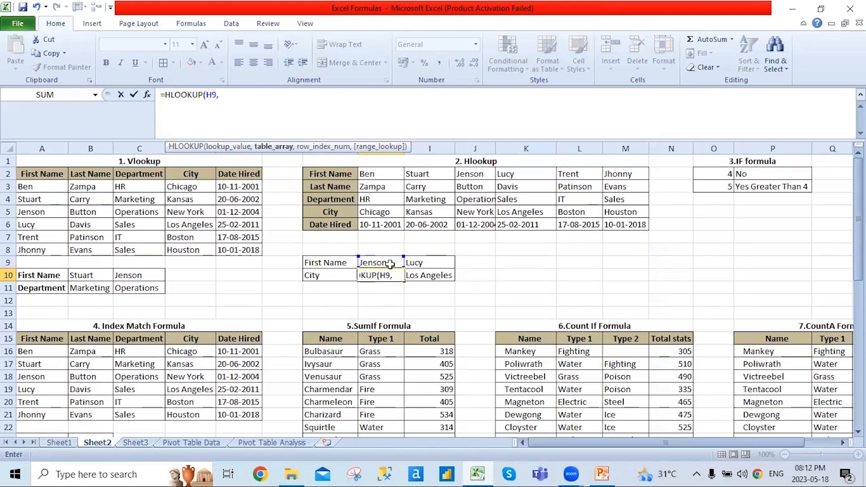
click(333, 175)
key(ctrl+shift+Right)
key(ctrl+shift+Down)
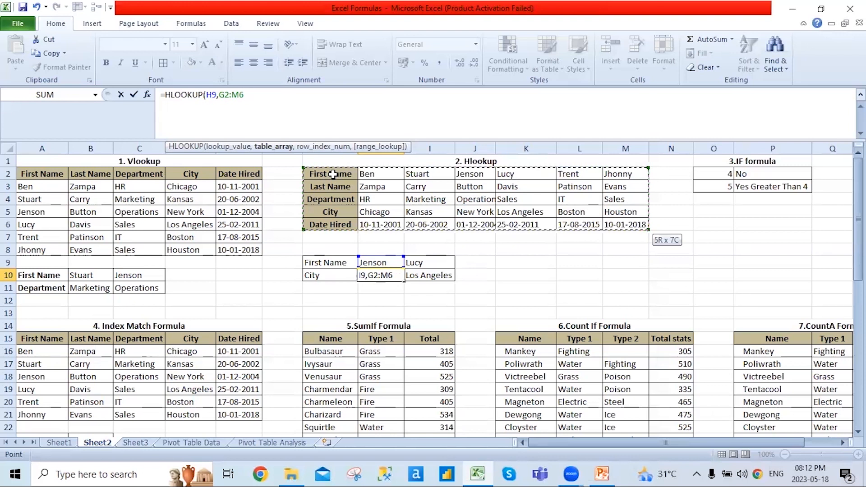
key(F4)
text(,)
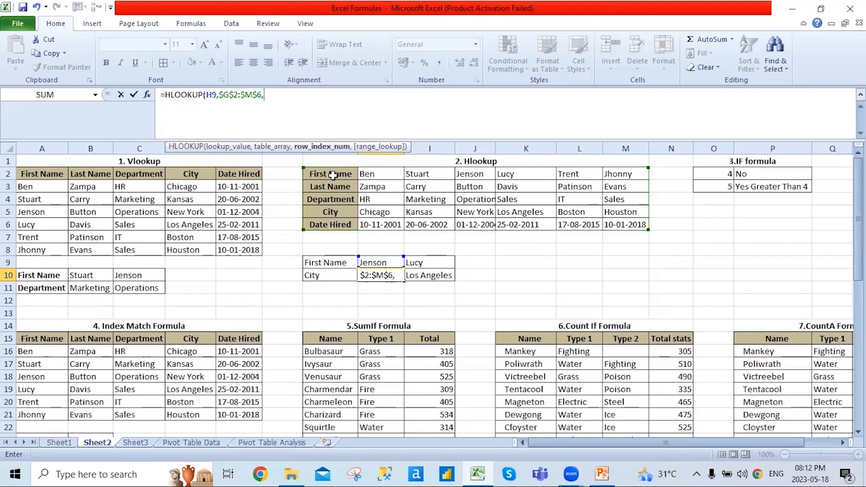
Complete the H10 HLOOKUP with row index 4 and FALSE for an exact match, and commit it
text(4,)
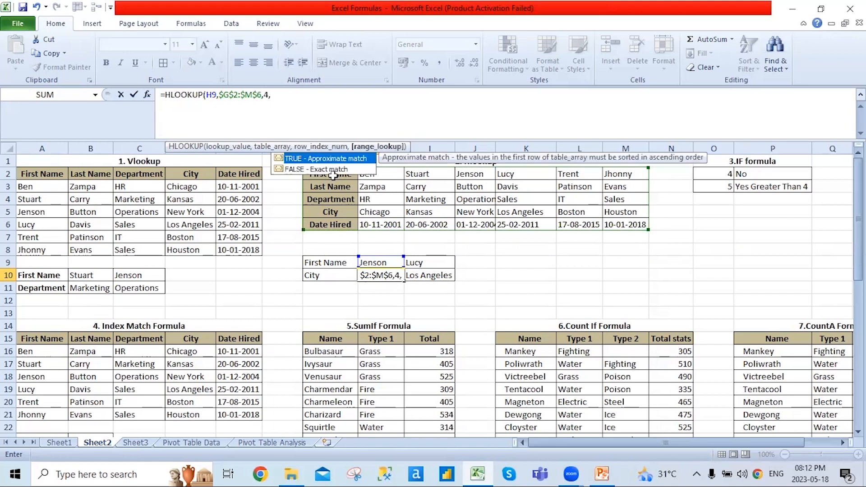
key(Down)
key(Tab)
text())
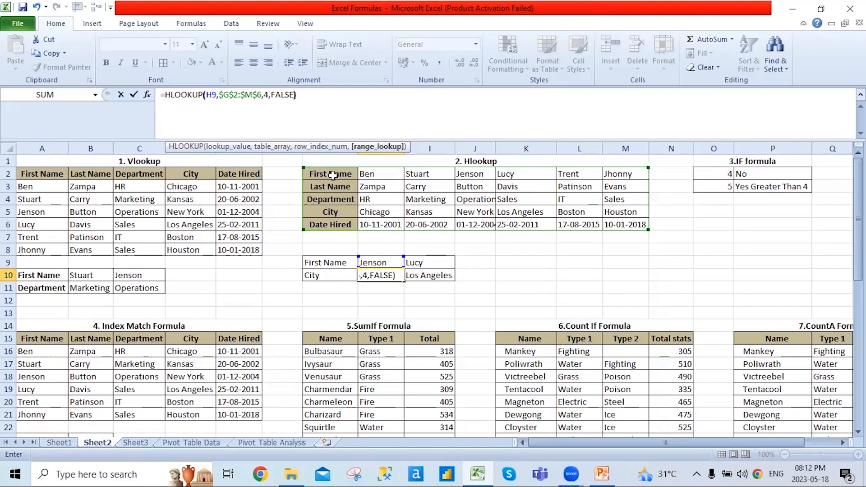
key(Return)
key(Up)
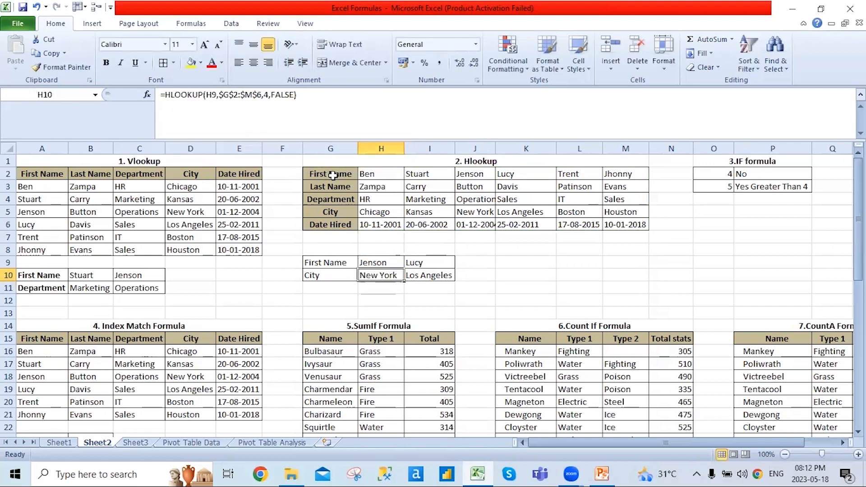
Examine the HLOOKUP formula in I10 and the First Name and City cells around it
key(shift+Right)
key(Right)
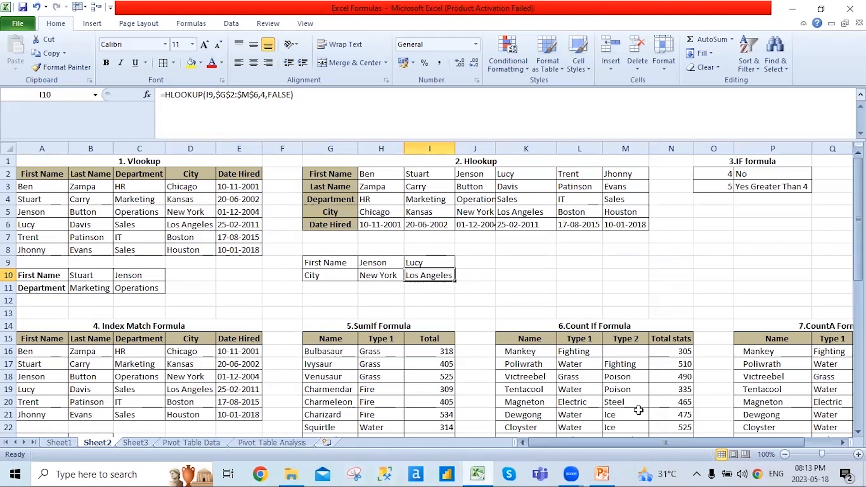
drag(714, 443, 748, 444)
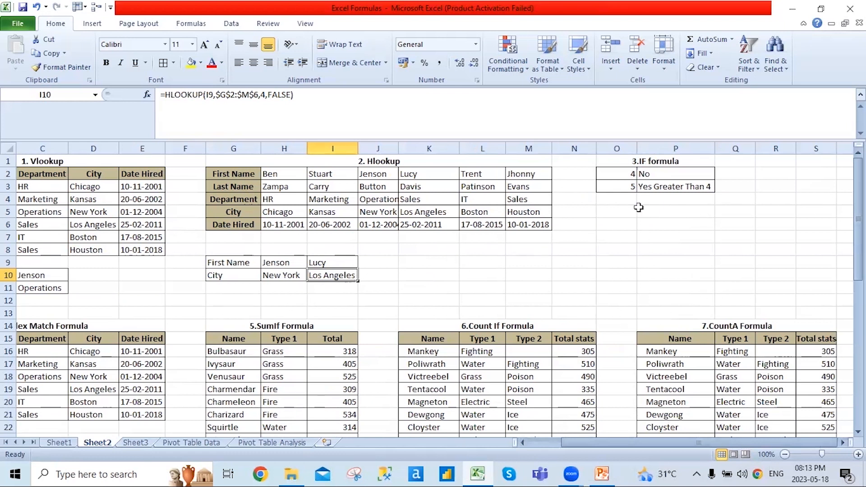
drag(609, 445, 572, 447)
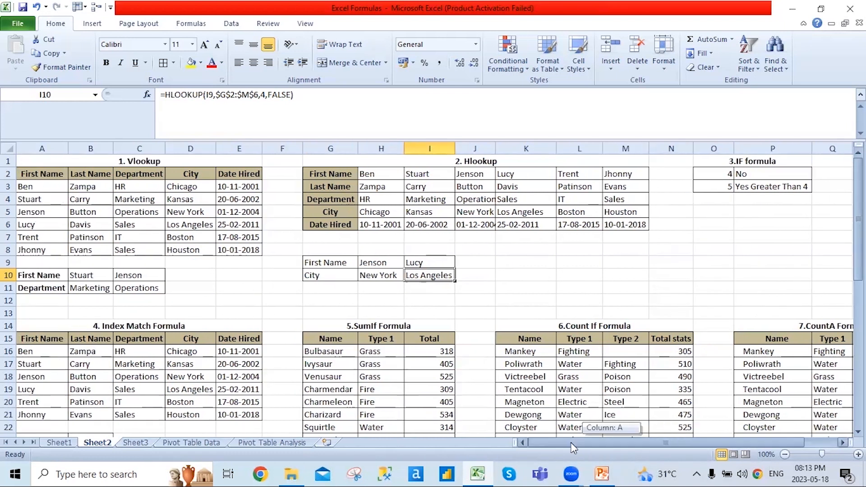
click(465, 275)
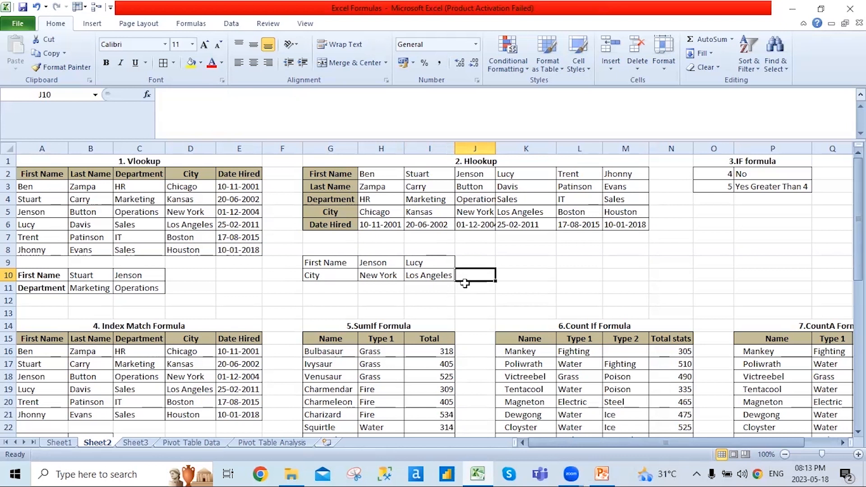
key(Up)
key(shift+Right)
key(shift+Left)
key(Right)
key(Left)
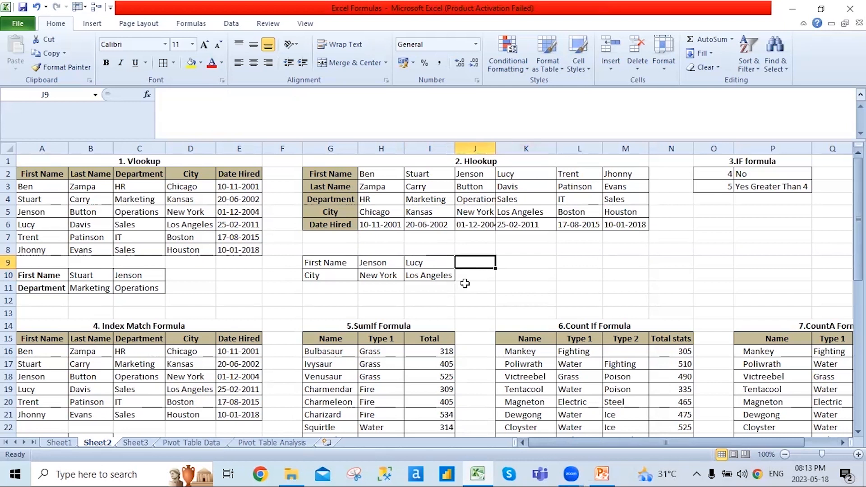
key(Down)
key(Left)
key(Left)
key(Left)
key(Up)
key(Right)
key(Right)
key(Down)
Add the label Department in G11, below the City label of the HLOOKUP results
key(Left)
key(Left)
key(Down)
text(Department)
key(BackSpace)
key(BackSpace)
key(BackSpace)
key(BackSpace)
text(ment)
key(Tab)
key(Left)
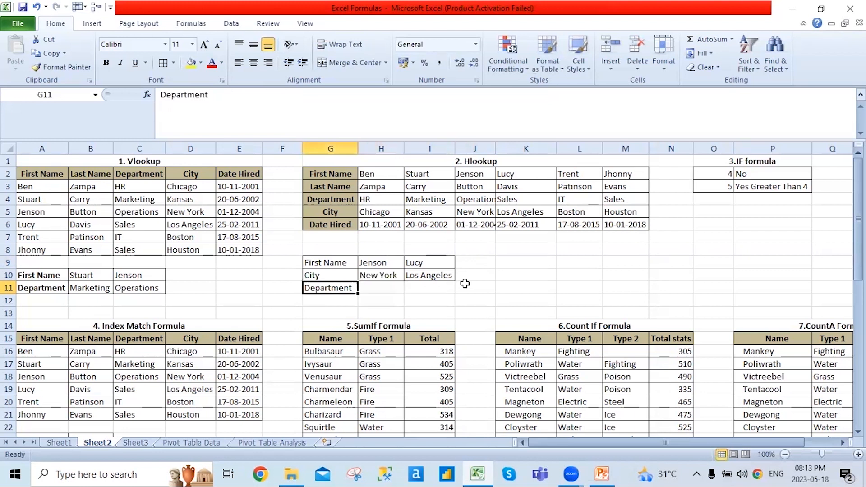
key(Right)
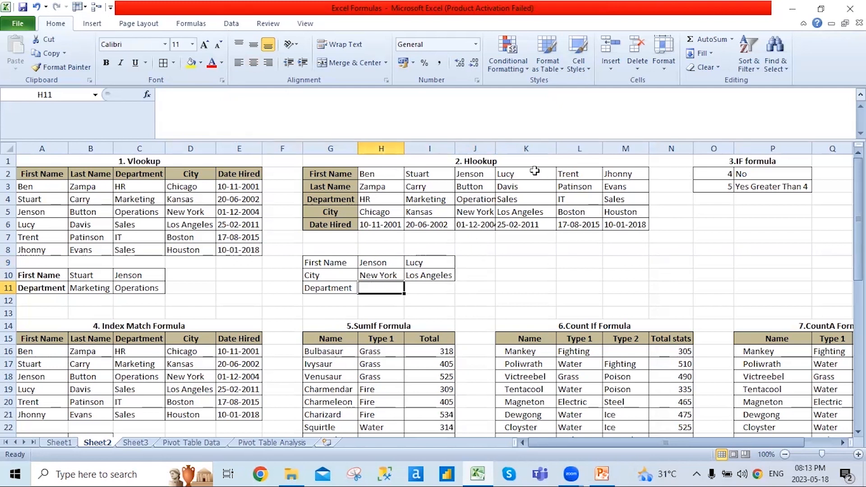
Start a new workbook-scoped defined name and name it Hlookup_namemanager
click(191, 24)
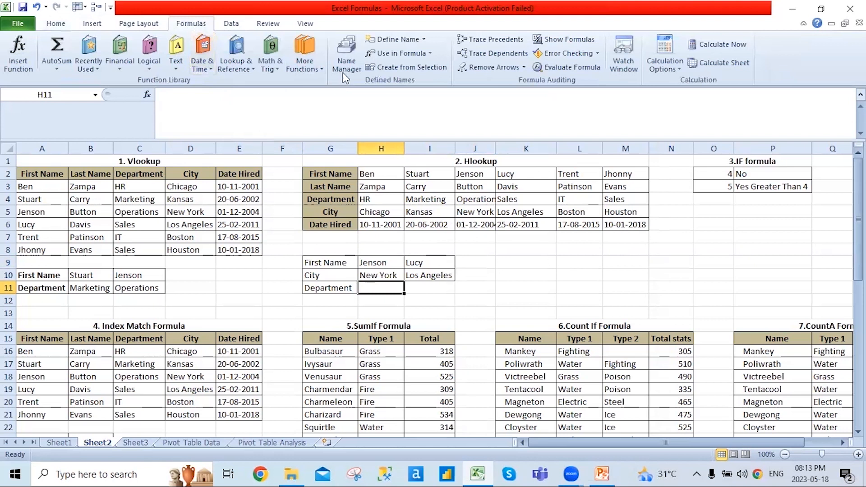
click(346, 63)
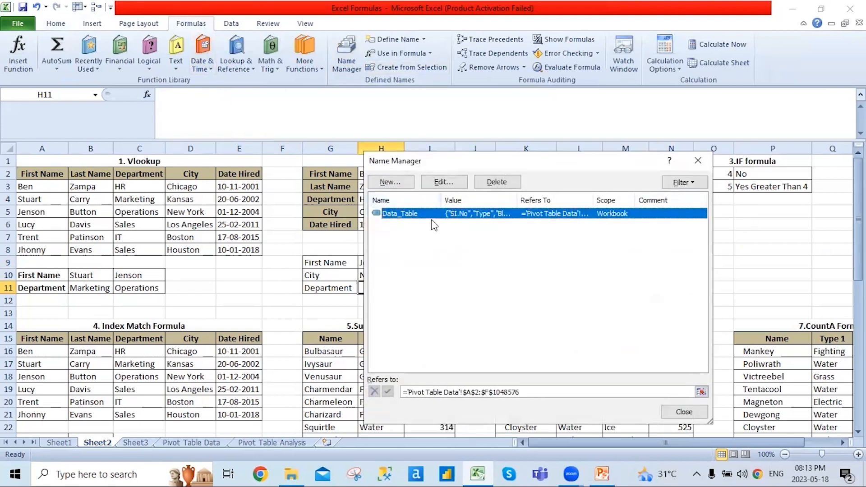
click(390, 182)
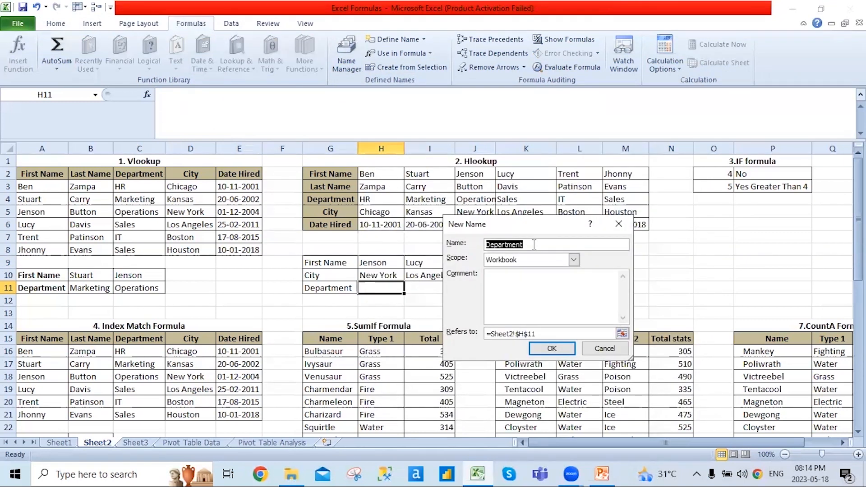
text(Hlook)
key(BackSpace)
key(BackSpace)
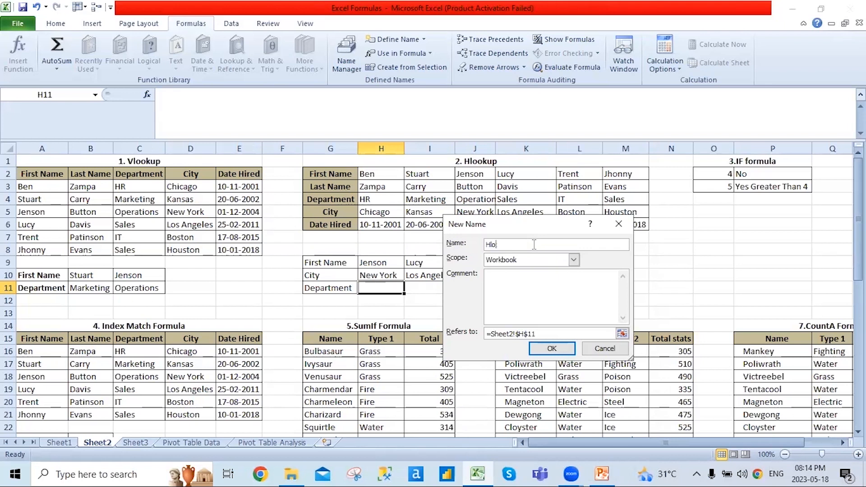
text(okup_manager)
key(BackSpace)
key(BackSpace)
key(BackSpace)
key(BackSpace)
key(BackSpace)
key(BackSpace)
key(BackSpace)
text(name_manager)
Make the new name refer to the HLOOKUP table Sheet2!$G$2:$M$6, save it and close the Name Manager
click(622, 333)
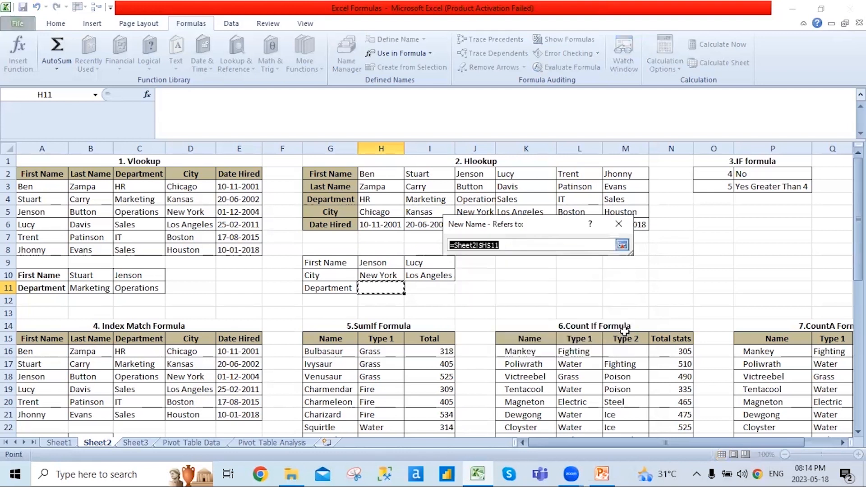
click(323, 180)
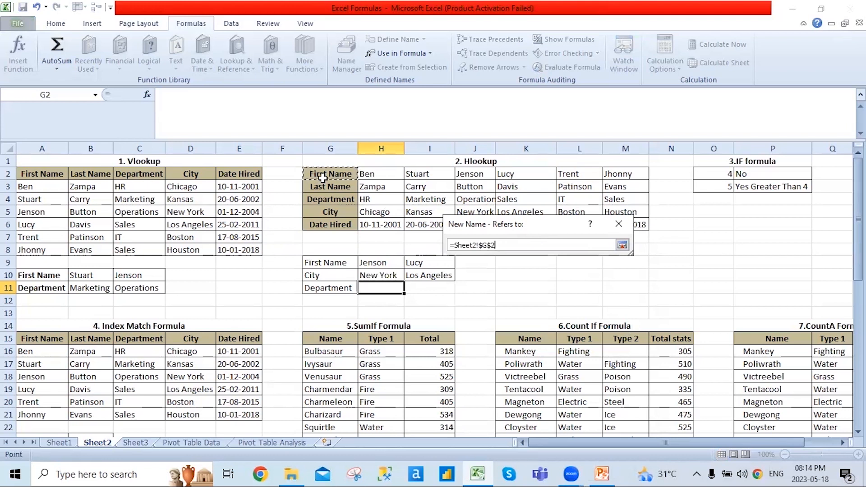
key(shift+Right)
key(shift+Right)
key(shift+Right)
key(shift+Right)
key(shift+Right)
key(shift+Right)
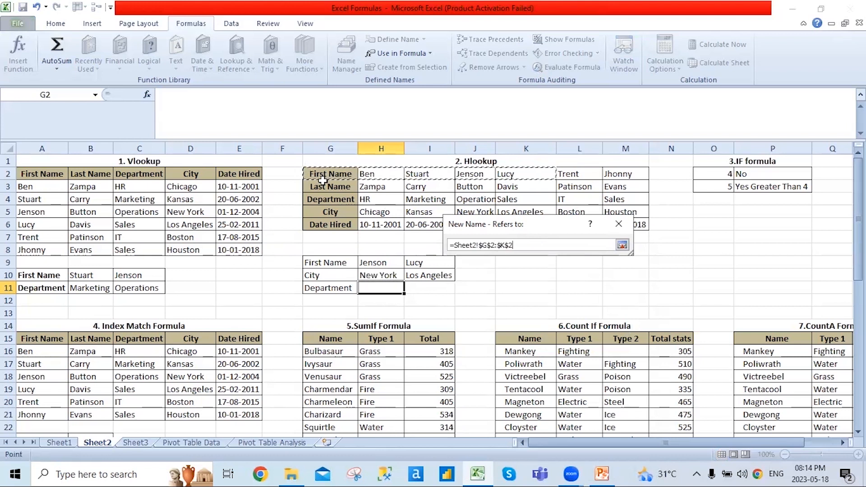
key(shift+Down)
key(shift+Down)
key(shift+Down)
key(shift+Down)
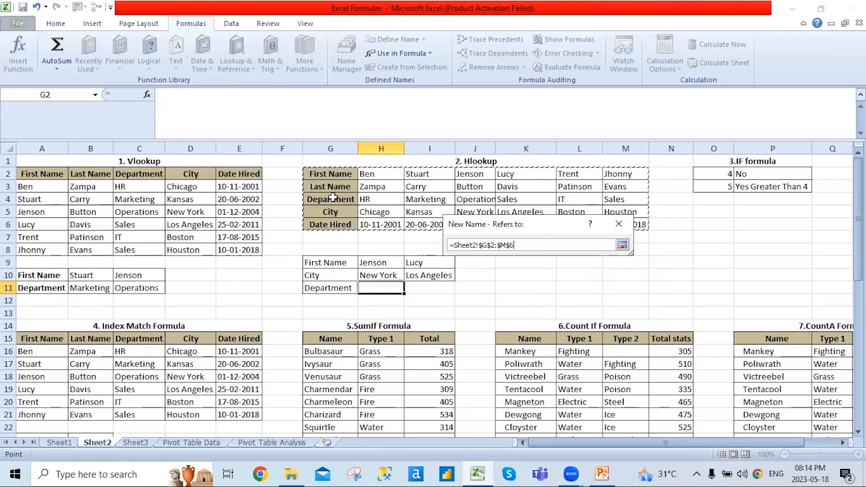
key(Return)
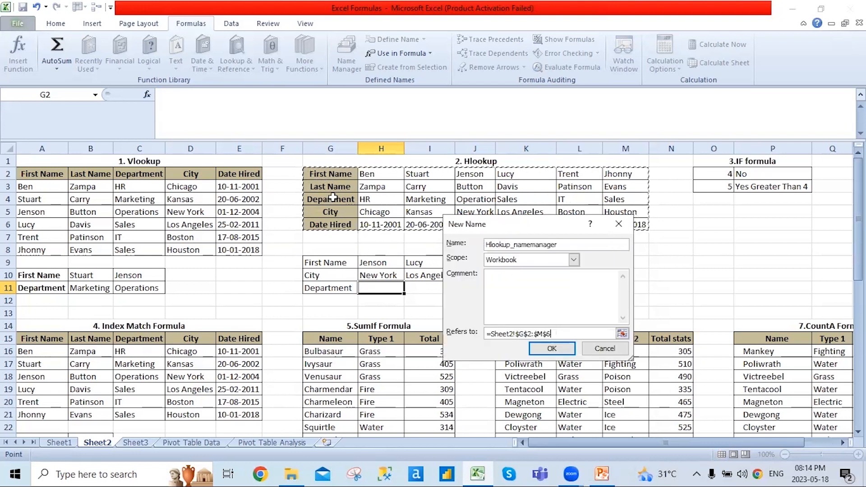
click(553, 349)
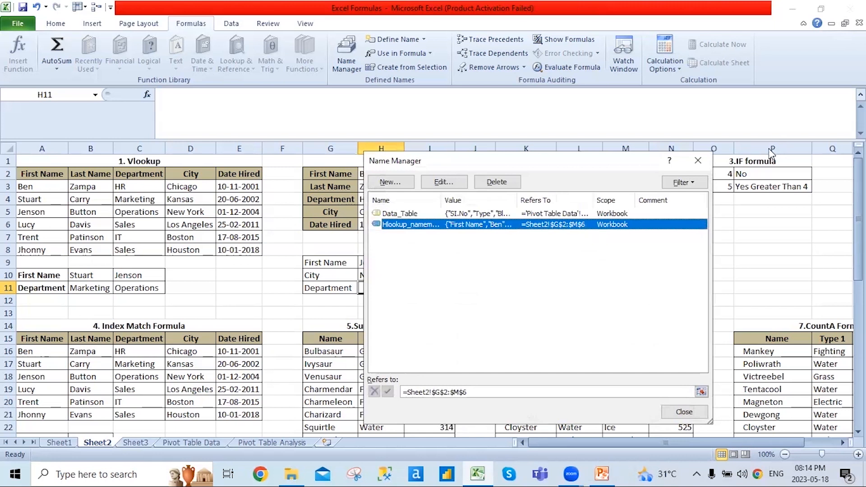
click(697, 161)
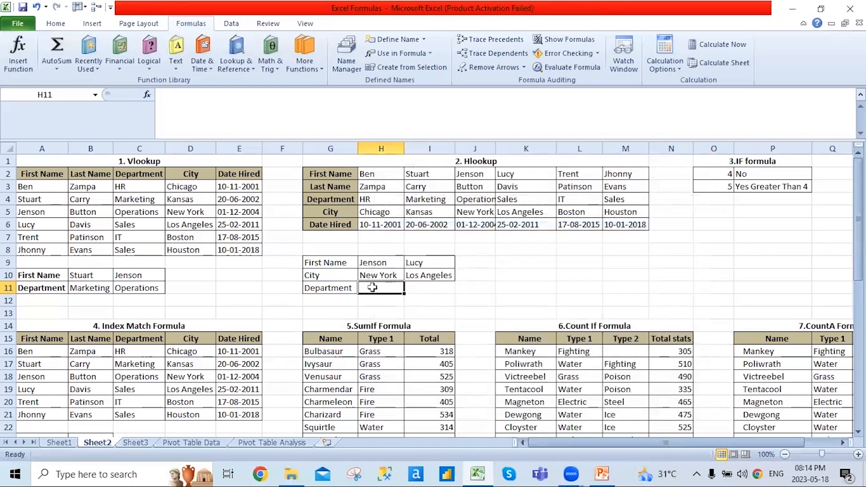
Begin an HLOOKUP formula in H11 with H9 as the lookup value
text(=)
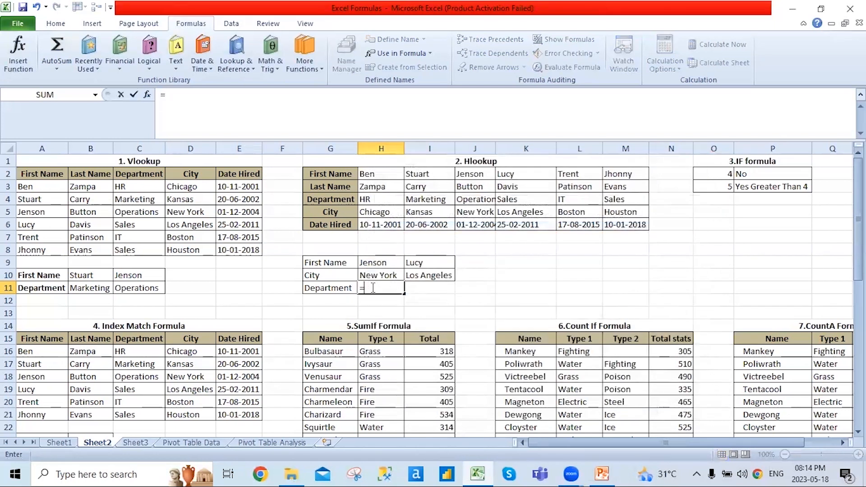
text(h)
key(Down)
key(Down)
key(Down)
key(Down)
key(Tab)
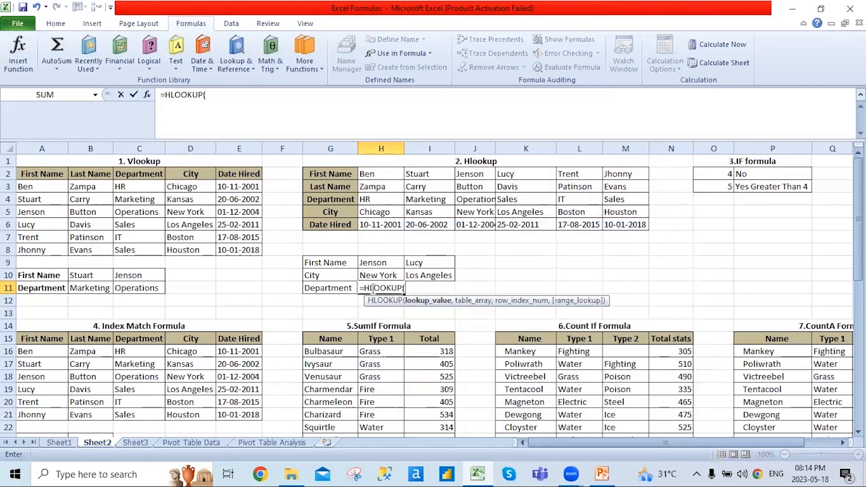
click(369, 264)
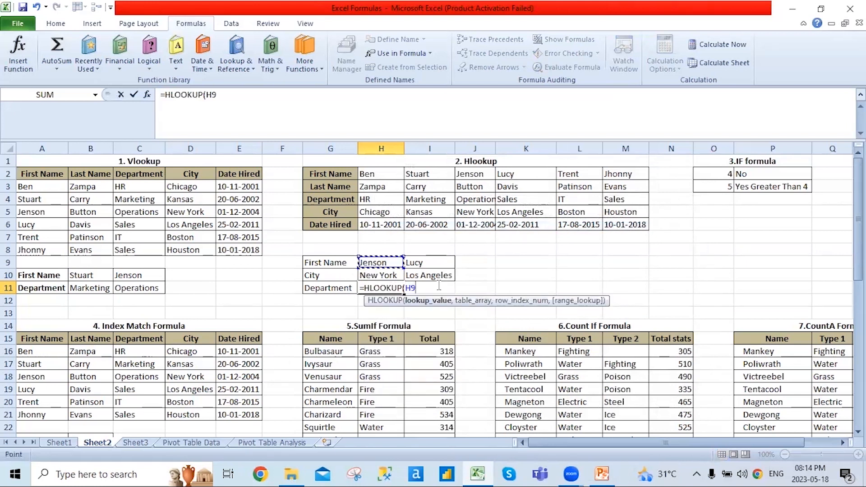
text(,)
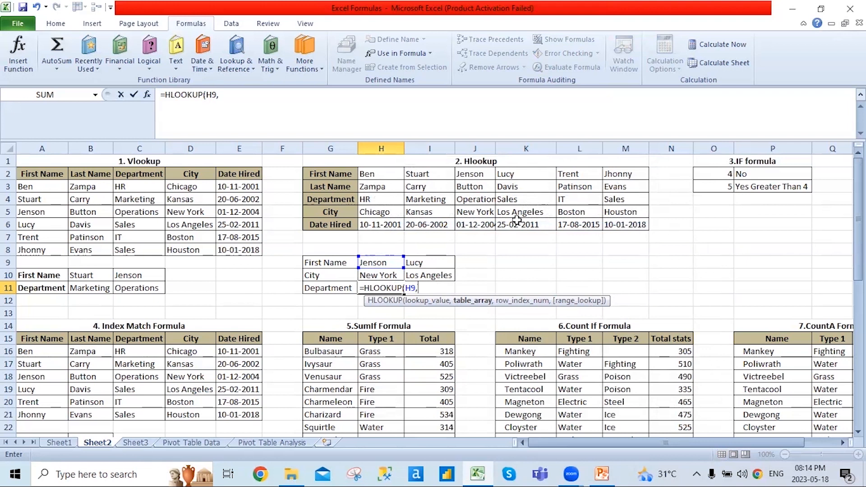
Use the named range Hlookup_namemanager as the table array of the H11 HLOOKUP
text(h)
key(Down)
key(Down)
key(Down)
key(Down)
key(Down)
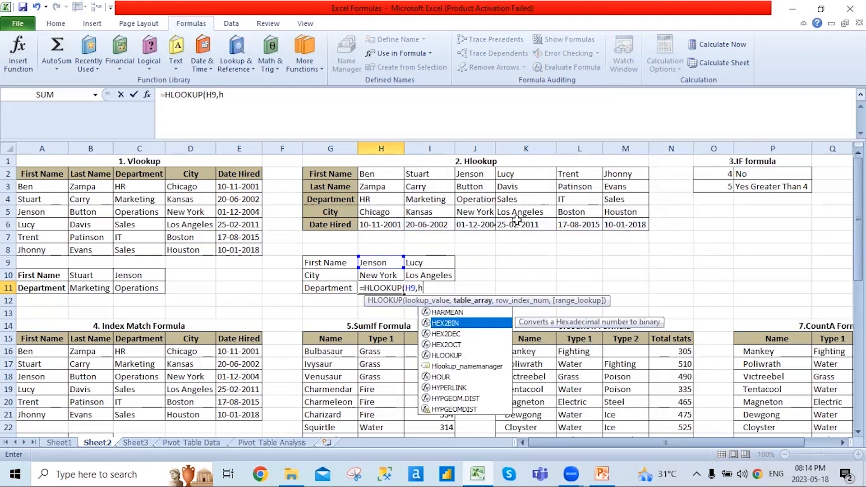
key(Tab)
text(,)
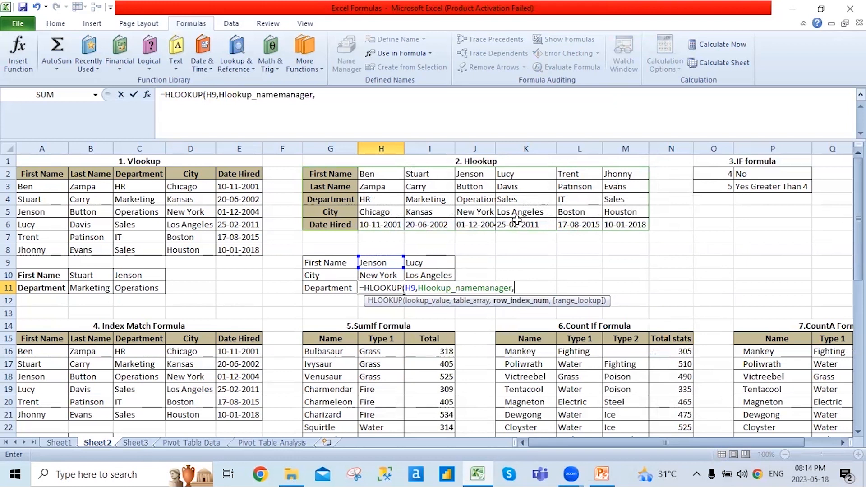
Complete the H11 HLOOKUP with row index 3 and FALSE for an exact match, and commit it
text(3,)
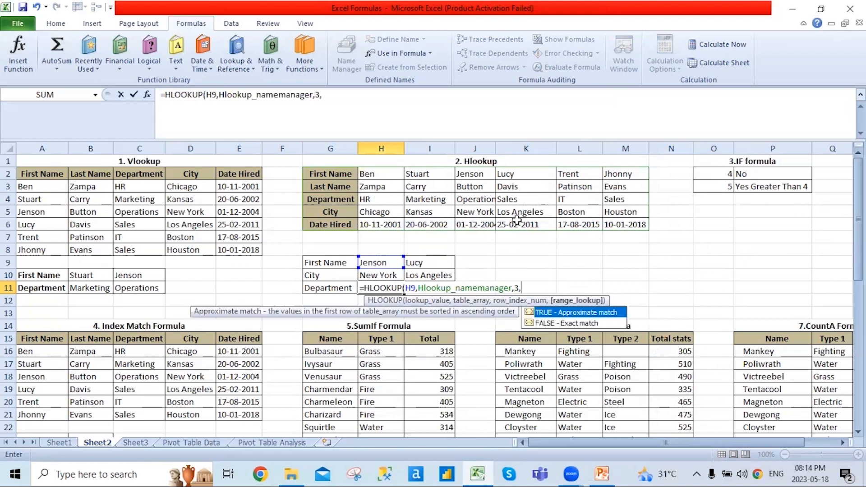
key(Down)
key(Tab)
text())
key(ctrl+Return)
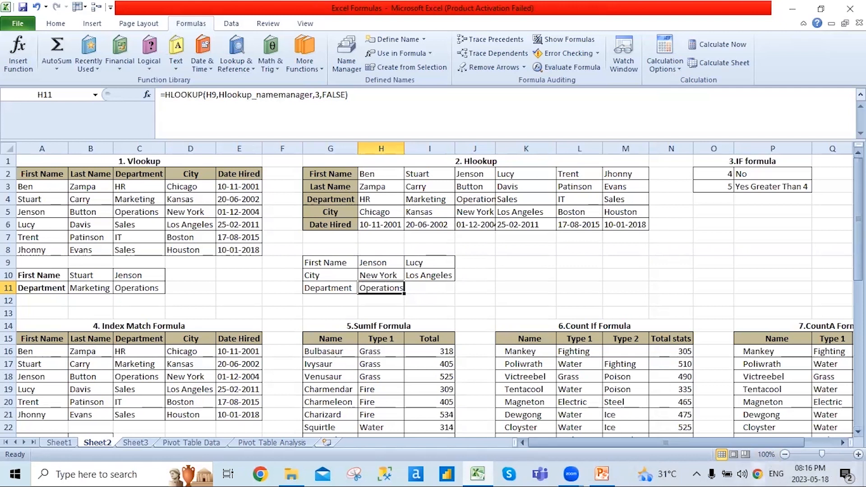
Examine the IF formulas in P2 and P3 of the IF formula section
click(747, 174)
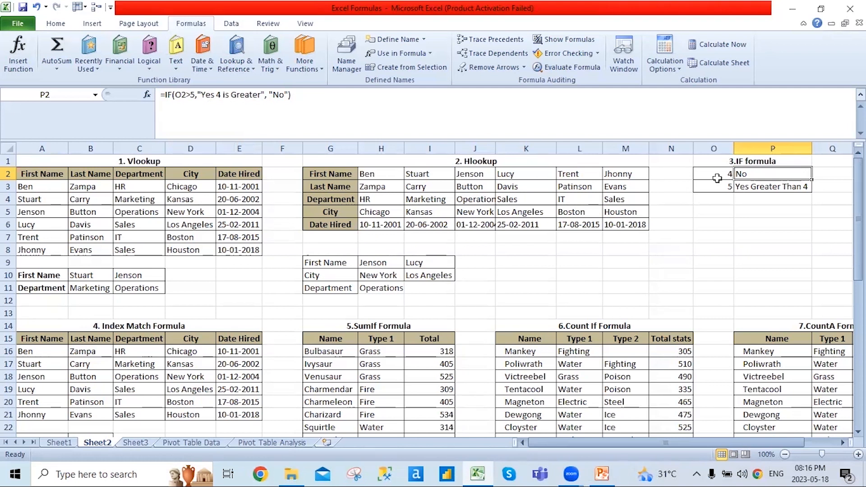
key(Down)
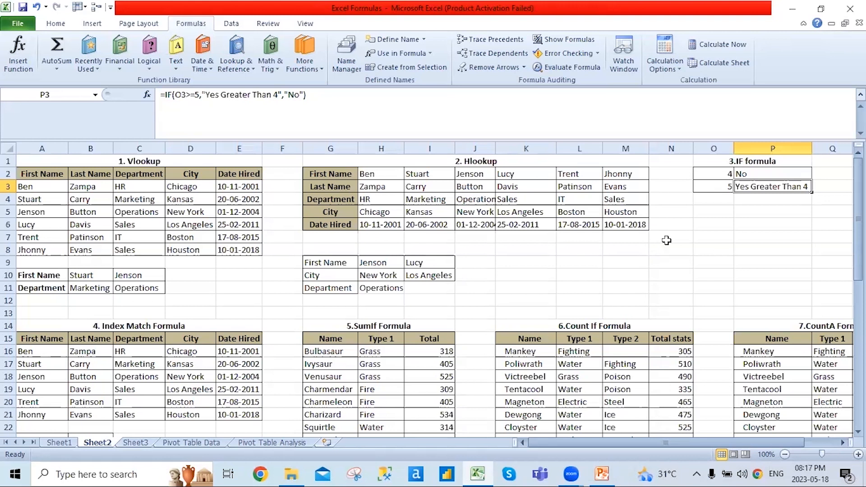
scroll(654, 253, down, 2)
scroll(223, 287, down, 1)
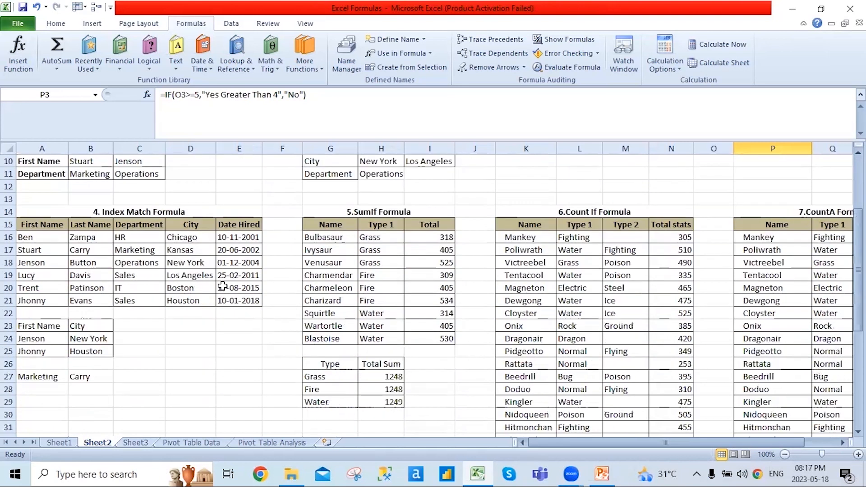
scroll(488, 344, up, 3)
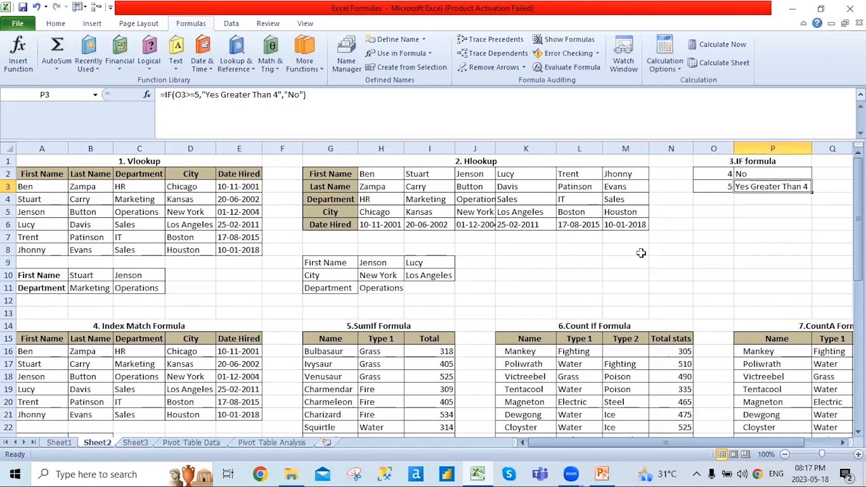
Examine the Index Match table, the First Name and City lookup cells beneath it, and the Marketing lookup in row 27
scroll(626, 300, down, 3)
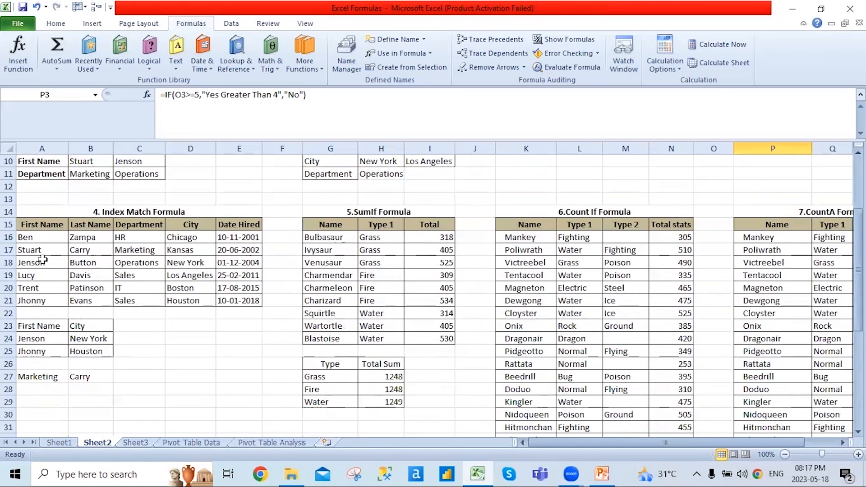
click(47, 223)
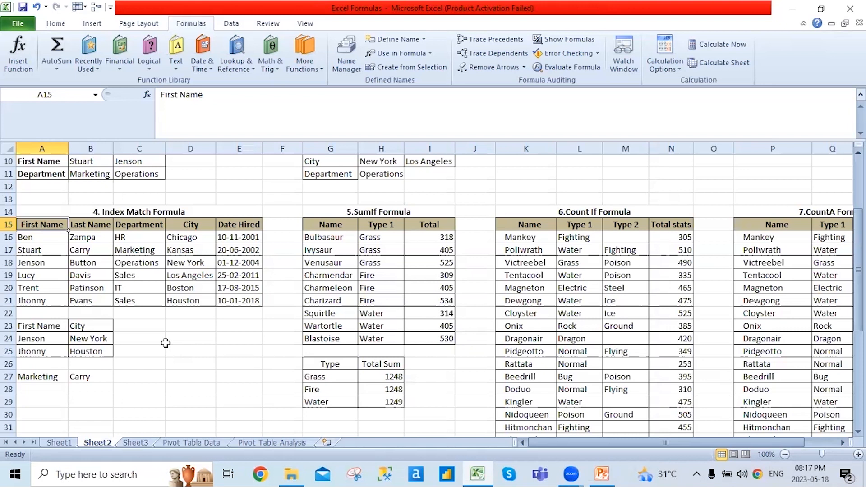
key(Down)
key(Up)
key(Down)
key(Up)
click(64, 329)
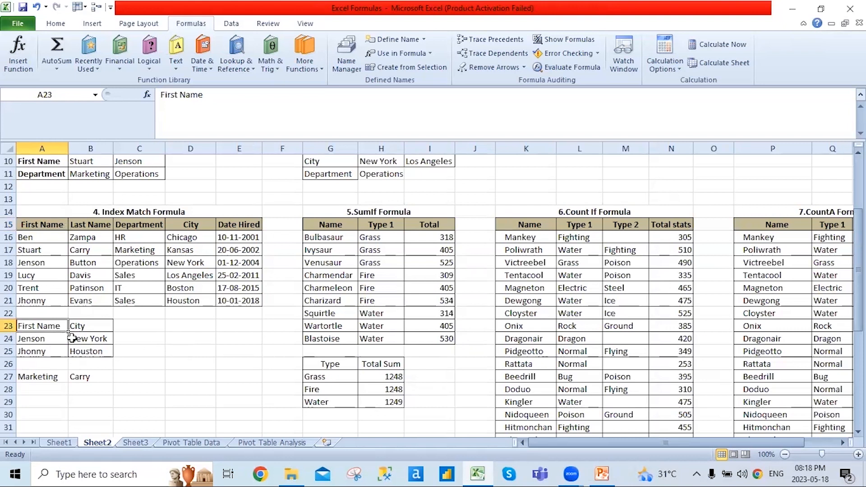
click(96, 326)
click(52, 328)
click(58, 342)
click(196, 316)
click(140, 263)
click(38, 339)
click(80, 341)
click(85, 376)
click(25, 375)
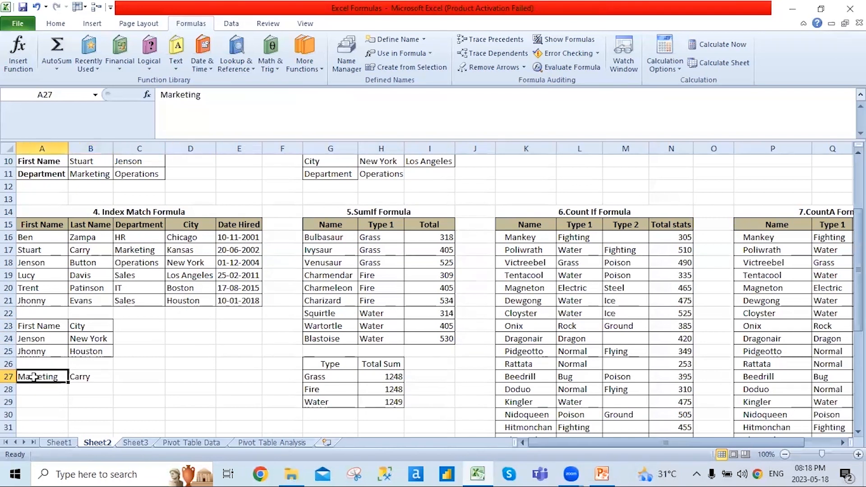
click(86, 377)
key(Left)
Retype the formula in B24 as an INDEX with the City values $D$16:$D$21 as its absolute array
click(94, 340)
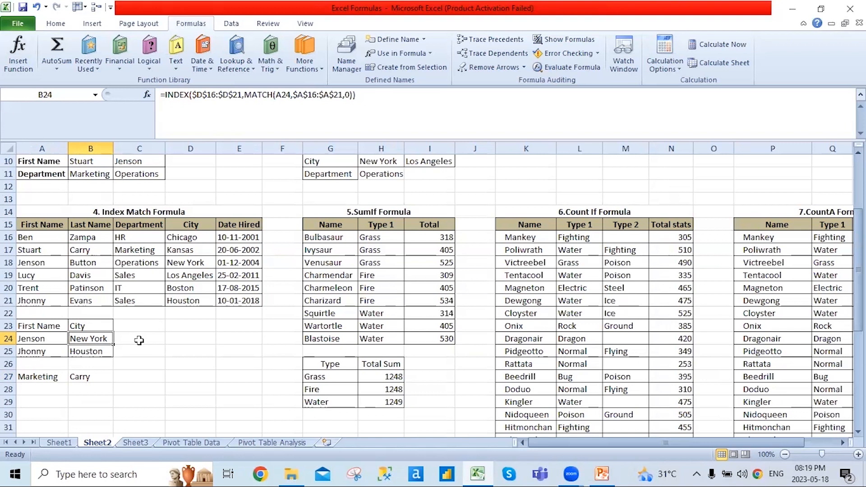
text(=in)
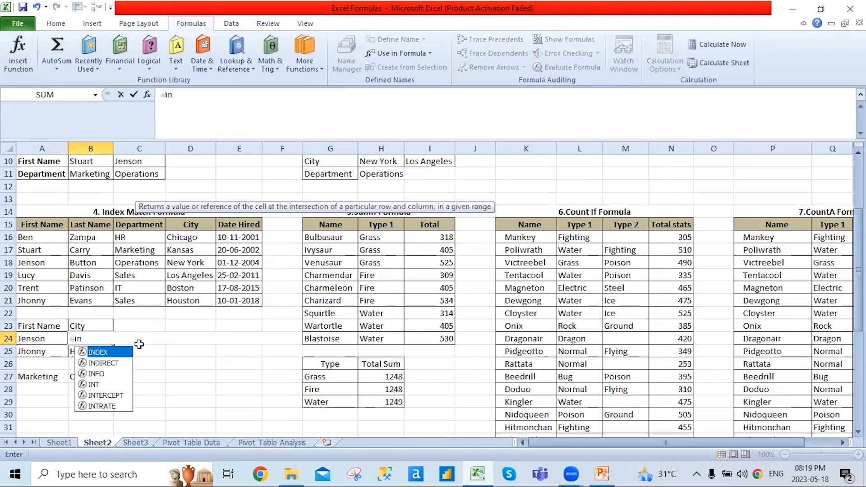
key(Tab)
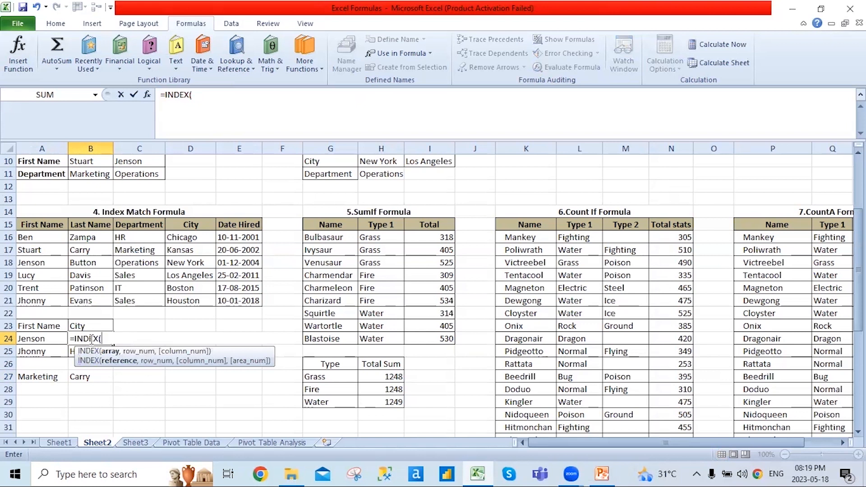
click(198, 239)
drag(198, 239, 205, 243)
key(shift+Down)
key(shift+Down)
key(shift+Down)
key(shift+Down)
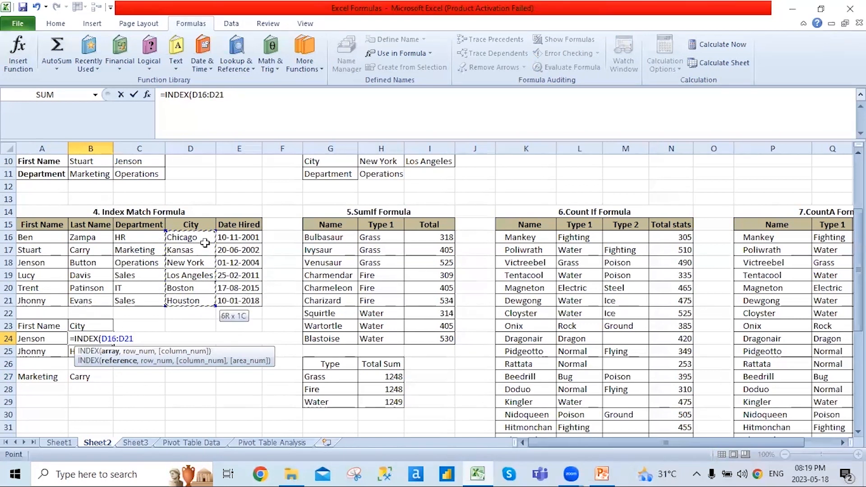
key(F4)
Complete the B24 INDEX formula with MATCH(A24,$A$16:$A$21,0) as its row number and commit it
text(,mat)
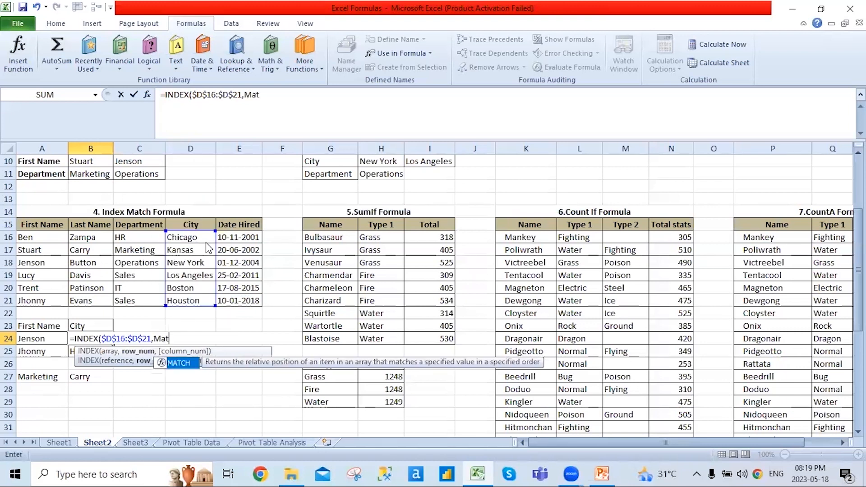
key(Tab)
click(42, 342)
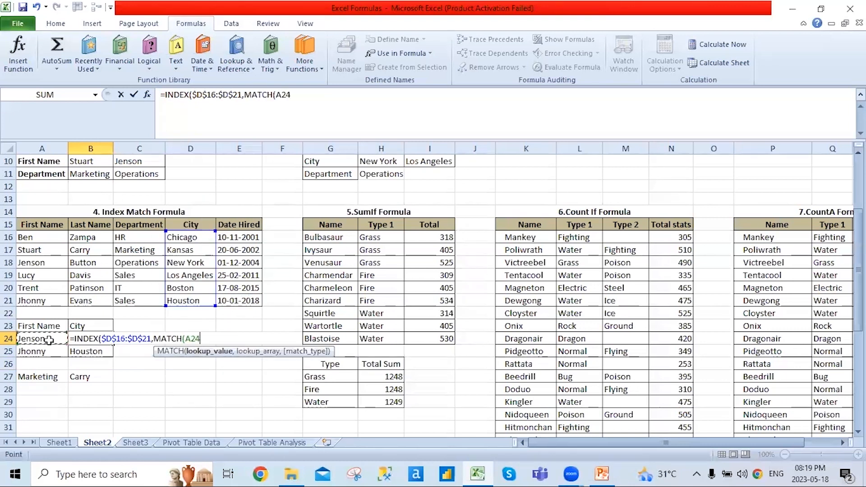
text(,)
drag(25, 238, 26, 302)
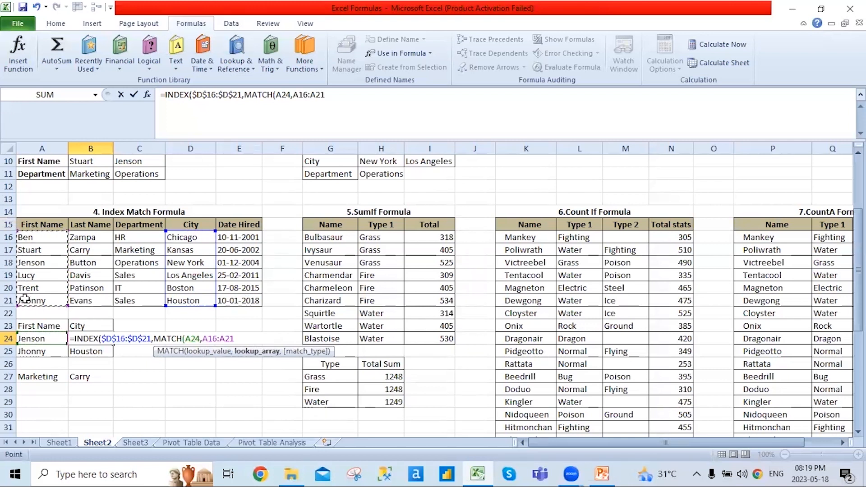
key(F4)
text(,)
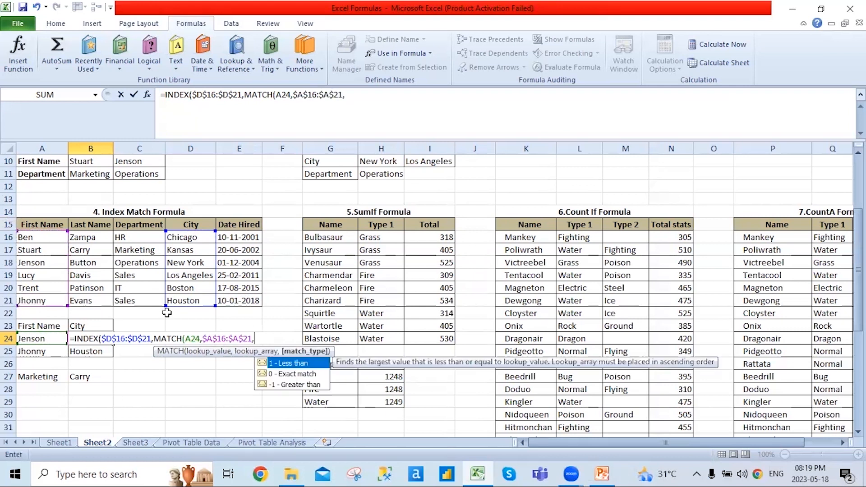
text(0)))
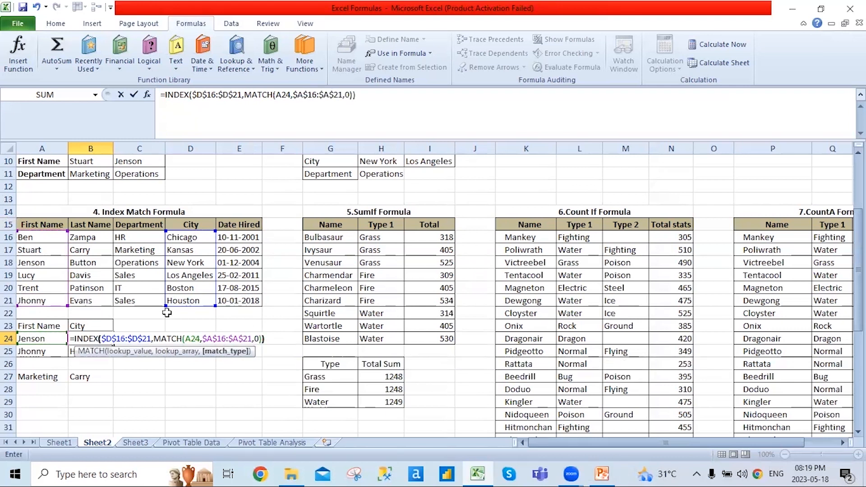
key(Return)
key(Up)
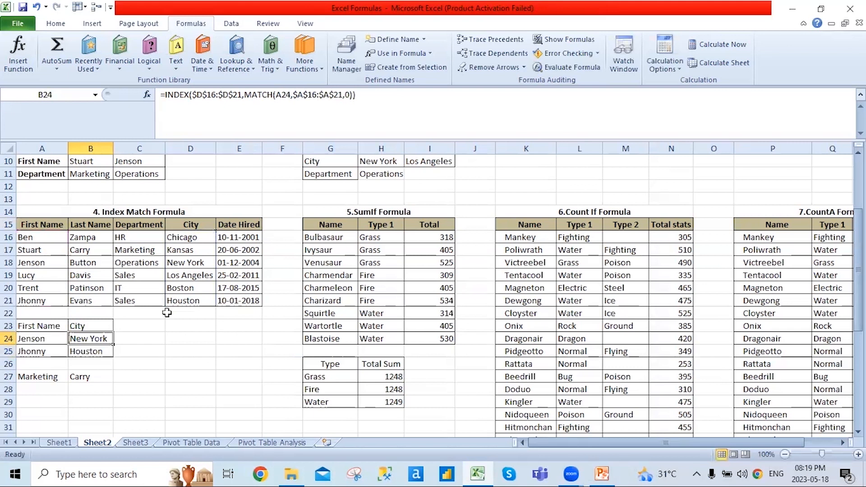
key(Down)
key(Up)
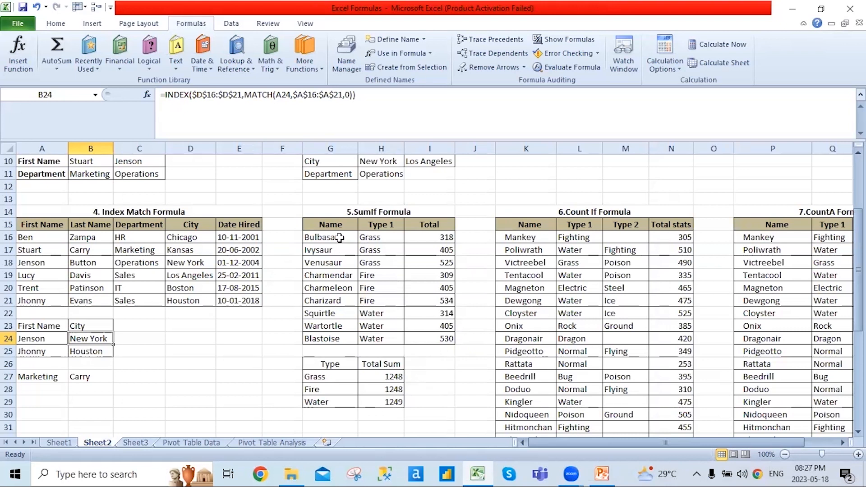
Examine the SumIf table's Type 1 values, the Grass criterion in G27, and the ranges used by the SUMIF formula in H27
click(382, 239)
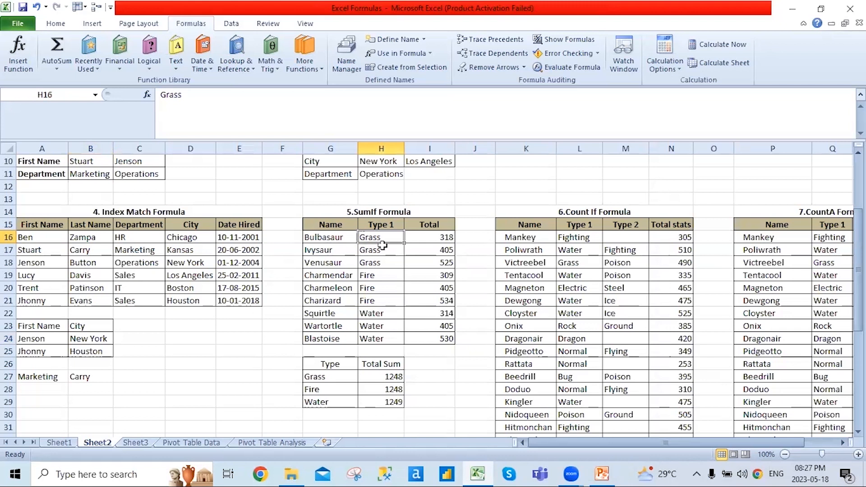
click(55, 23)
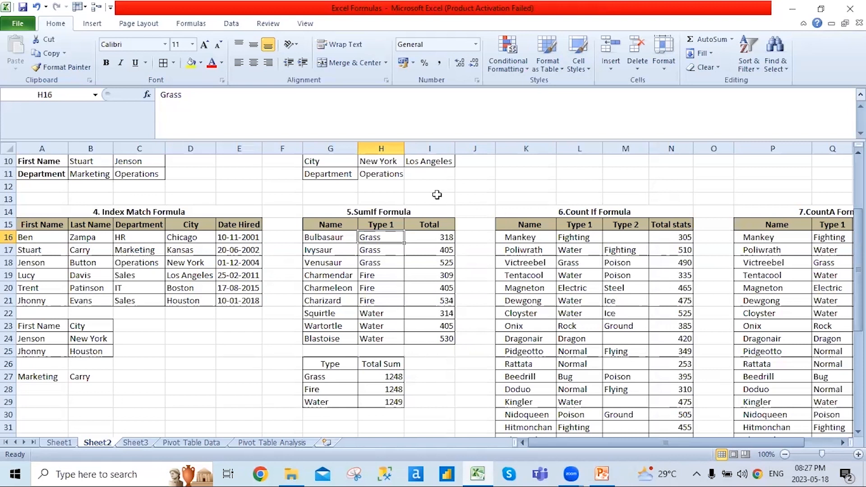
click(373, 240)
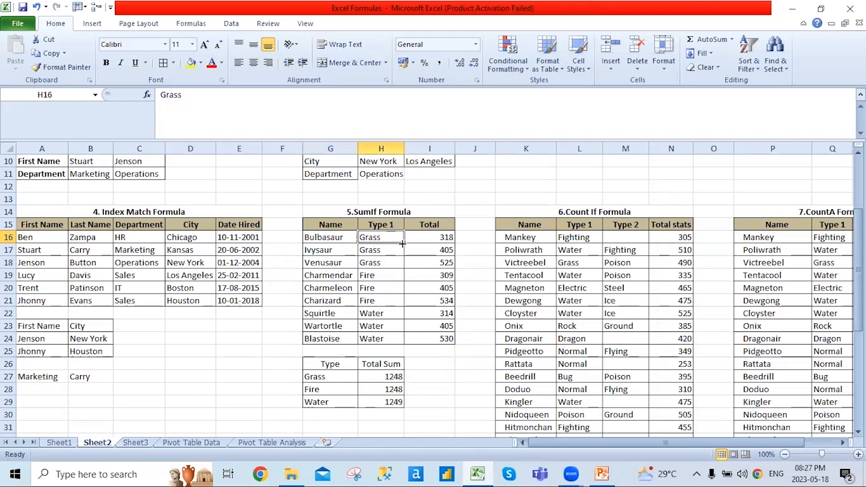
click(345, 381)
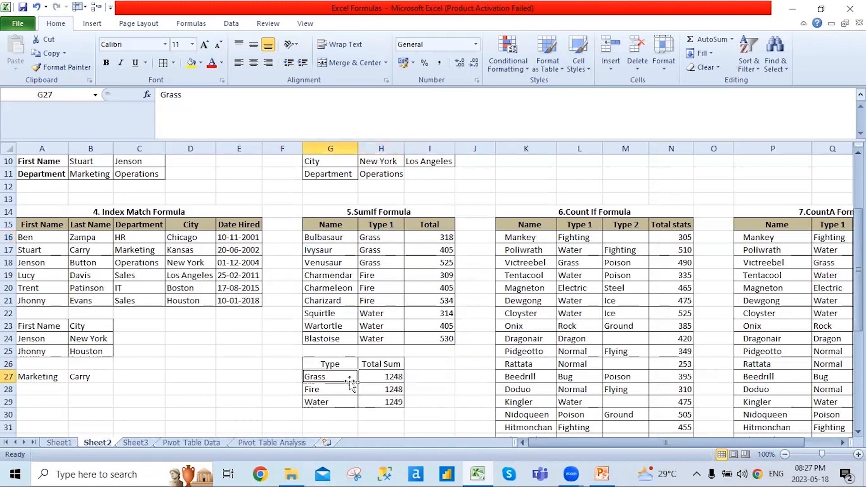
click(391, 379)
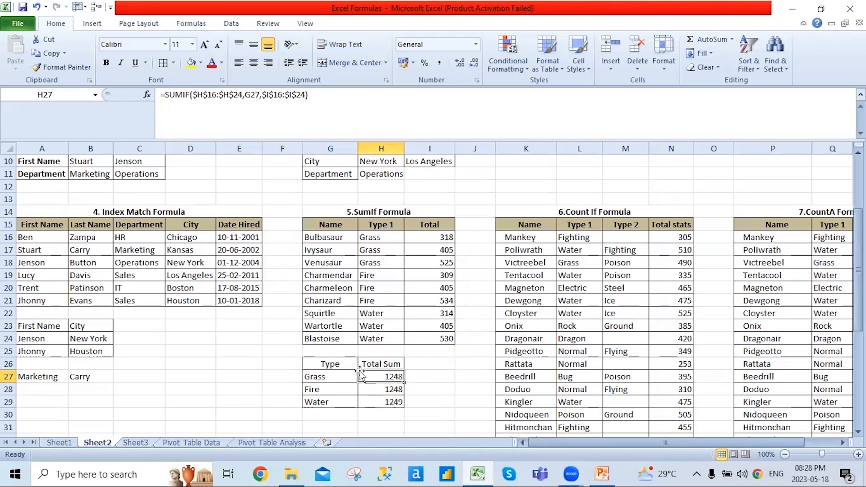
click(338, 96)
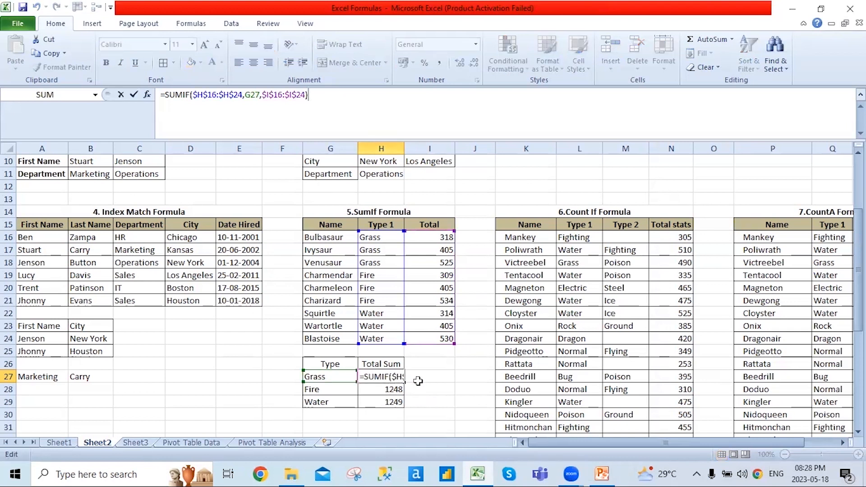
key(Return)
Retype the formula in H27 as a SUMIF with the Type 1 values $H$16:$H$24 as its absolute criteria range
click(370, 376)
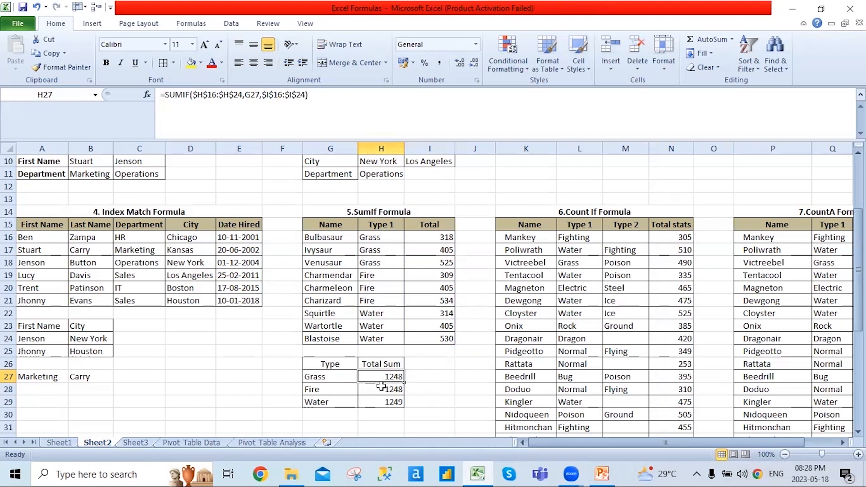
text(=su)
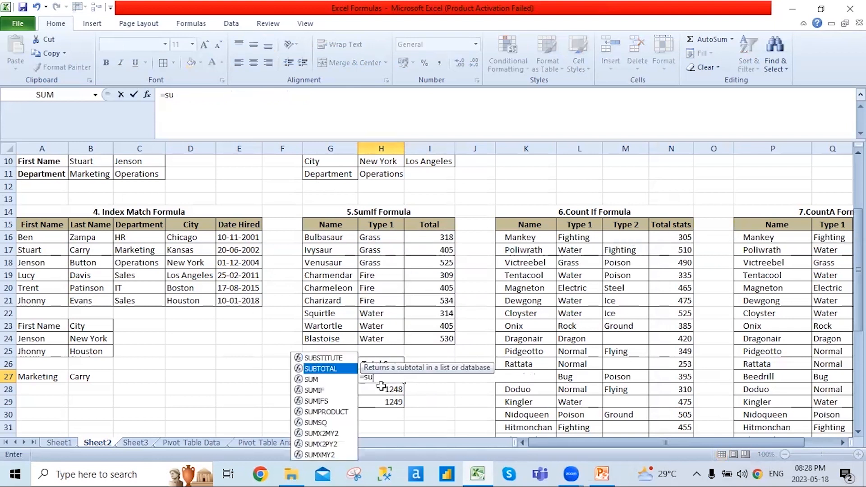
text(mi)
key(Tab)
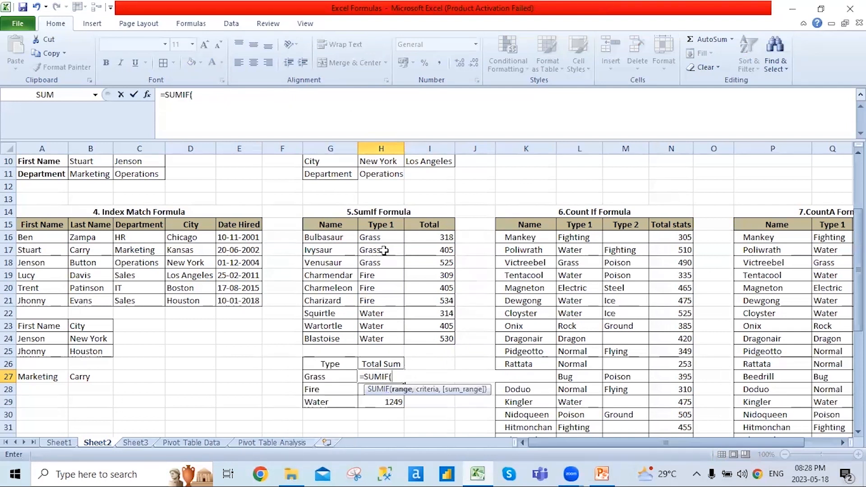
drag(389, 239, 384, 342)
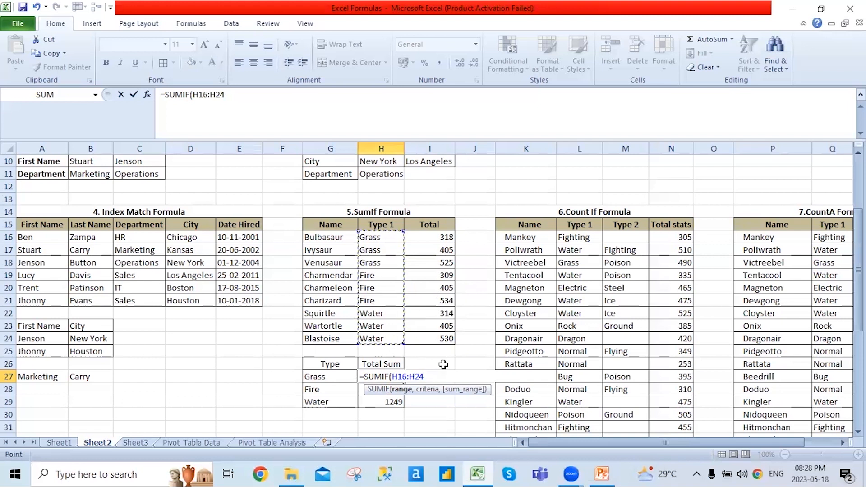
key(F4)
text(,)
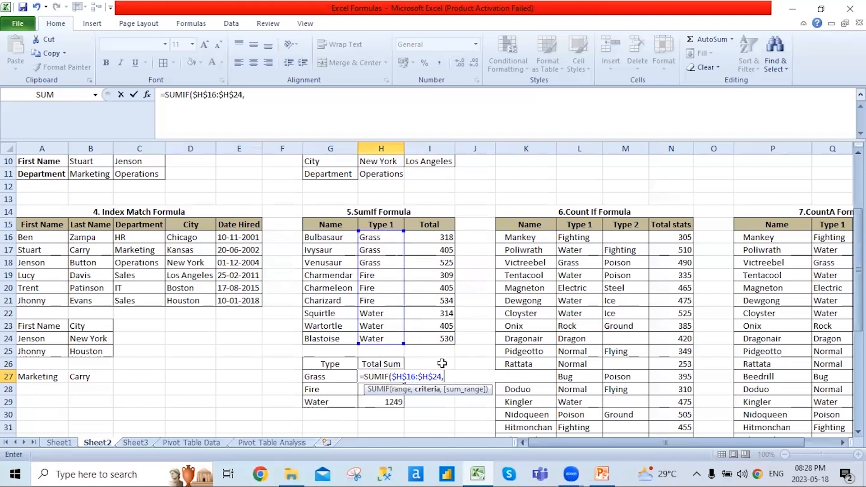
Complete the H27 SUMIF with criterion G27 and absolute sum range $I$16:$I$24, and commit it
click(331, 378)
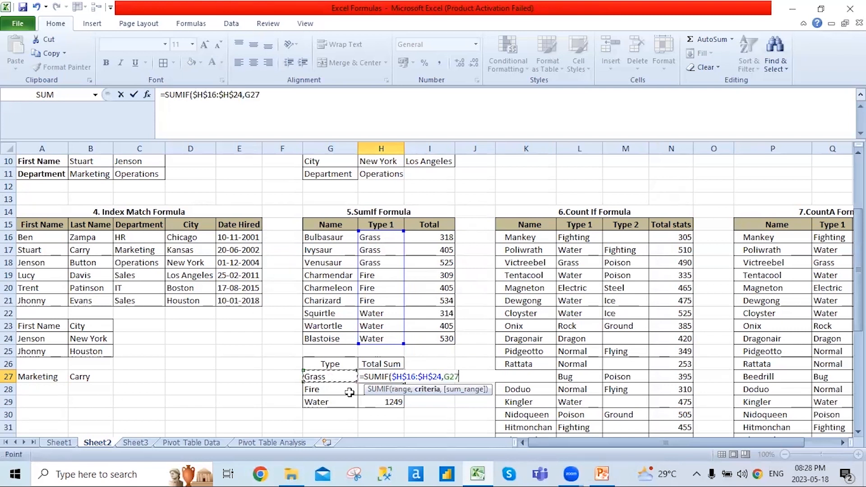
text(,)
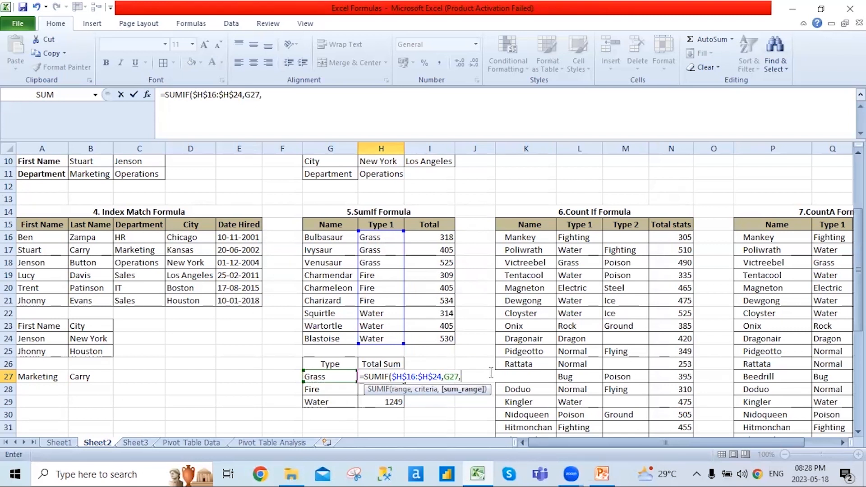
drag(431, 237, 426, 343)
key(F4)
text())
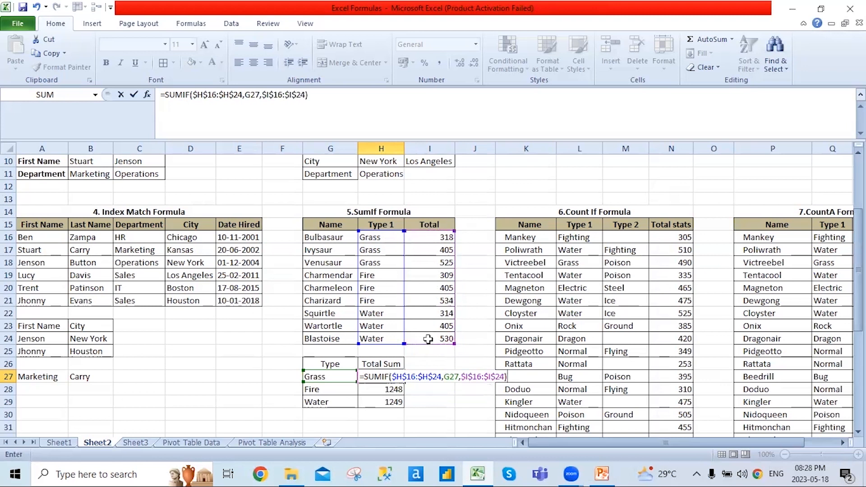
key(Return)
Select the Total Sum cells H27:H29 and inspect the Fire formula in H28
key(Up)
key(shift+Down)
key(shift+Down)
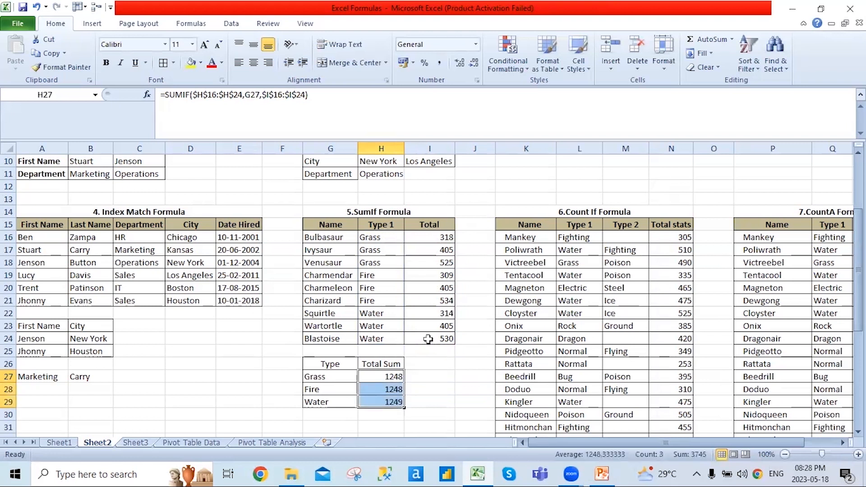
key(Down)
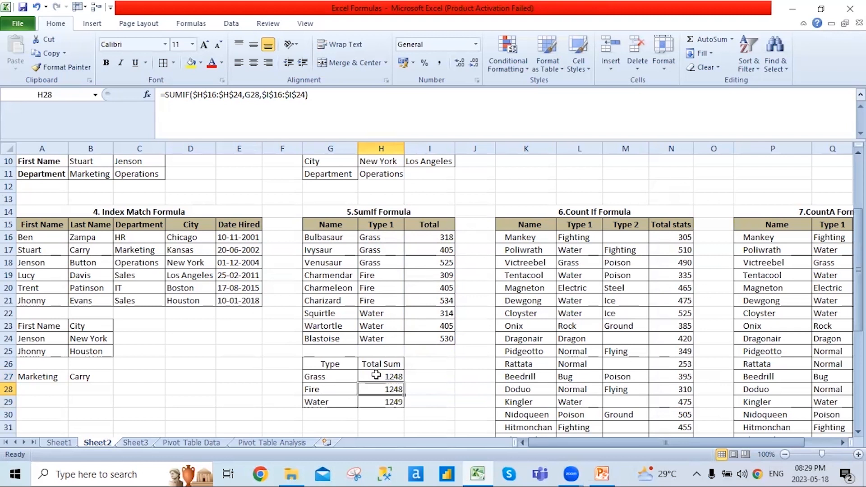
Check the Grass and Water sums against the status bar totals of cells I16:I18 and I22:I24
click(336, 376)
click(421, 236)
ctrl+click(429, 252)
ctrl+click(425, 266)
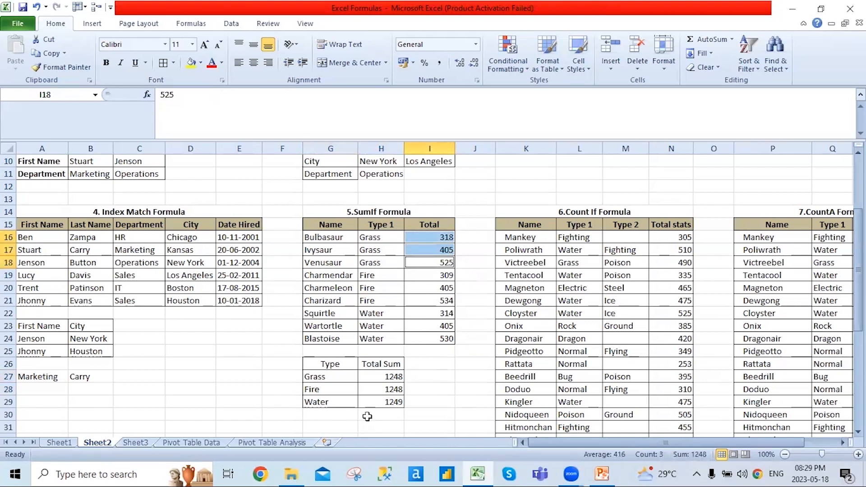
click(355, 405)
click(383, 402)
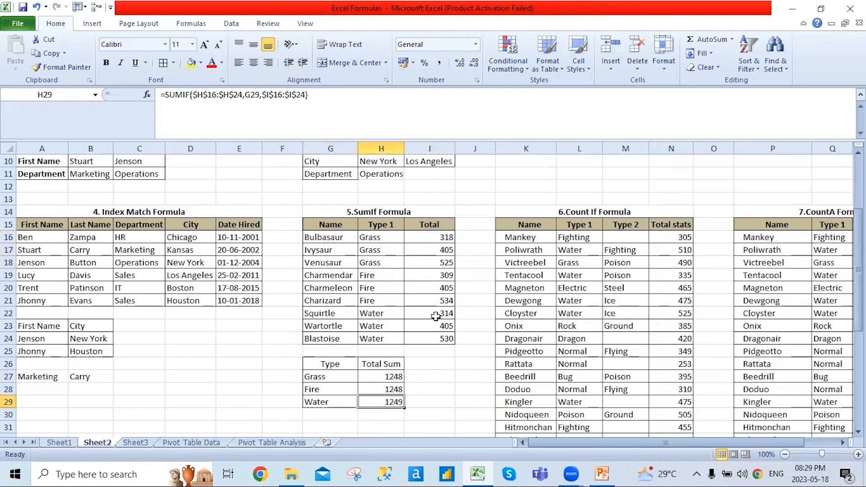
drag(436, 317, 440, 339)
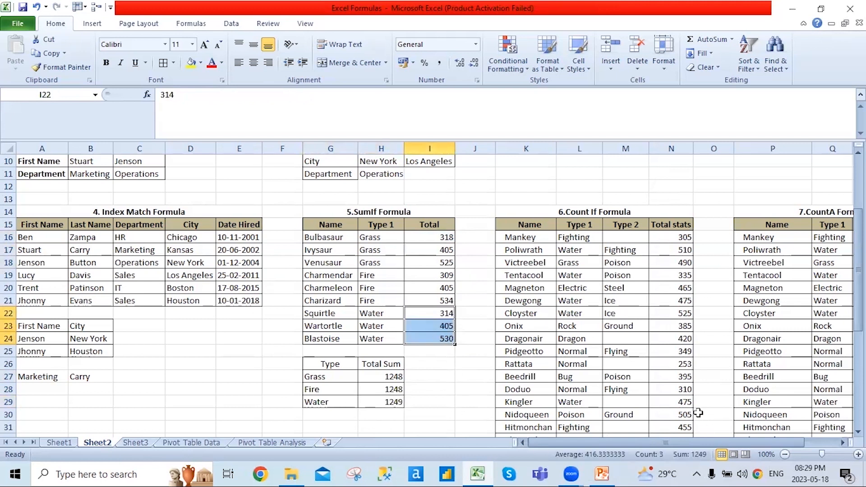
scroll(697, 406, down, 1)
scroll(708, 329, down, 2)
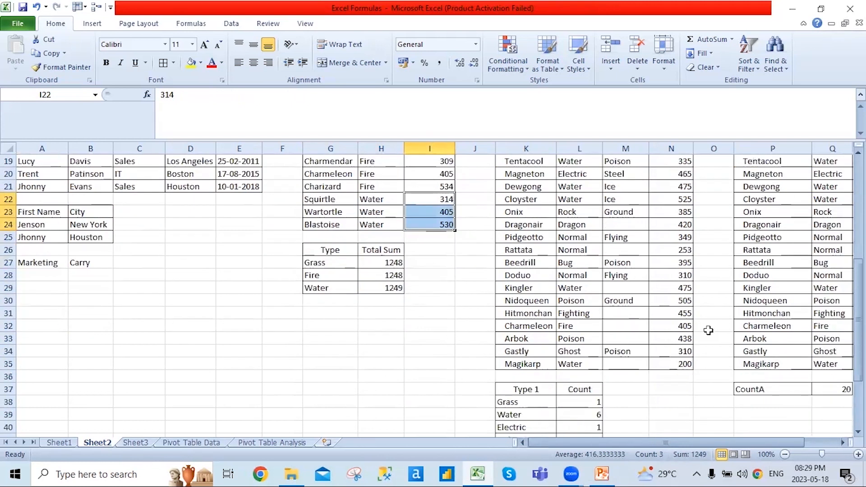
scroll(709, 331, up, 3)
scroll(709, 331, down, 4)
scroll(708, 330, up, 3)
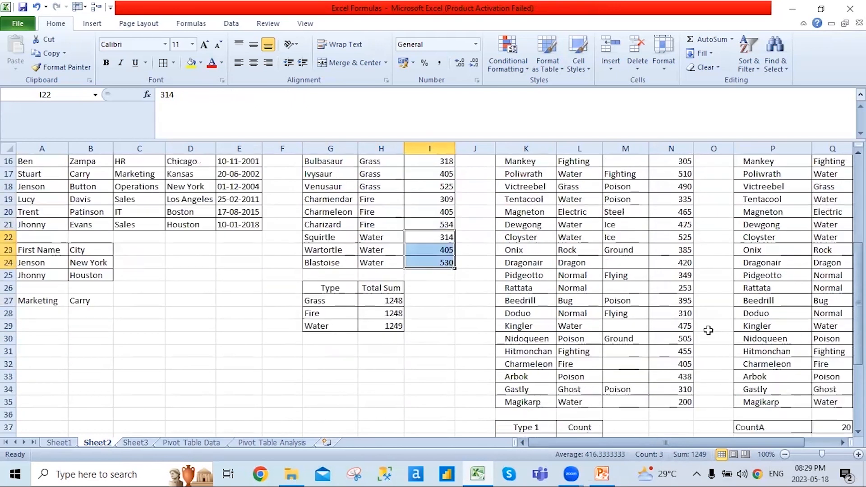
Start a SUMIFS formula in I27 with the Total values $I$16:$I$24 as its absolute sum range
click(421, 352)
click(418, 336)
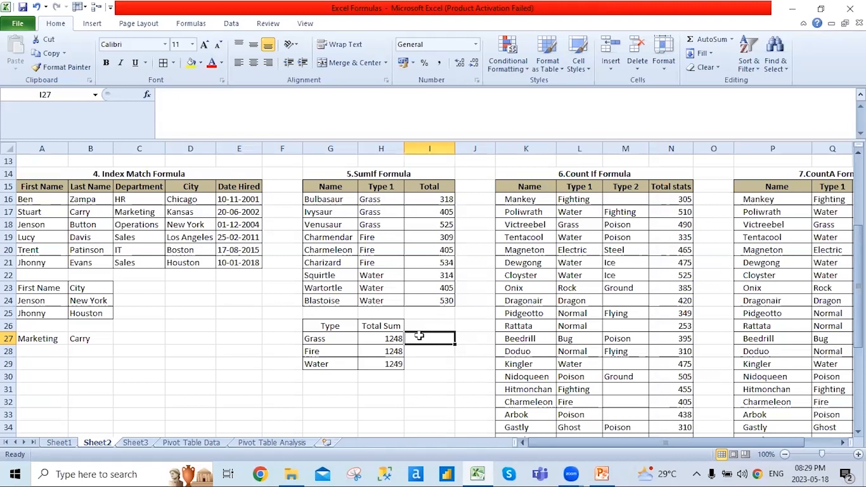
text(=su)
key(Down)
key(Down)
key(Down)
key(Down)
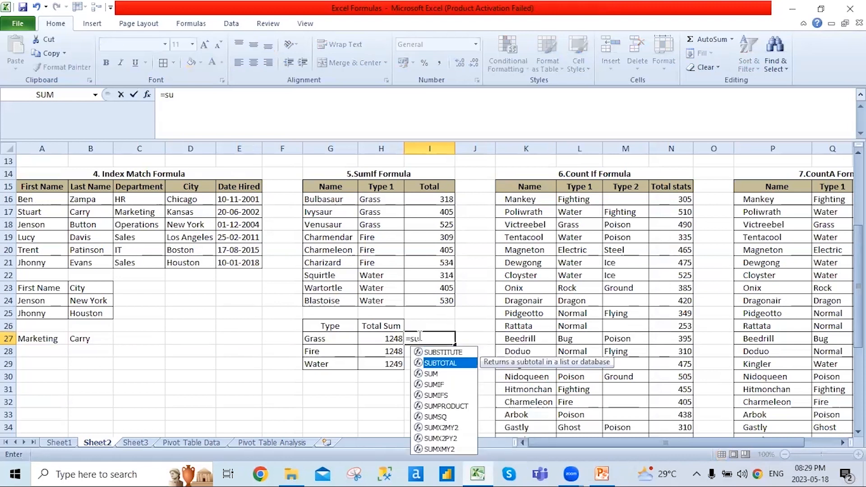
key(Tab)
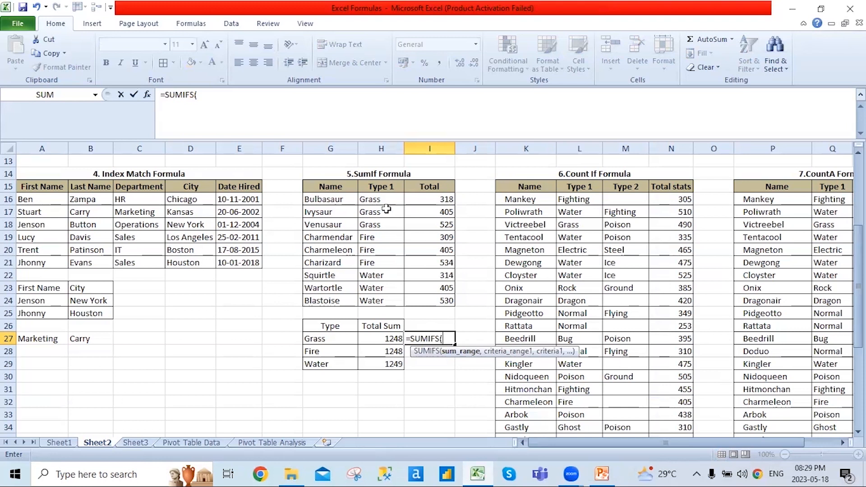
drag(415, 200, 415, 299)
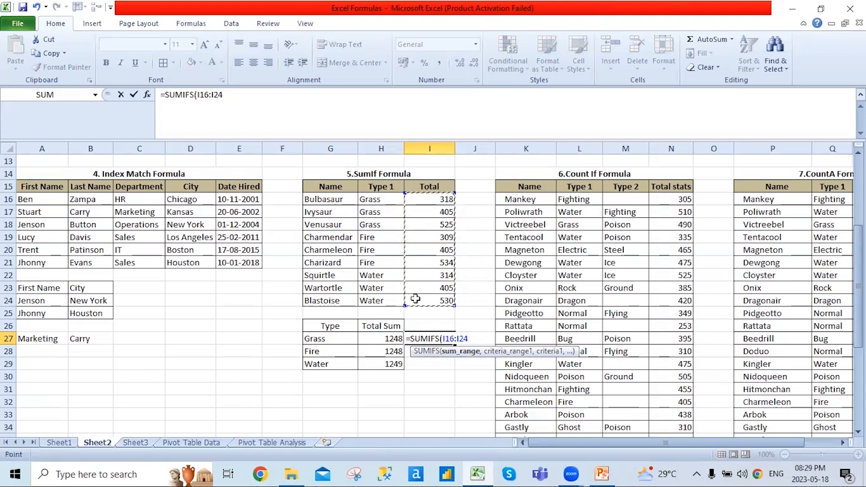
key(F4)
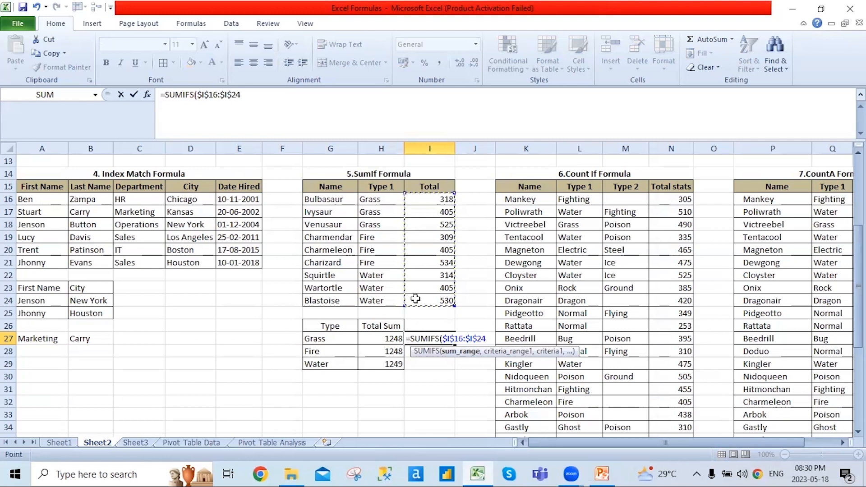
text(,)
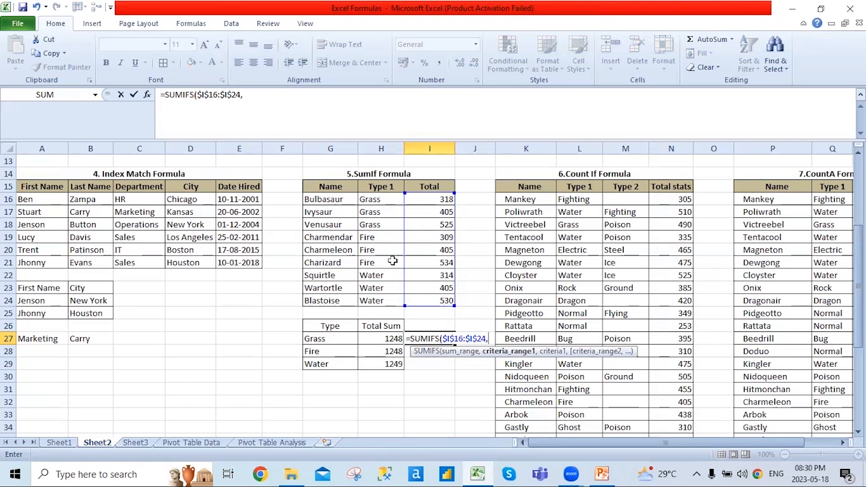
drag(336, 199, 336, 301)
key(F4)
text(,)
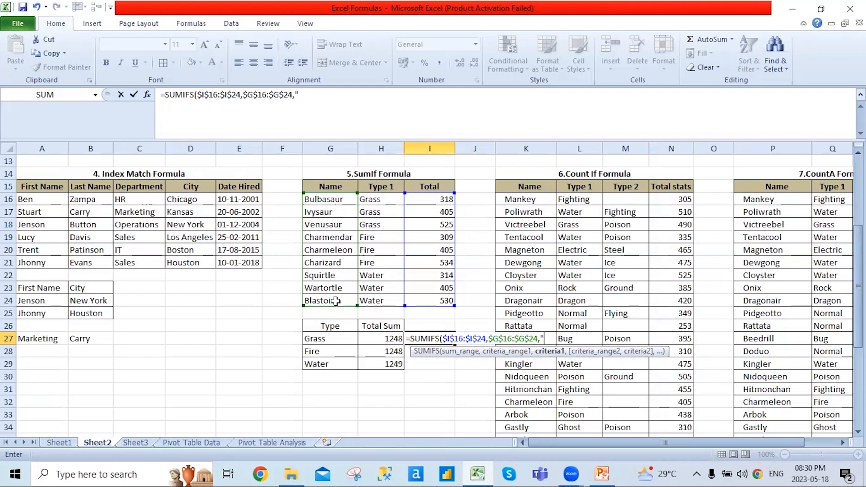
text("Charmeleon)
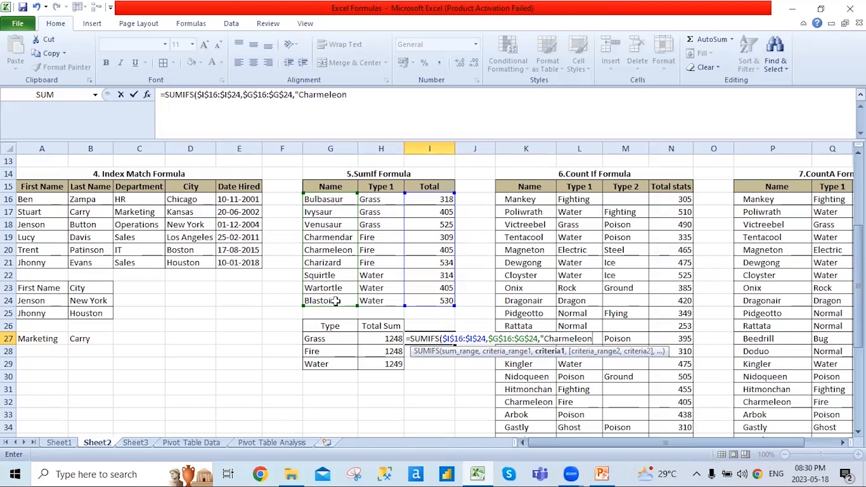
text(",)
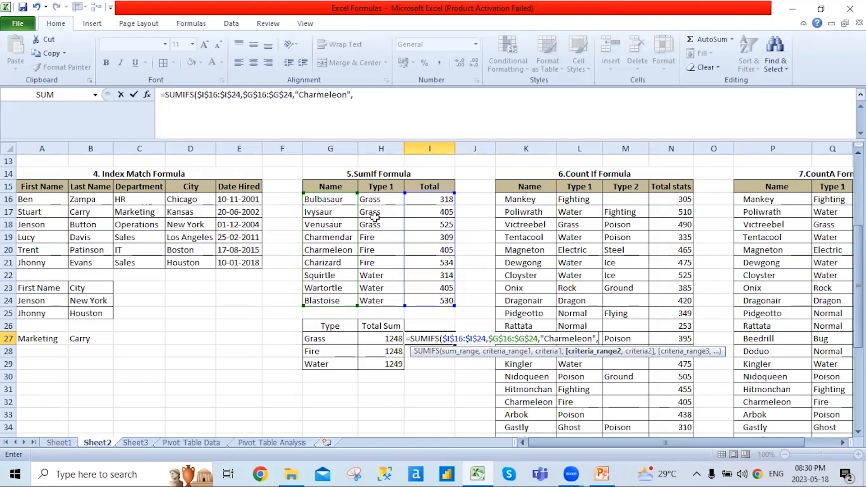
key(BackSpace)
key(BackSpace)
key(BackSpace)
key(BackSpace)
key(BackSpace)
key(BackSpace)
key(BackSpace)
key(BackSpace)
key(BackSpace)
key(BackSpace)
key(BackSpace)
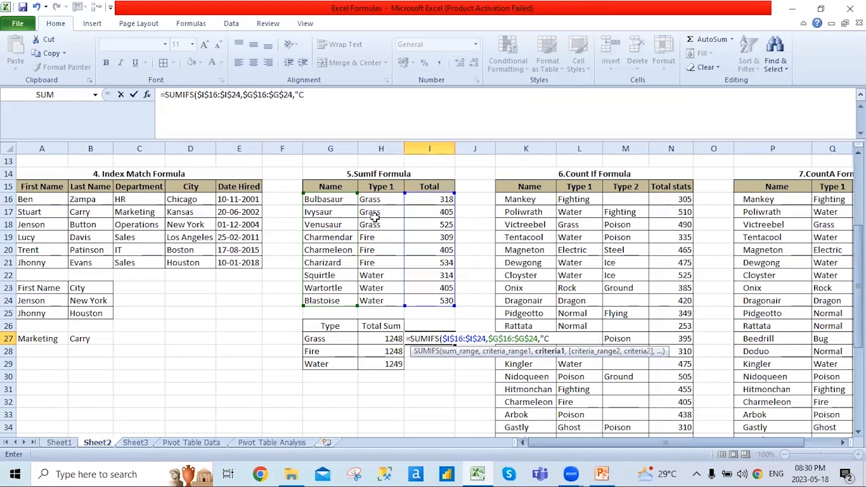
key(BackSpace)
text(Fire)
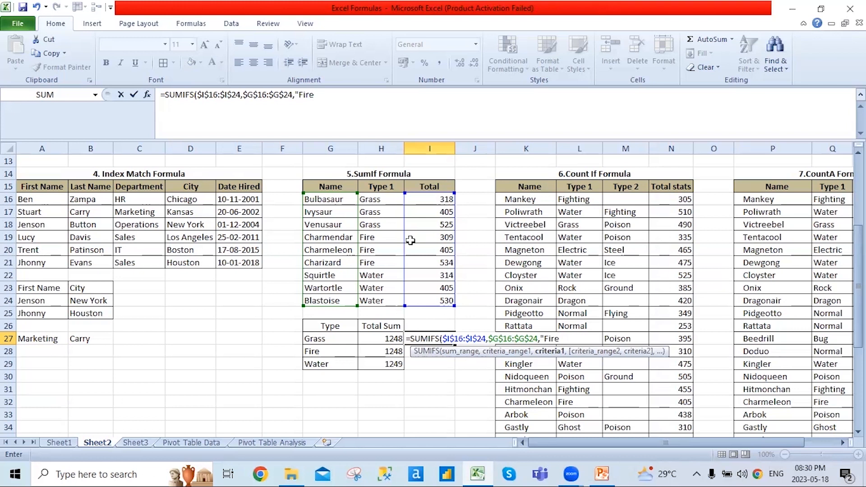
text(",)
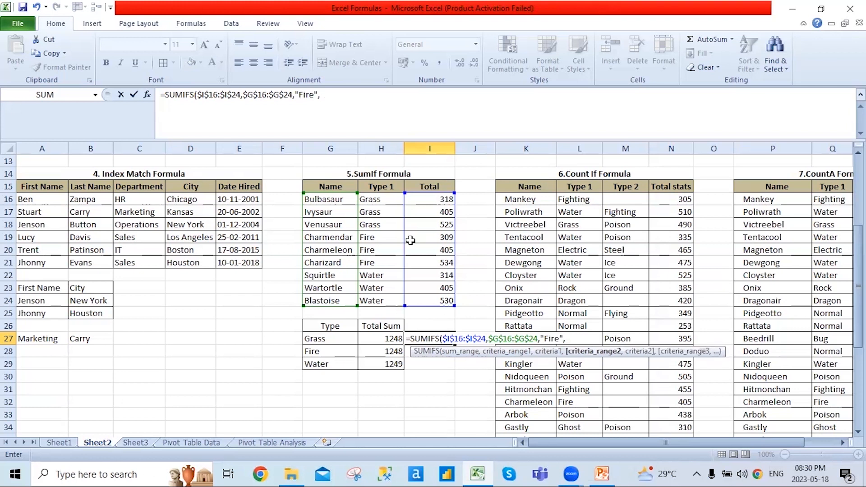
drag(308, 198, 309, 302)
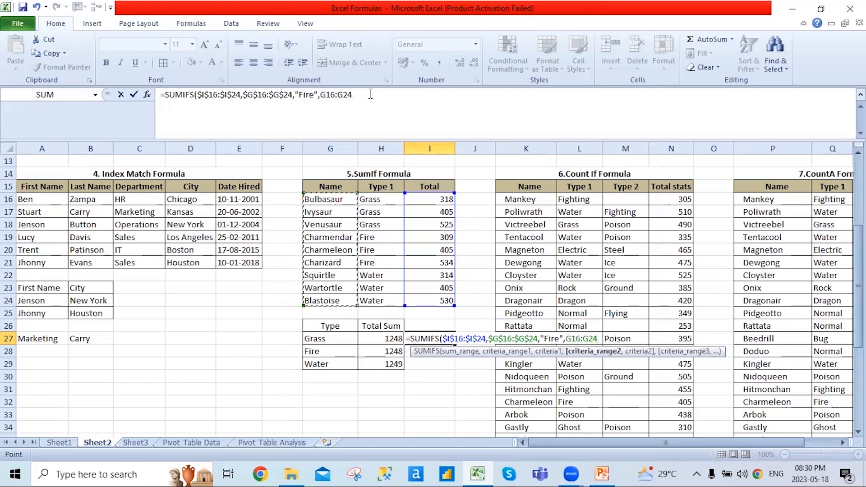
Clear the formula in I27 and restart it as SUMIFS with the absolute sum range $I$16:$I$24
drag(371, 94, 209, 82)
key(BackSpace)
text(=)
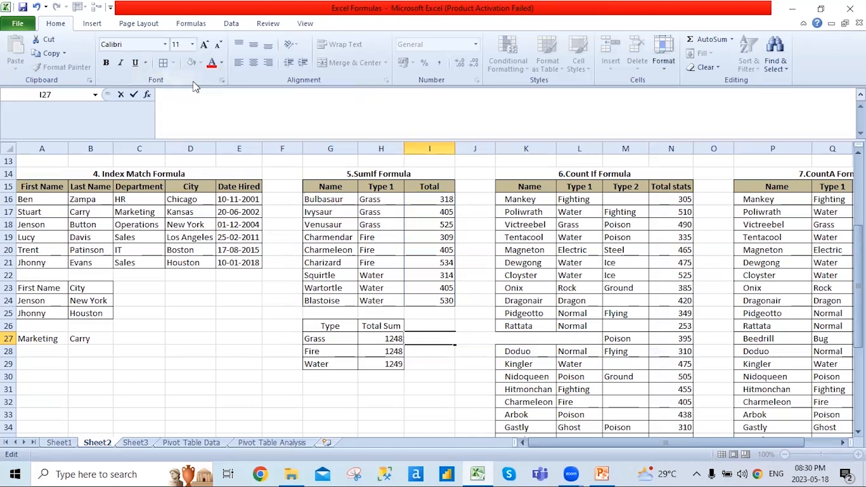
text(su)
key(Down)
key(Down)
key(Down)
key(Down)
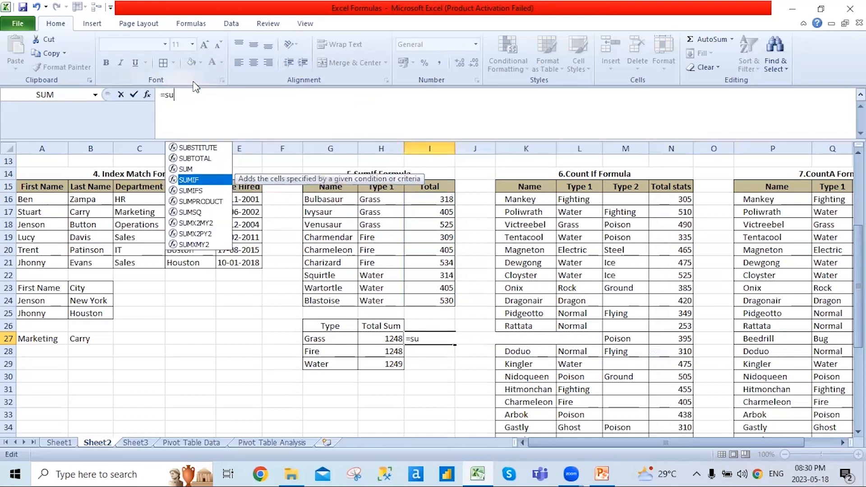
key(Tab)
drag(421, 198, 420, 296)
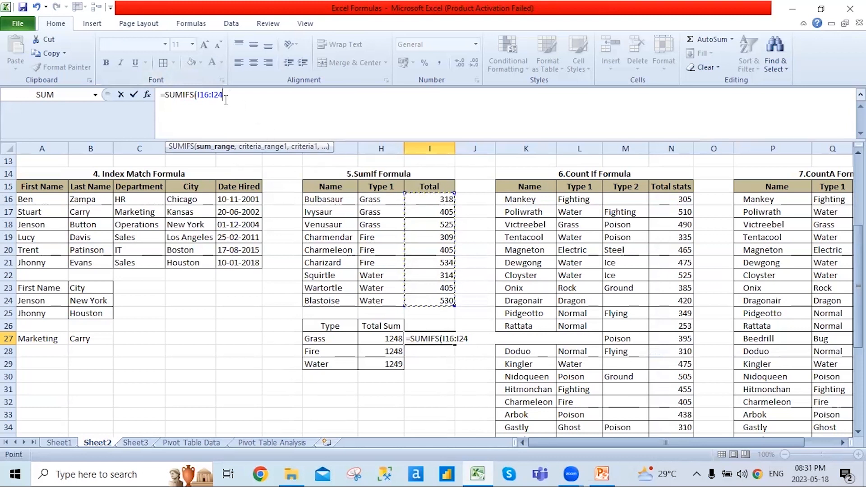
key(F4)
text(,)
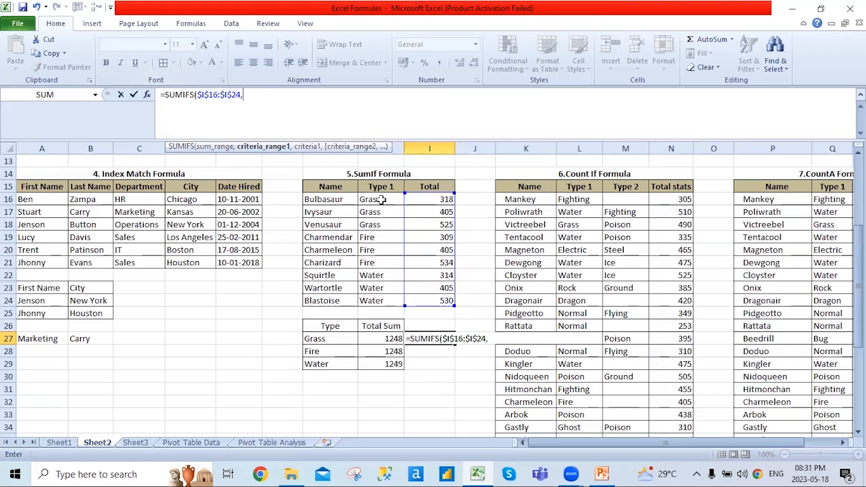
Add the Type 1 column $H$16:$H$24 as the first criteria range with the criterion "Fire"
drag(381, 199, 382, 301)
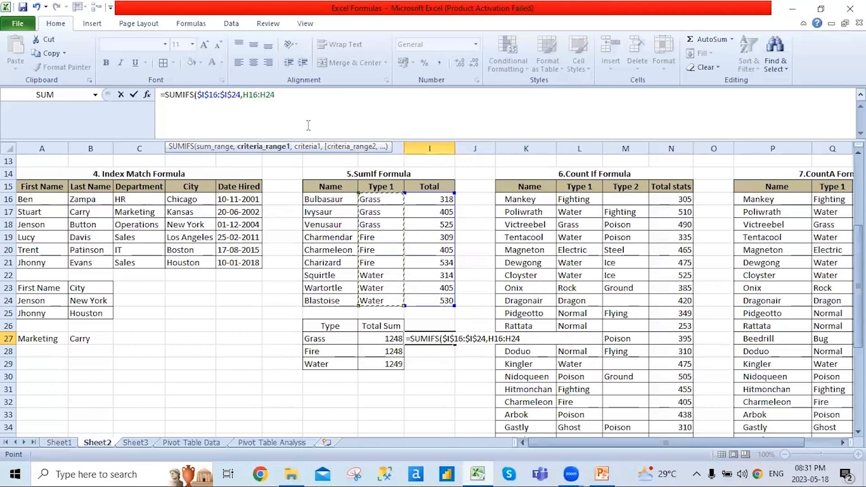
key(F4)
text(,"Fi)
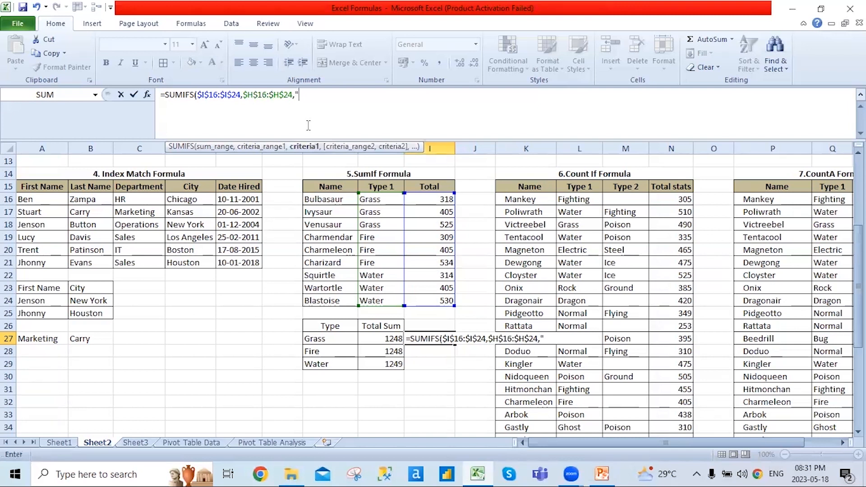
text(",)
Add the Name column $G$16:$G$24 as the second criteria range with the criterion "Charmendar", and commit the SUMIFS formula
drag(325, 199, 323, 303)
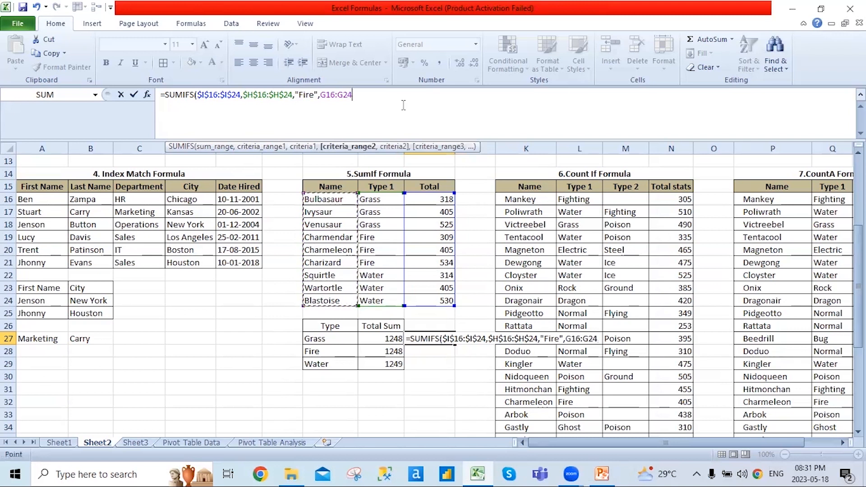
key(F4)
text(,")
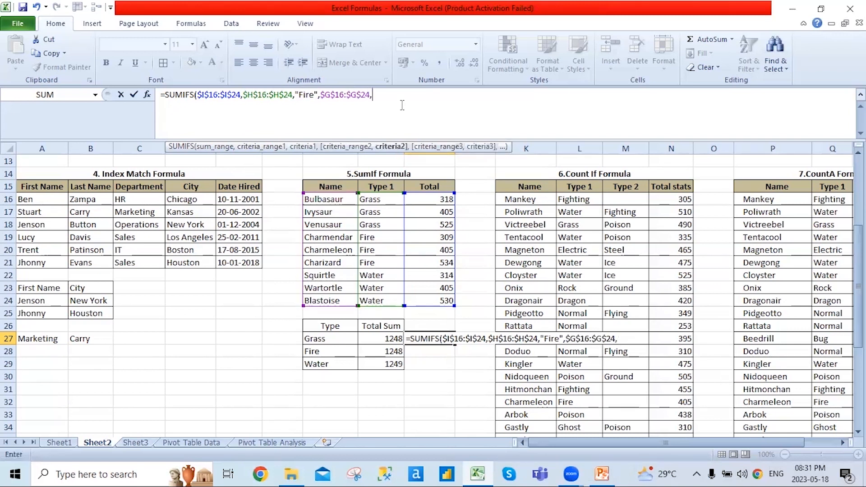
text(charme)
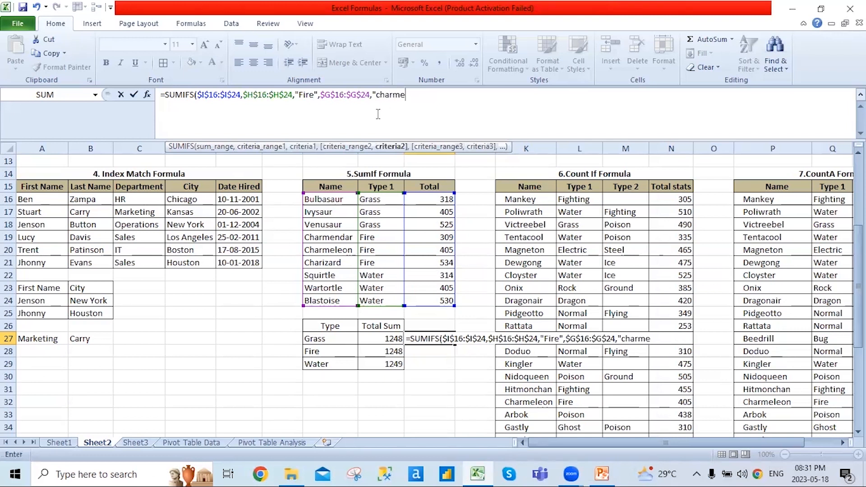
key(BackSpace)
key(BackSpace)
key(BackSpace)
key(BackSpace)
key(BackSpace)
key(BackSpace)
text(C)
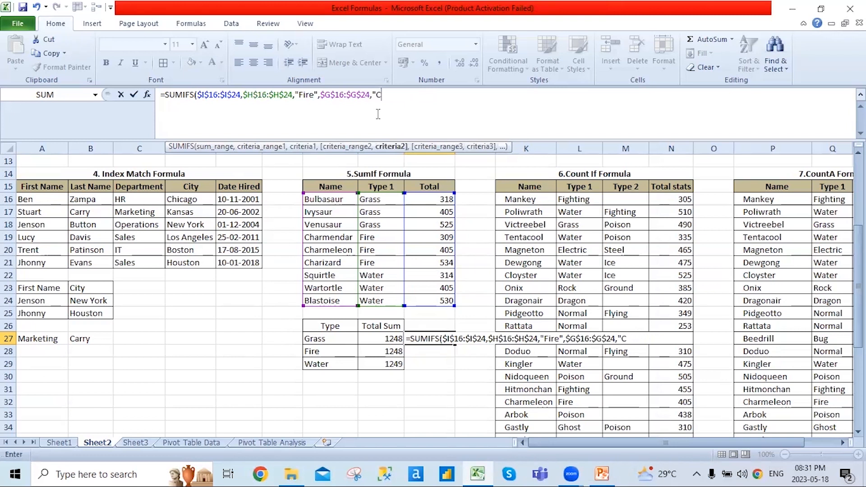
text(harmendor)
key(BackSpace)
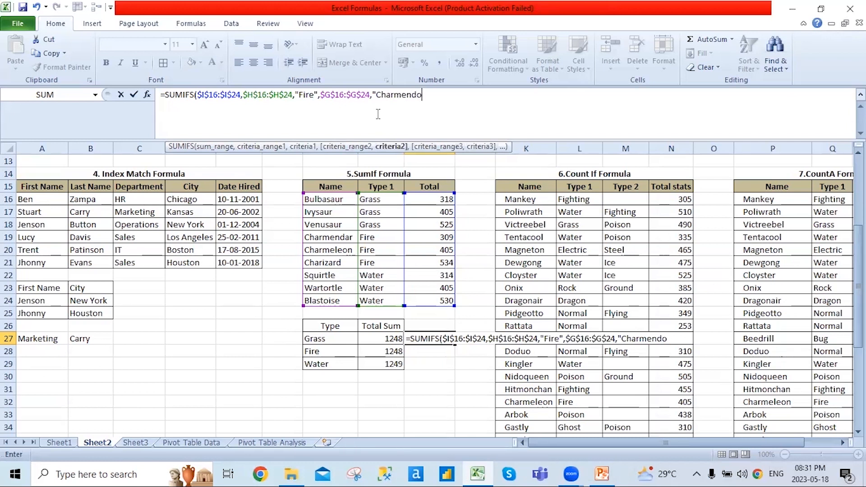
key(BackSpace)
text(ar)
text("))
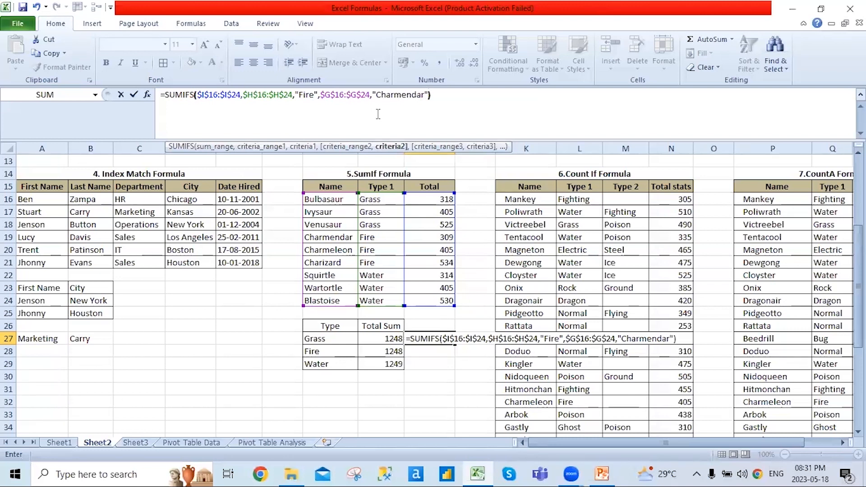
key(Return)
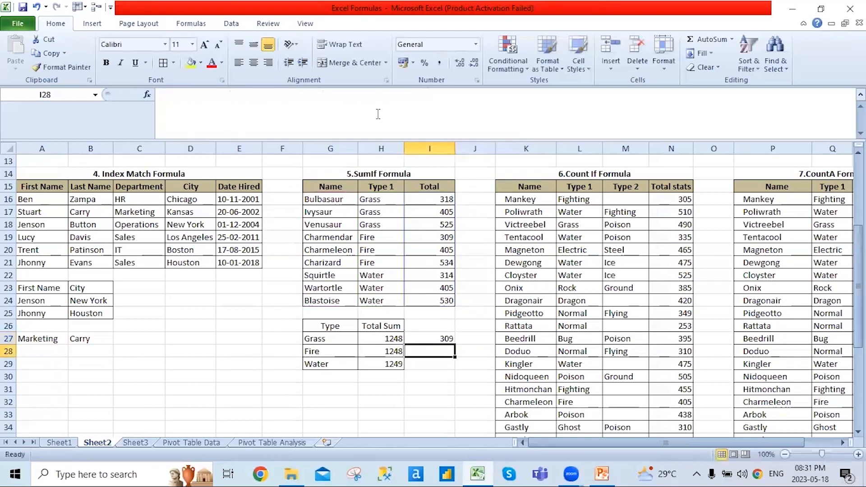
Review the SUMIFS formula in I27 and compare its result with Charmendar's total in I19
key(Up)
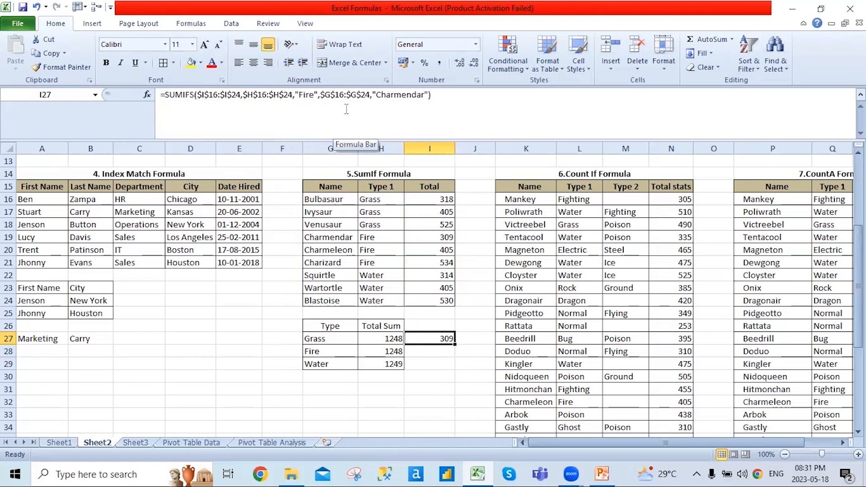
scroll(415, 301, up, 1)
click(434, 276)
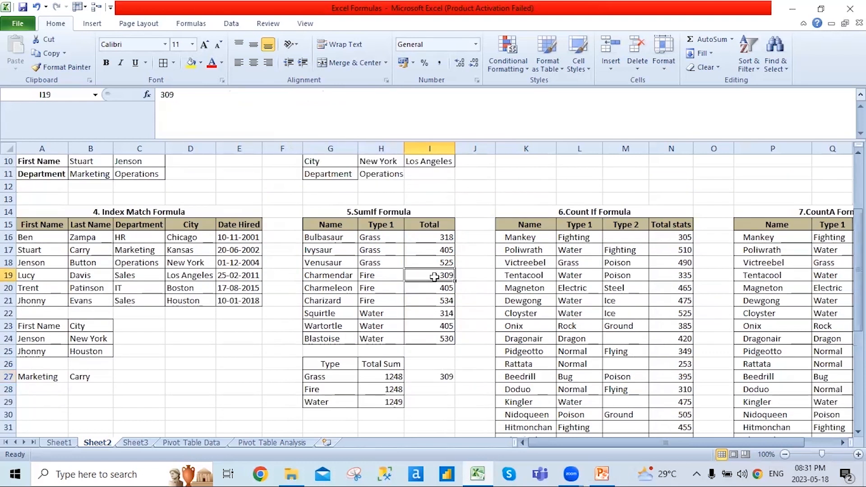
scroll(434, 277, down, 1)
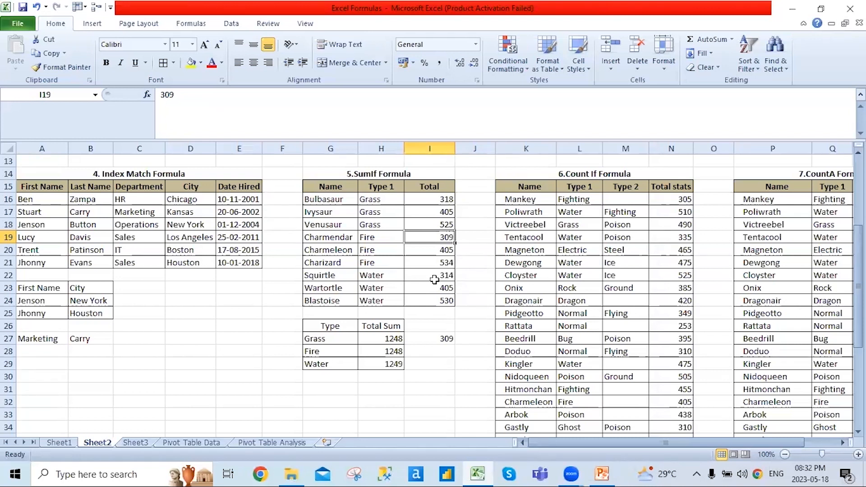
Examine the Count If section's source table and the existing COUNTIF formula for Grass in L38
scroll(677, 352, down, 2)
scroll(655, 406, up, 2)
drag(645, 444, 678, 445)
scroll(615, 368, down, 2)
scroll(583, 338, up, 2)
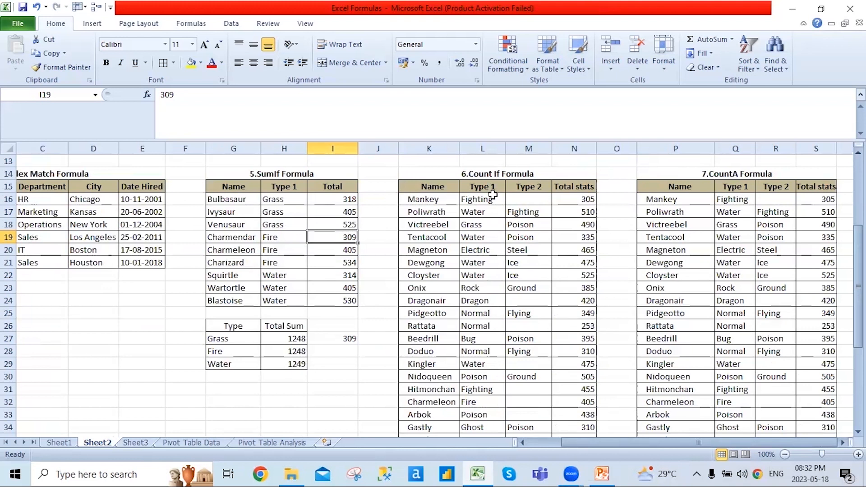
scroll(523, 321, down, 2)
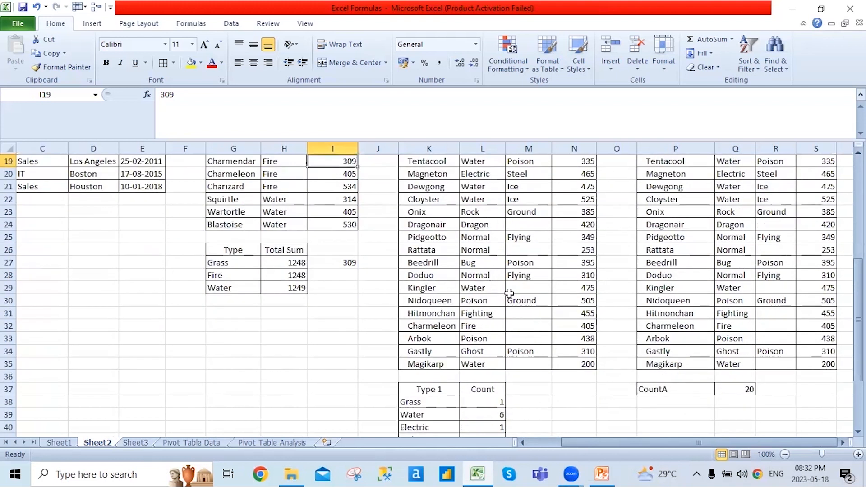
scroll(526, 344, down, 1)
scroll(479, 412, down, 3)
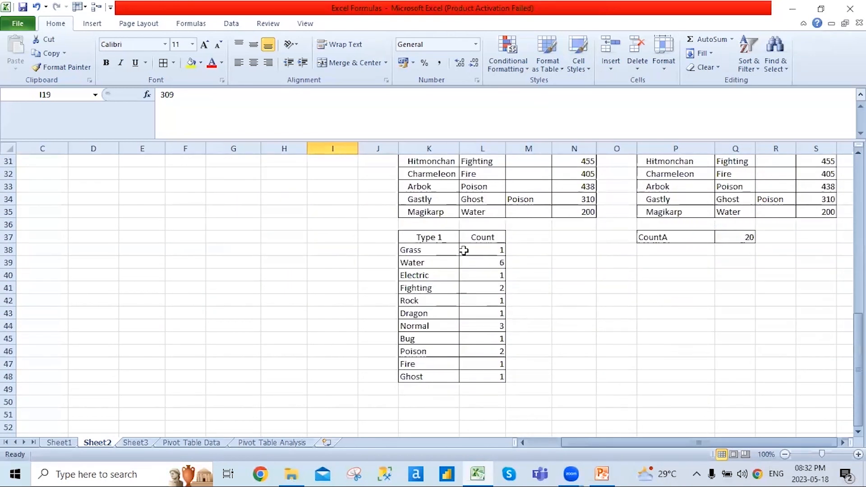
click(443, 253)
click(491, 248)
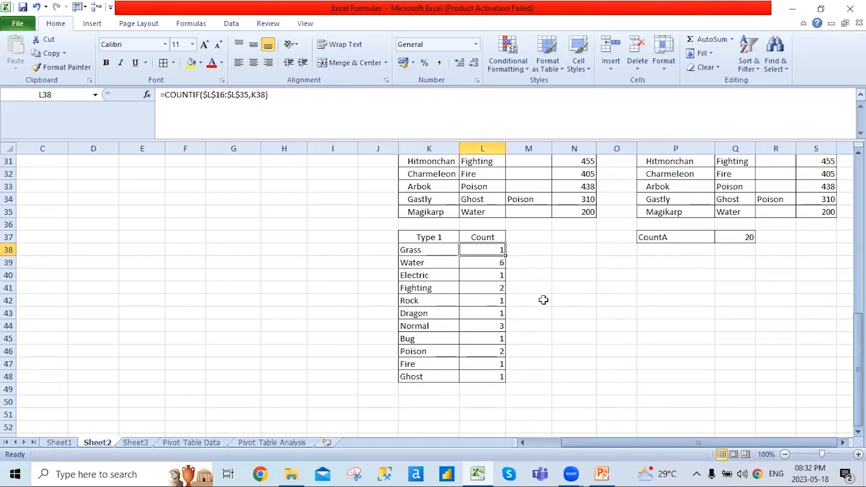
scroll(539, 300, up, 7)
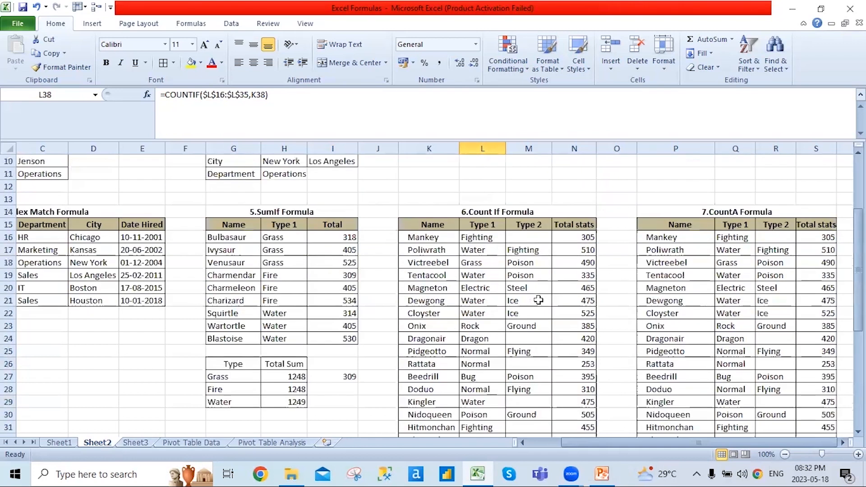
scroll(539, 300, down, 7)
click(525, 252)
Start a new COUNTIF formula in L38, the count cell for Grass
click(492, 250)
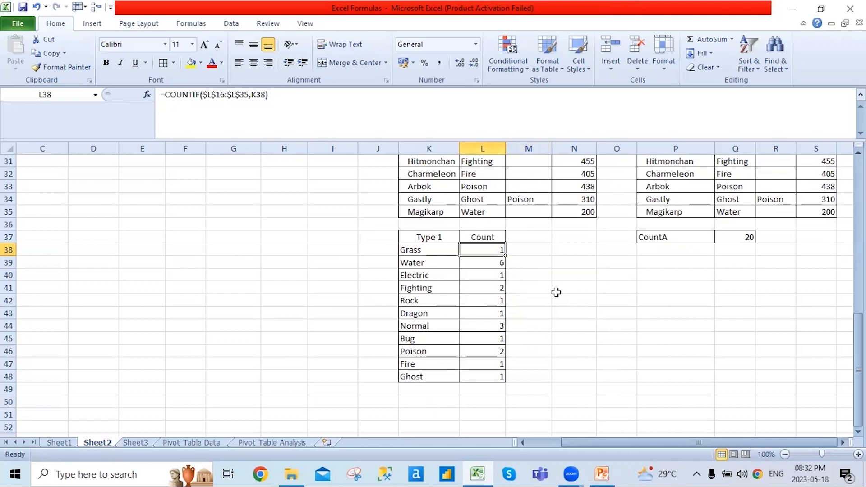
text(=)
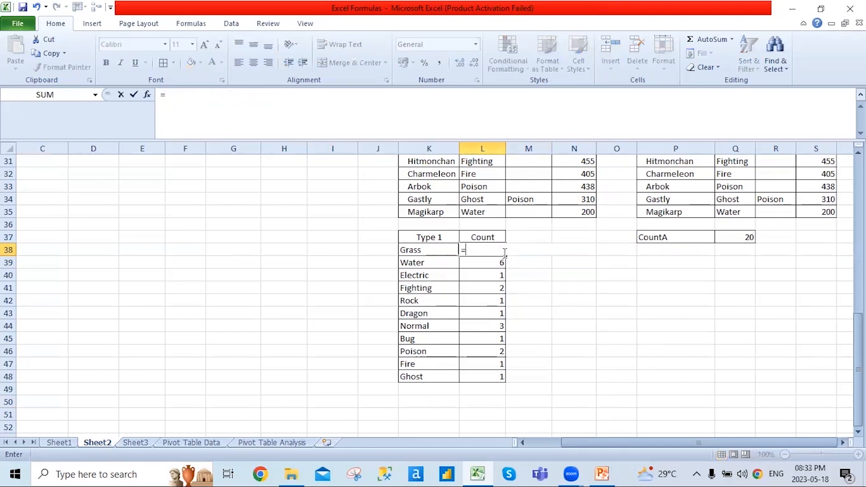
text(cou)
key(Down)
key(Down)
key(Down)
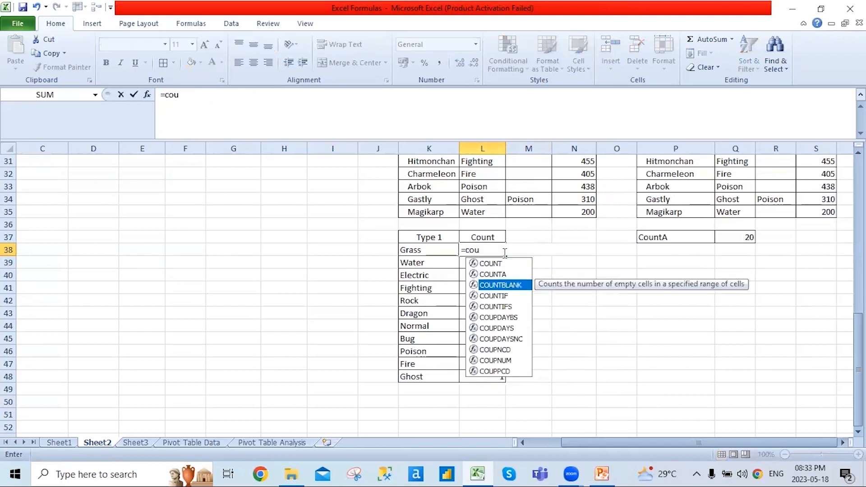
key(Tab)
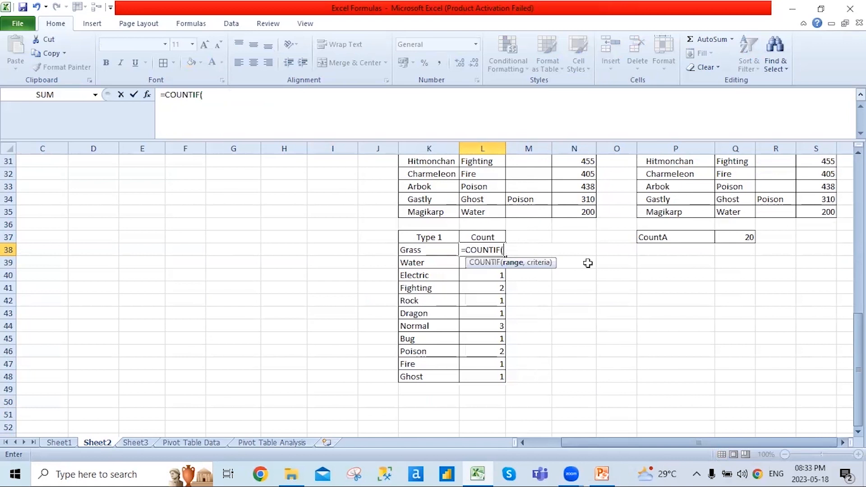
Supply the Type 1 column $L$16:$L$35 as the range and K38 as the criterion, and commit the COUNTIF formula
scroll(588, 263, up, 5)
scroll(588, 263, up, 1)
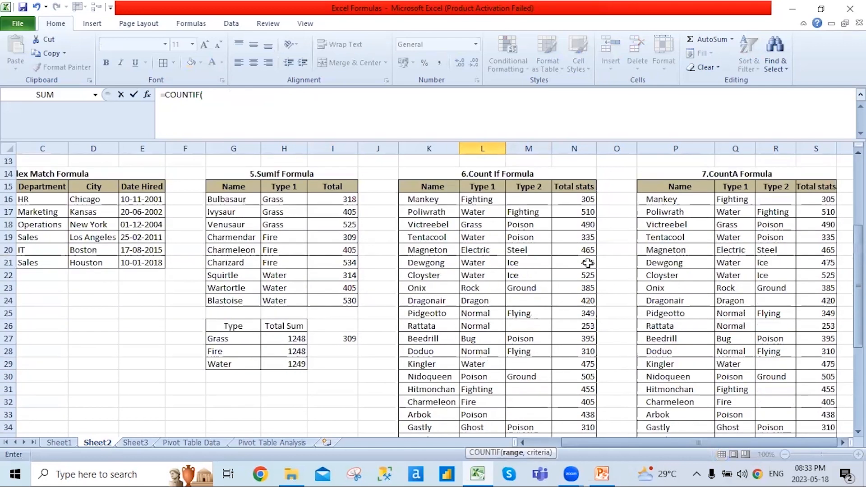
click(490, 200)
key(ctrl+shift+Down)
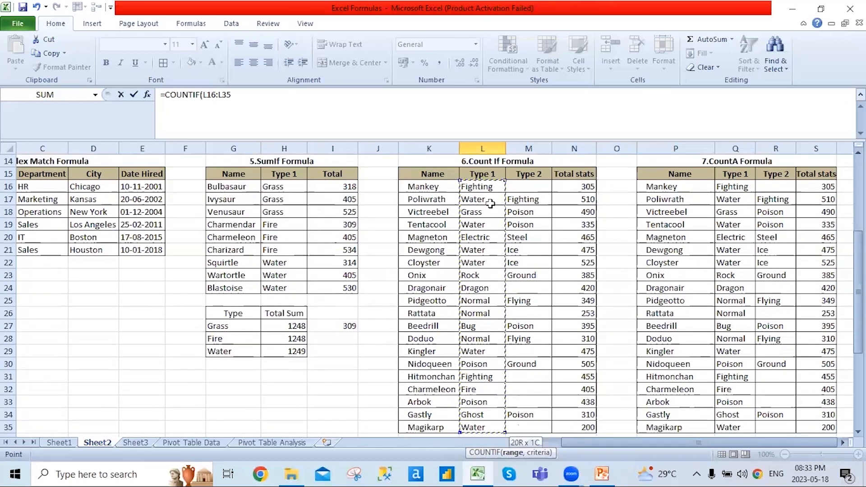
key(F4)
text(,)
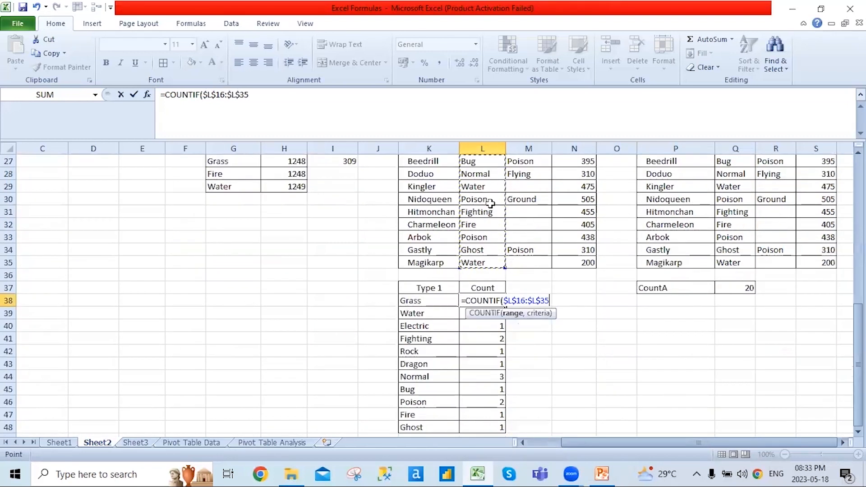
click(424, 302)
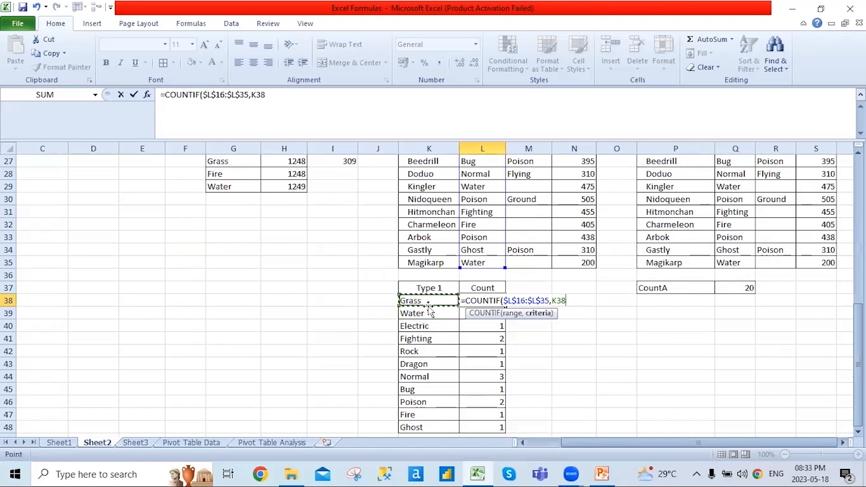
key(Return)
key(Up)
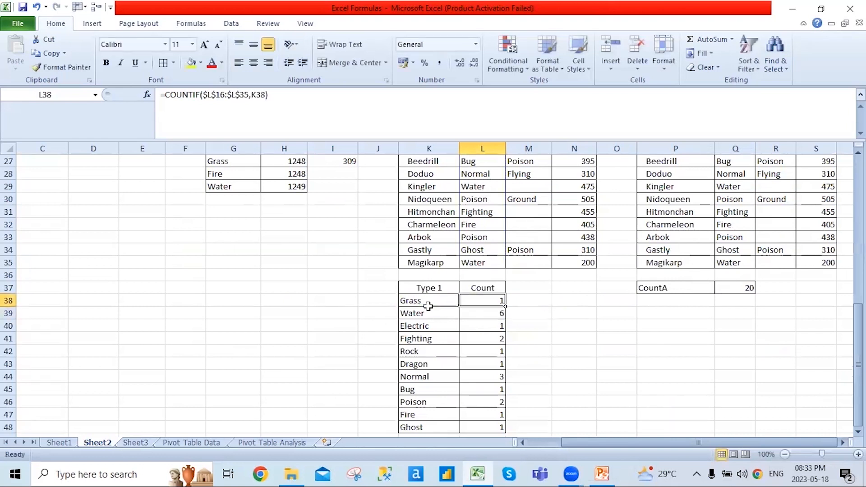
Start a COUNTIFS formula in M38, next to the Grass count
key(Right)
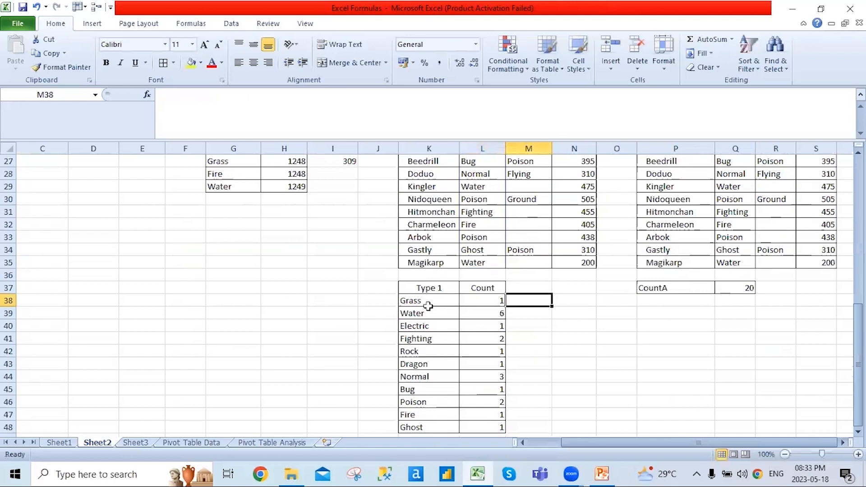
text(=co)
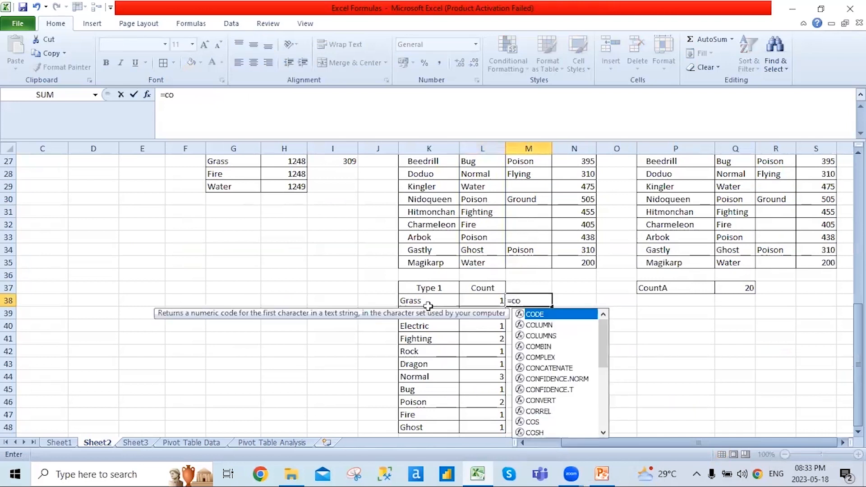
text(u)
key(Down)
key(Down)
key(Down)
key(Down)
key(Tab)
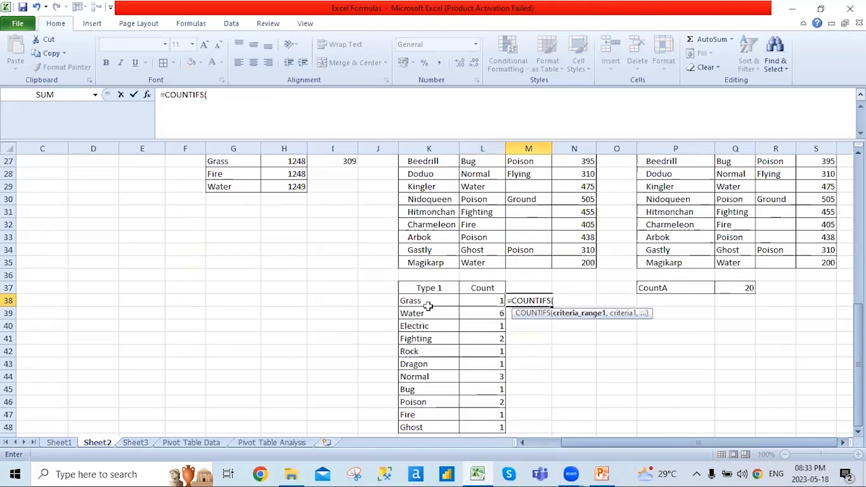
Add the Type 1 column $L$16:$L$35 as the first criteria range with the literal criterion "Grass"
scroll(428, 306, up, 4)
drag(493, 174, 476, 413)
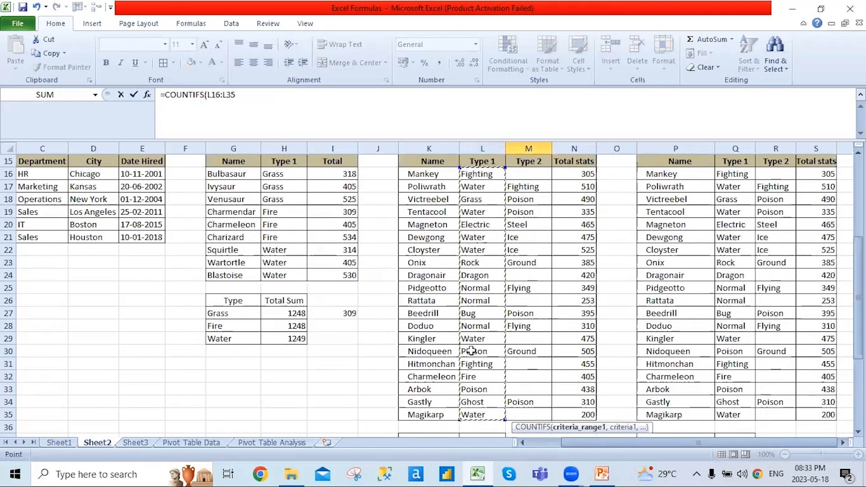
key(F4)
scroll(471, 351, down, 4)
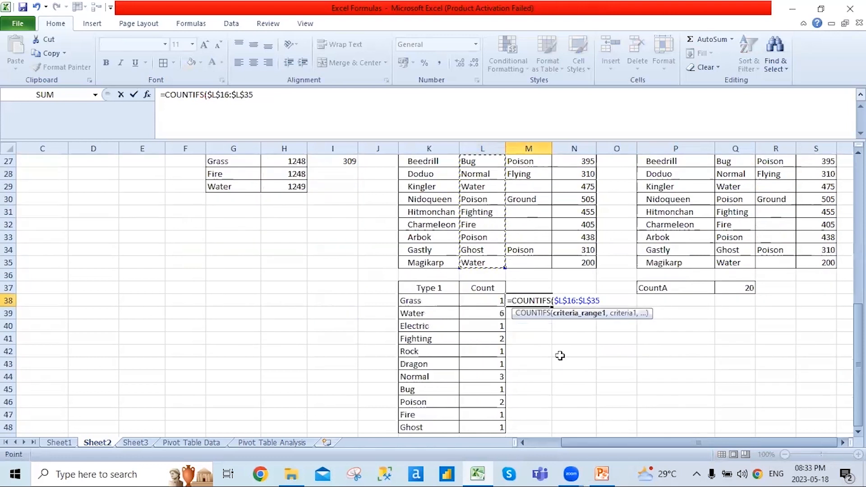
text(,)
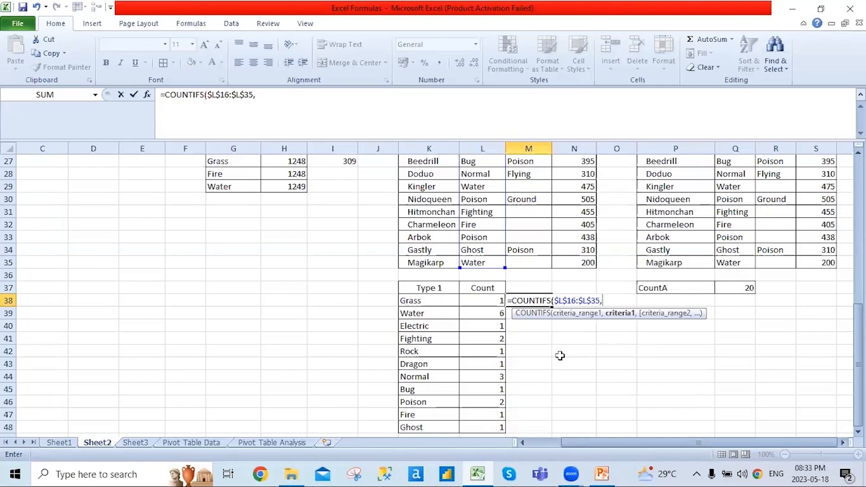
click(413, 302)
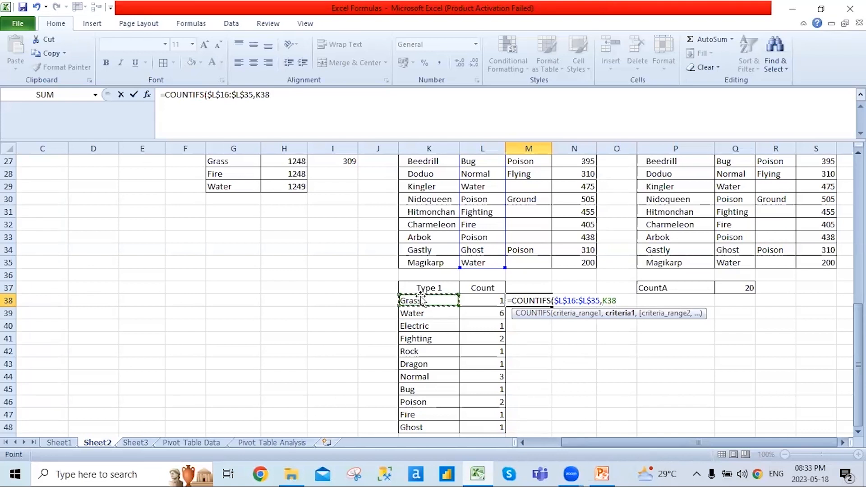
key(BackSpace)
key(BackSpace)
key(BackSpace)
text(")
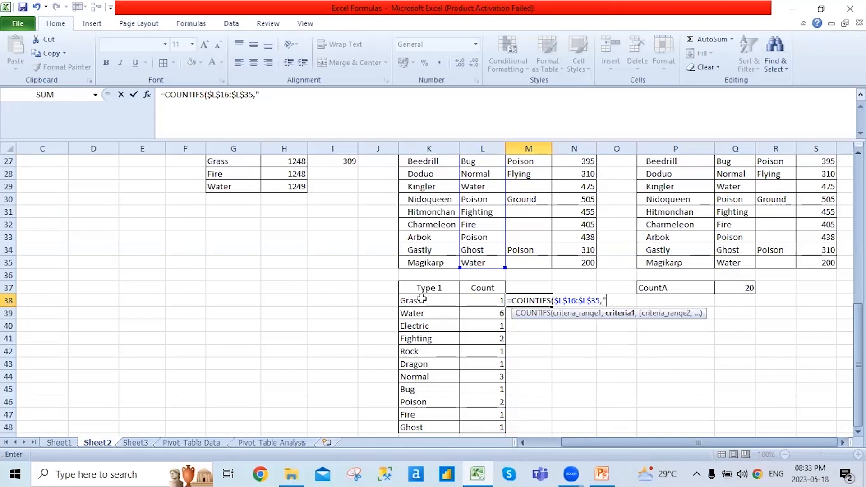
text(Grass",)
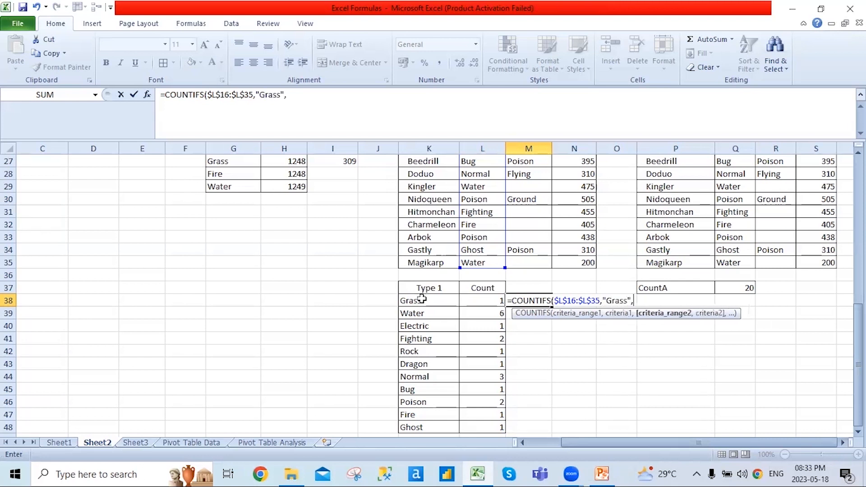
Add the Name column $K$16:$K$35 as the second criteria range, using absolute references
scroll(421, 299, up, 4)
drag(424, 174, 428, 411)
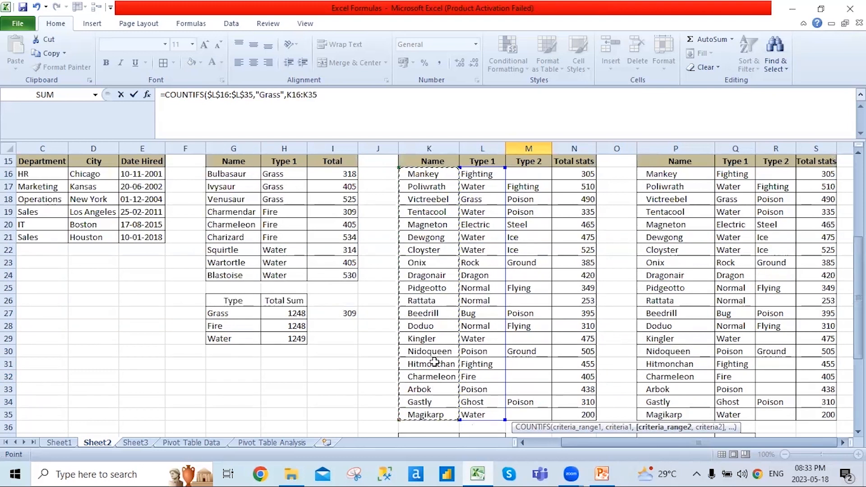
scroll(434, 361, down, 4)
key(F4)
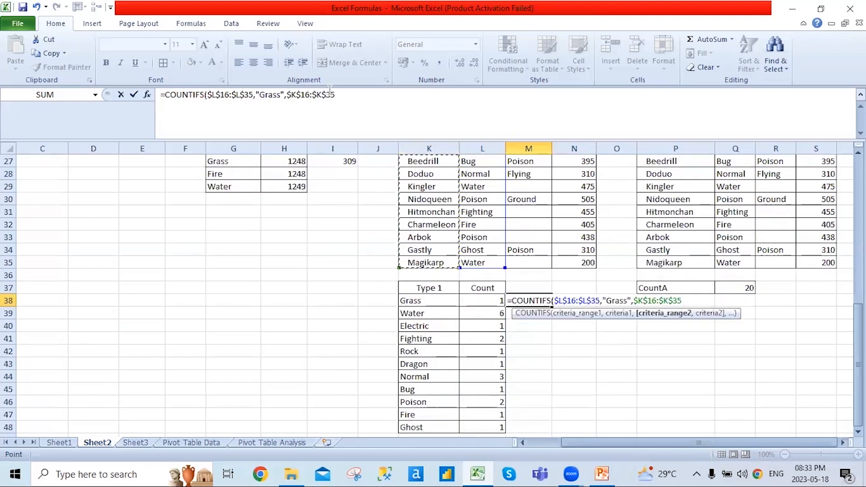
click(500, 116)
text(,)
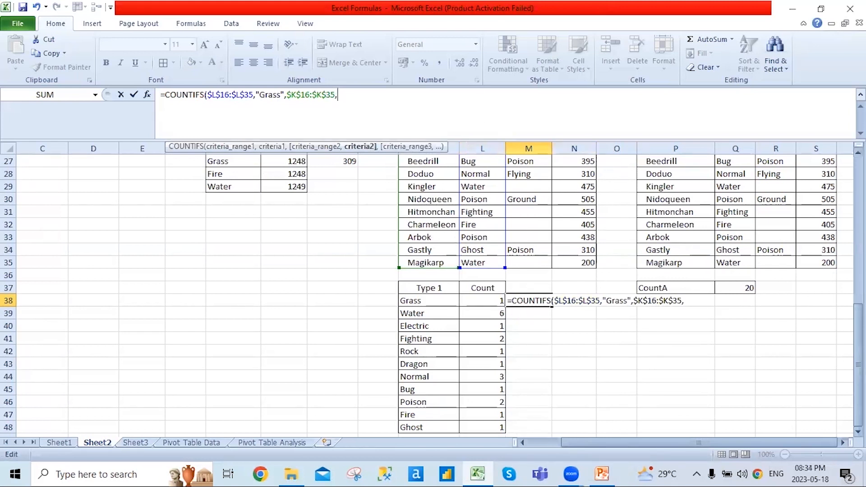
Change the first criterion of the COUNTIFS formula to "Normal"
drag(858, 420, 859, 376)
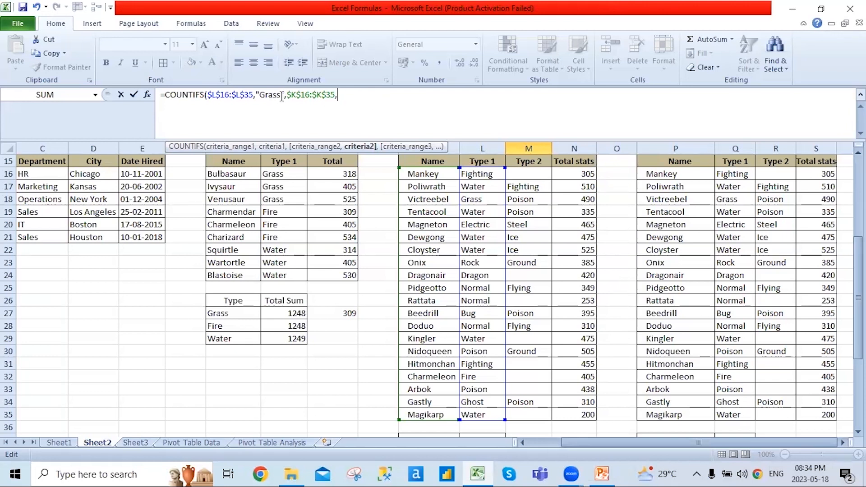
drag(280, 95, 259, 95)
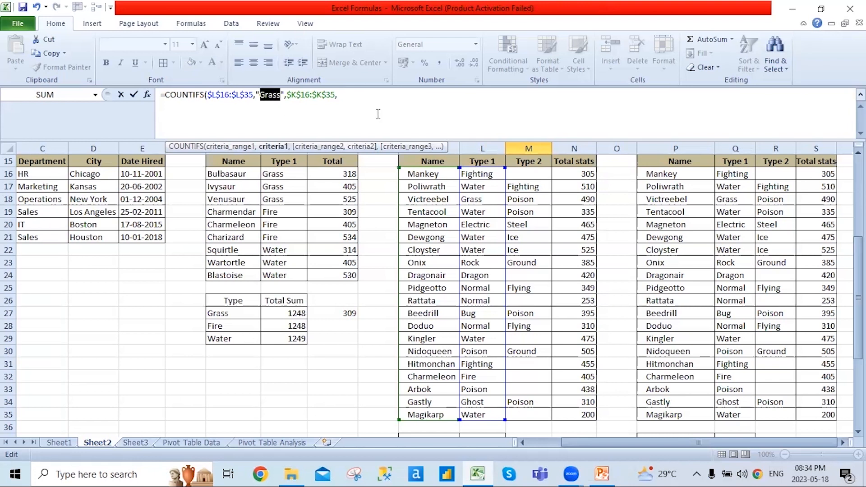
text(Nor)
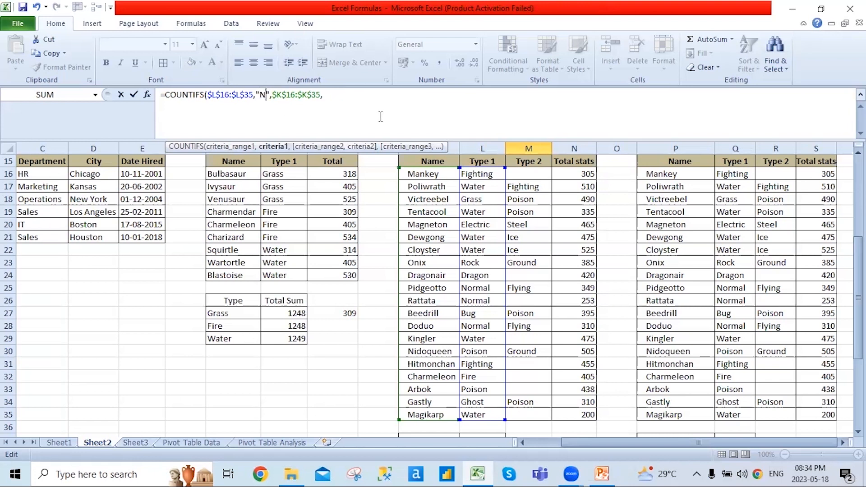
text(mal)
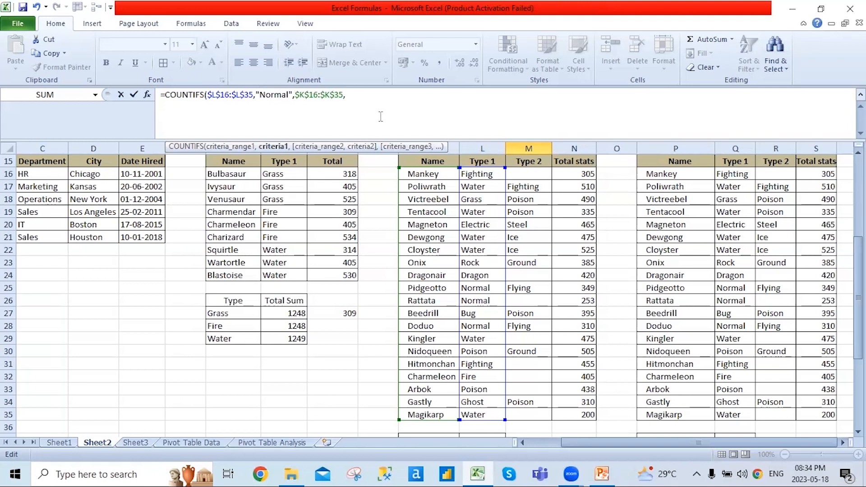
Enter "Rattata" as the second criterion and commit the COUNTIFS formula in M38
click(370, 93)
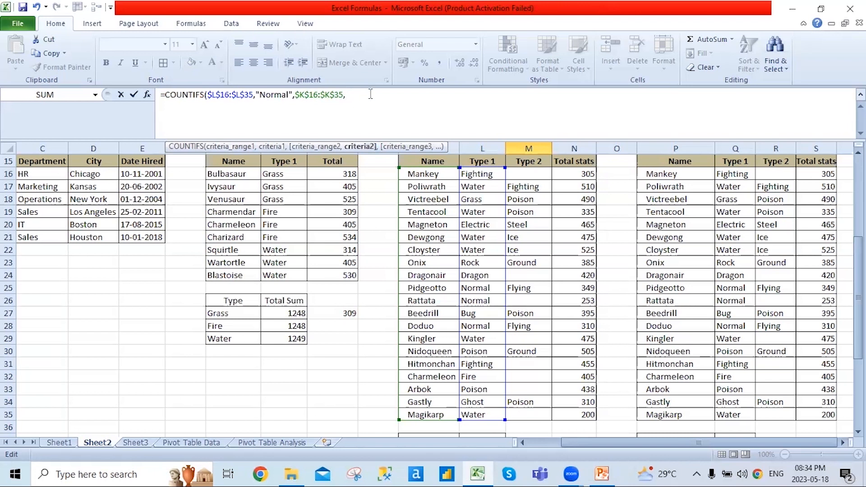
text("Rattata)
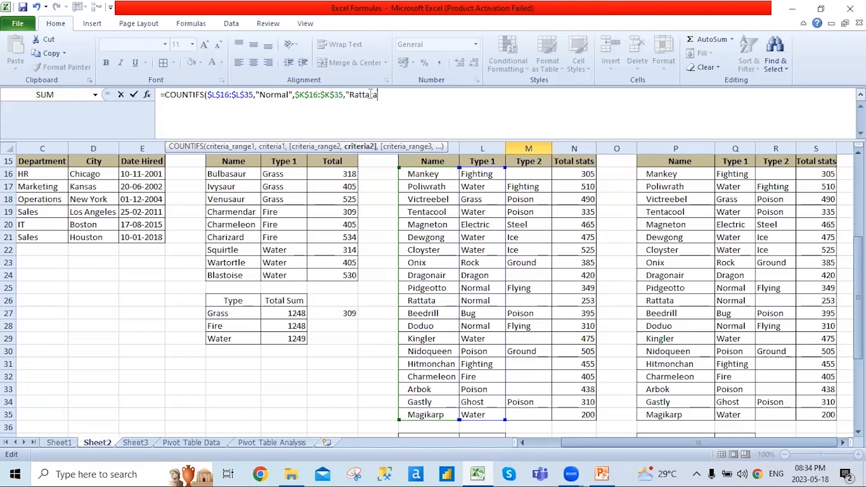
text("))
key(ctrl+Return)
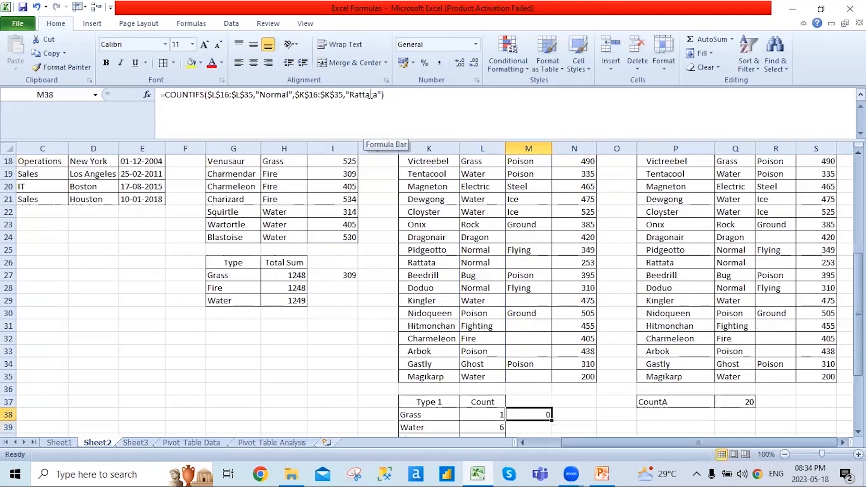
Compare the COUNTIFS formula and its result in M38 with the Rattata and Normal entries in the Count If table
scroll(462, 324, up, 1)
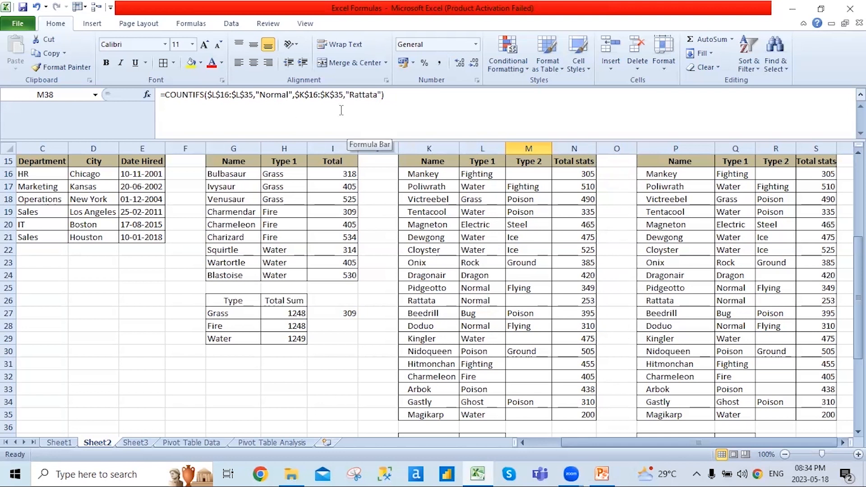
scroll(439, 316, down, 1)
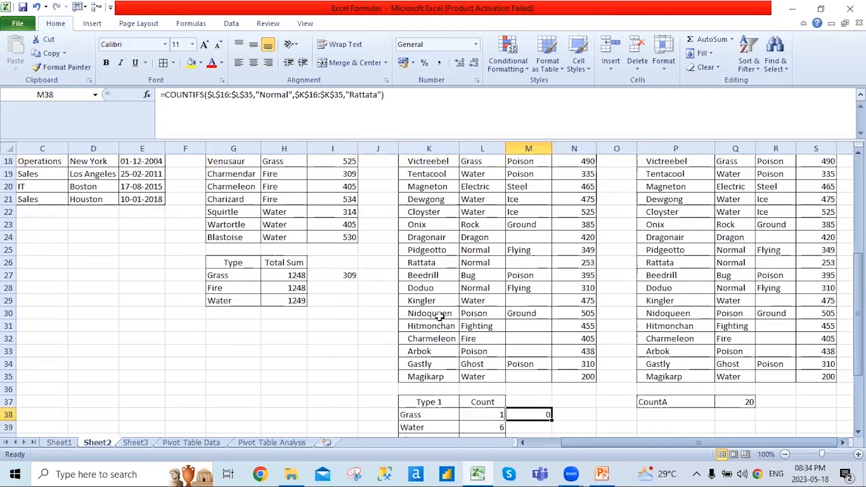
scroll(499, 279, up, 1)
scroll(476, 433, down, 2)
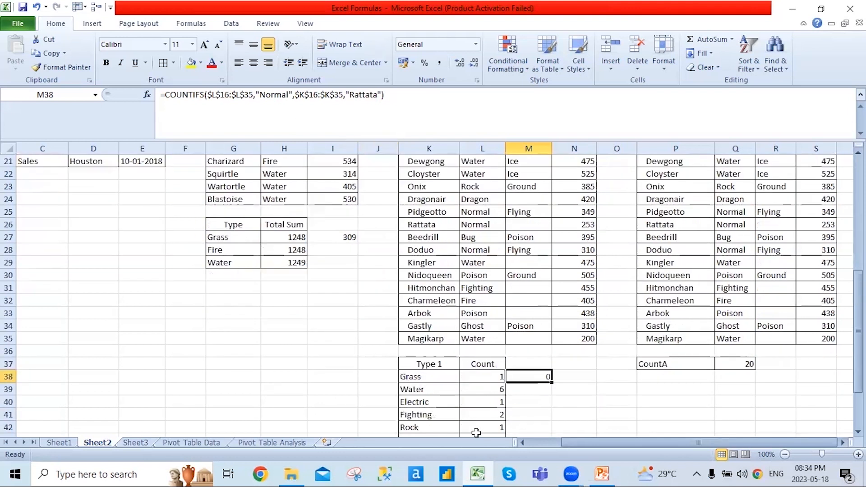
scroll(406, 209, up, 2)
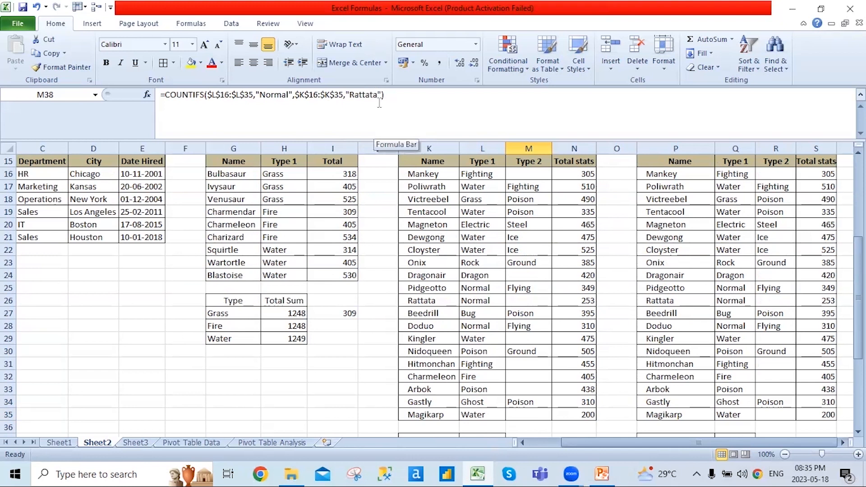
scroll(517, 405, down, 2)
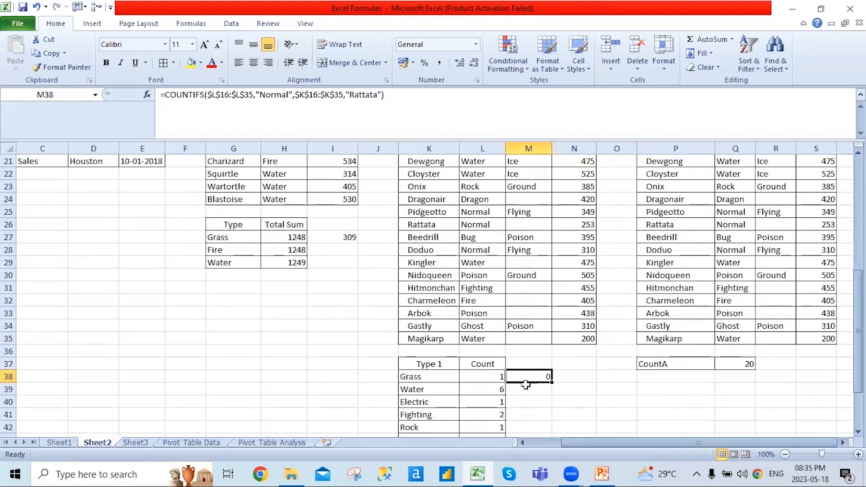
scroll(523, 388, up, 2)
scroll(526, 385, down, 7)
scroll(523, 384, up, 8)
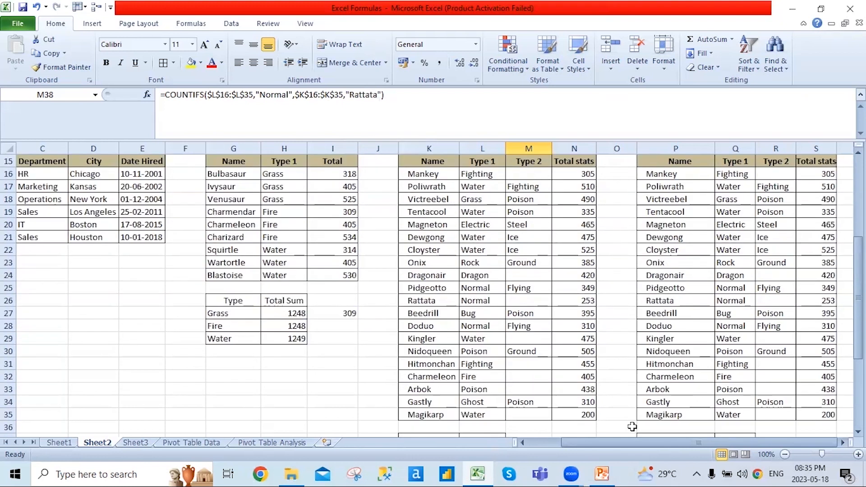
scroll(808, 358, down, 3)
scroll(809, 361, up, 3)
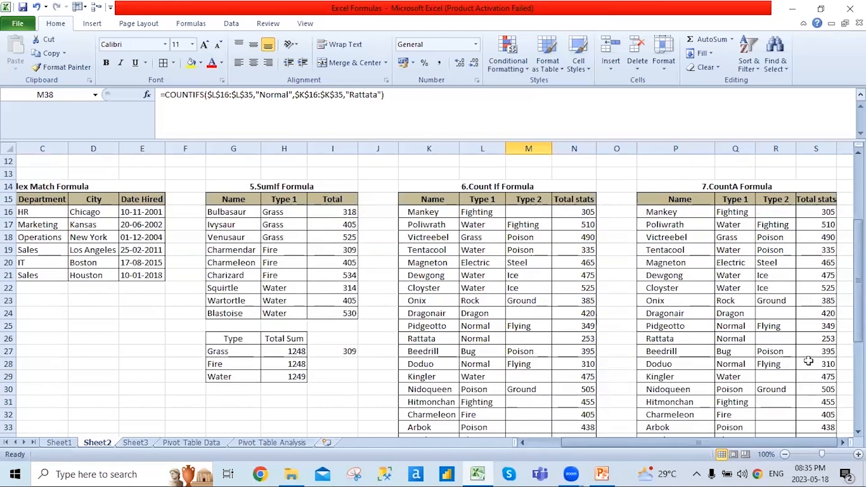
Examine the existing COUNTA formula in Q37 against the Name column of the CountA table
scroll(809, 365, down, 3)
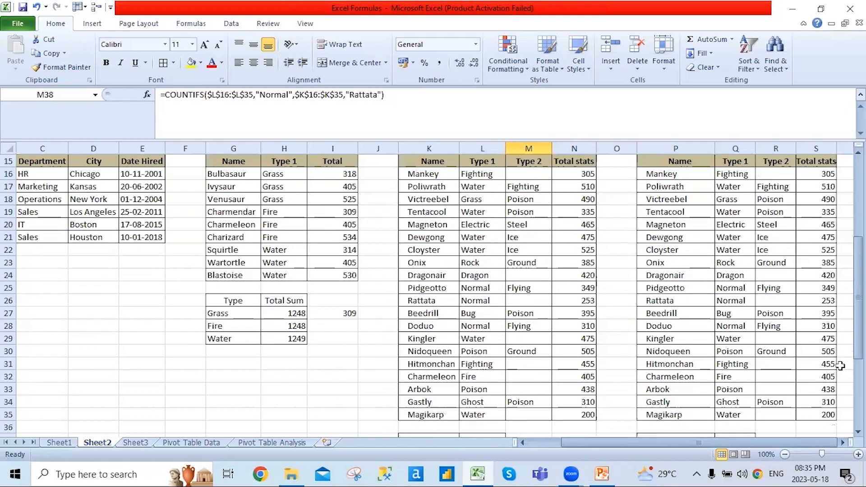
click(726, 364)
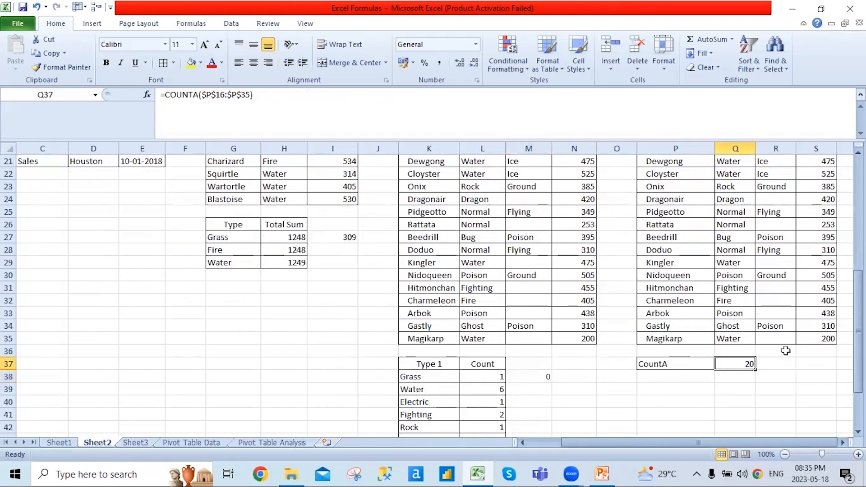
scroll(785, 345, up, 3)
scroll(785, 345, down, 1)
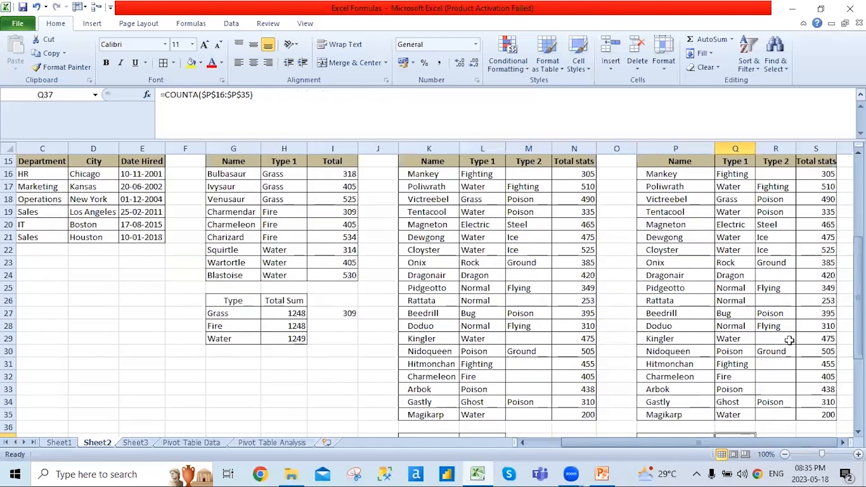
scroll(788, 339, down, 2)
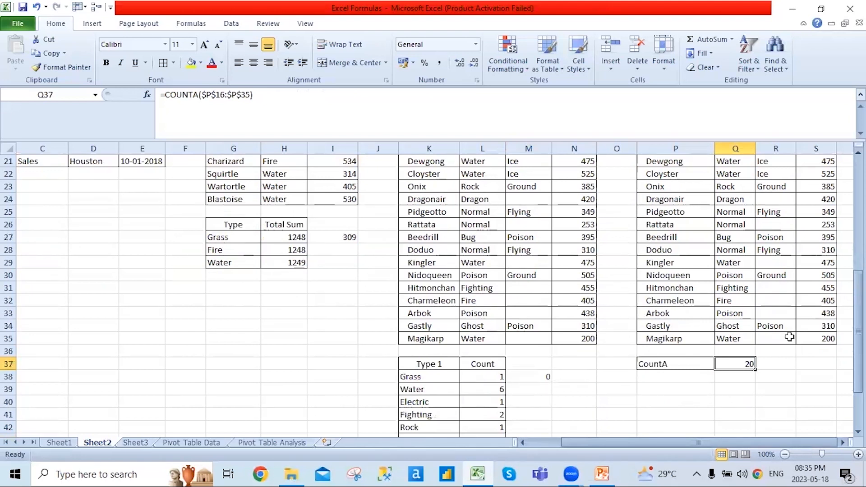
key(Right)
text(=co)
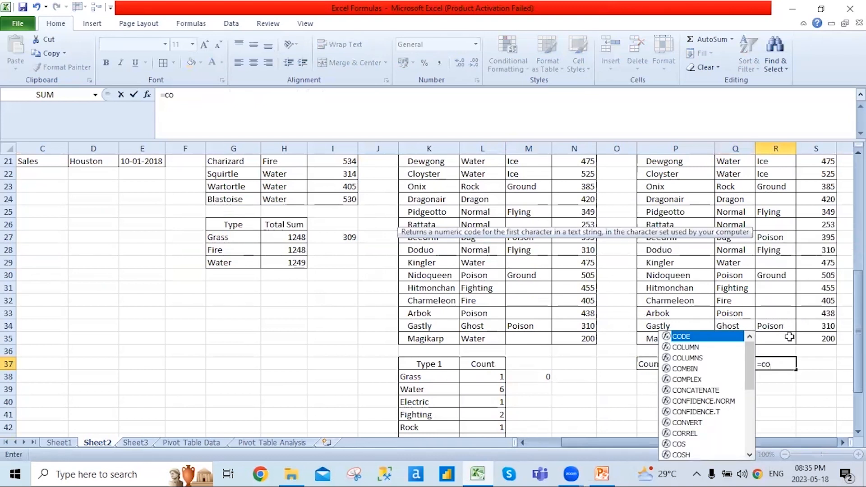
text(u)
key(Down)
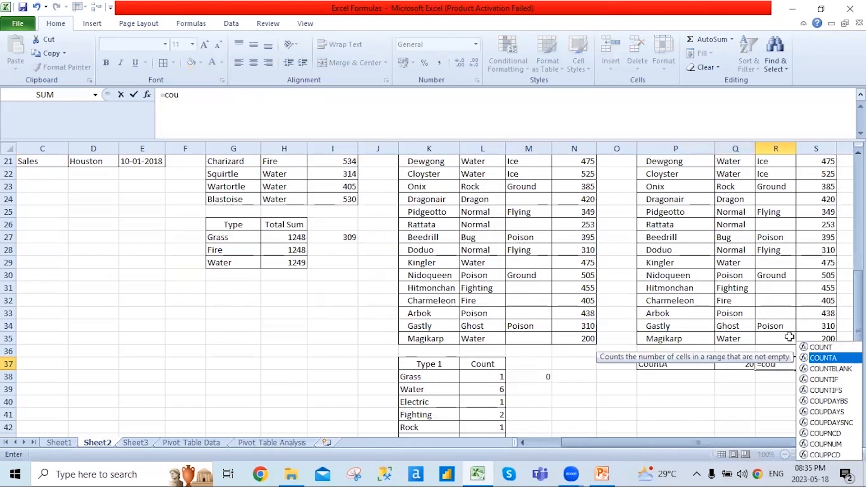
click(685, 414)
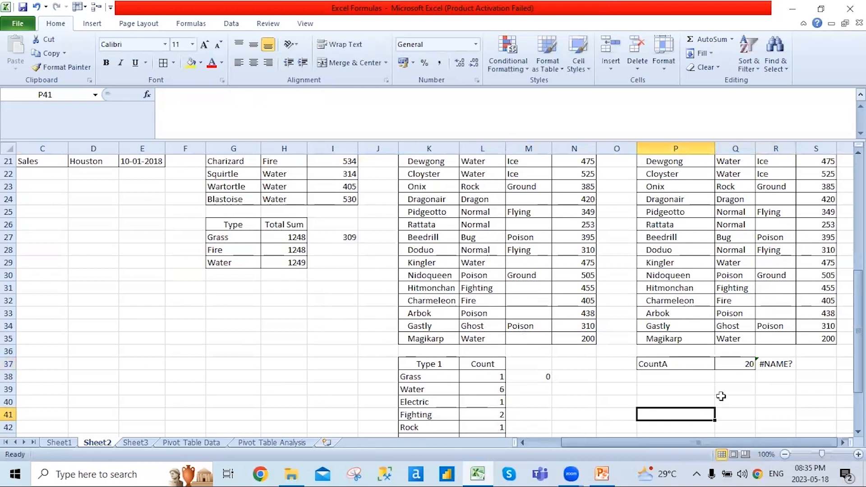
click(776, 366)
key(Delete)
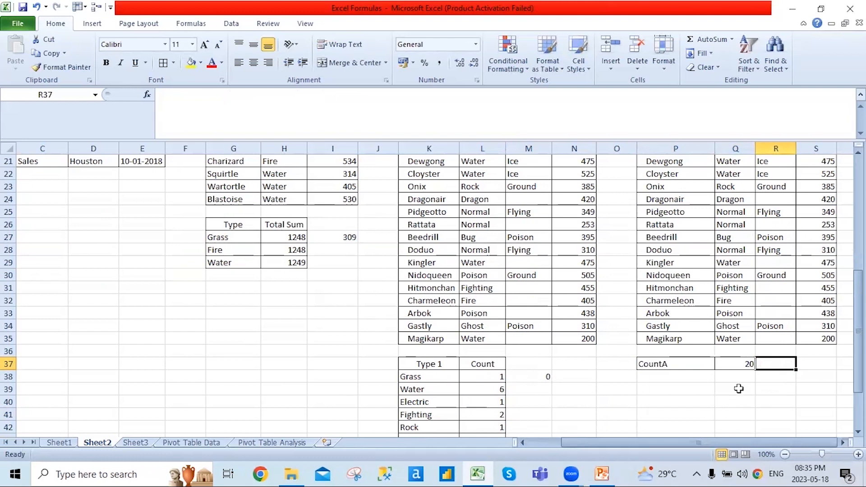
Start a new formula in the CountA result cell Q37, replacing the existing one
scroll(800, 350, up, 3)
scroll(799, 349, down, 3)
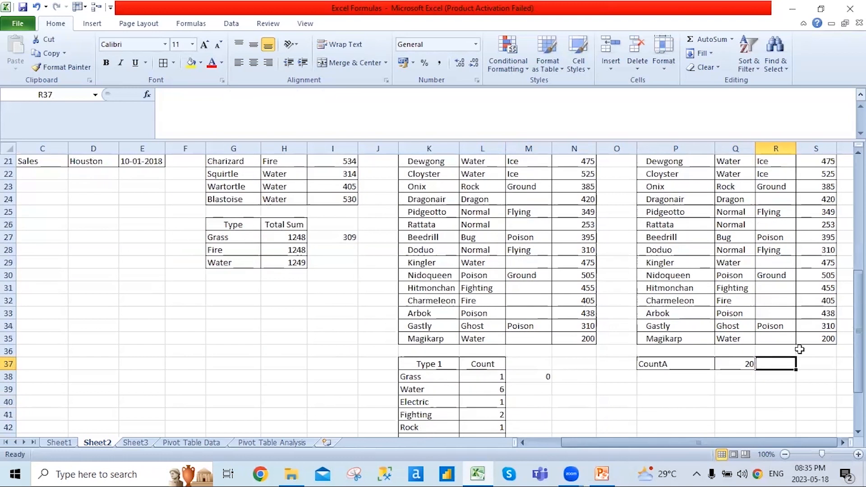
scroll(800, 350, up, 2)
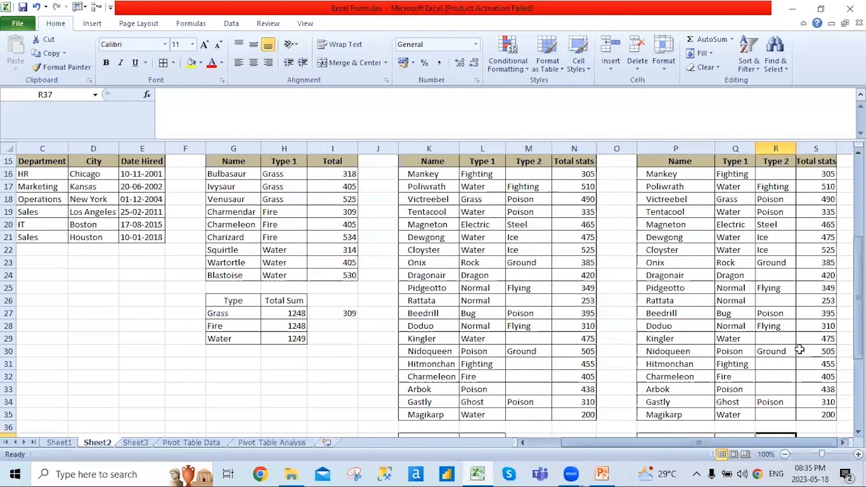
scroll(800, 350, down, 1)
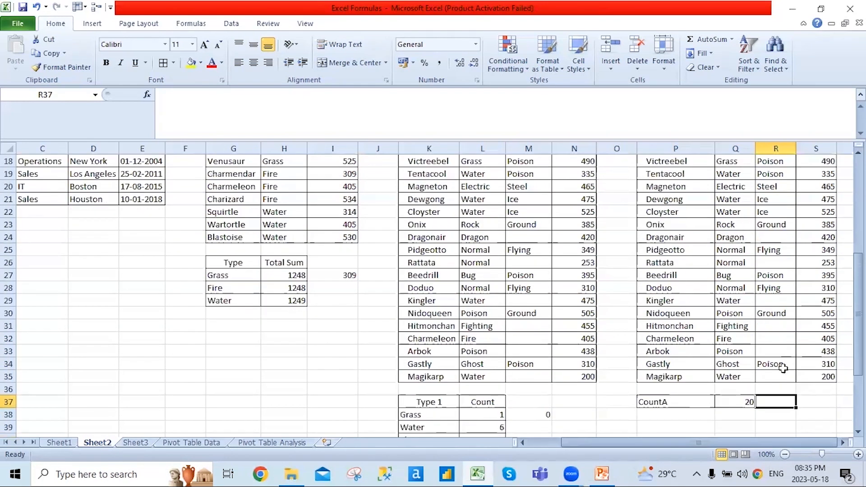
click(724, 403)
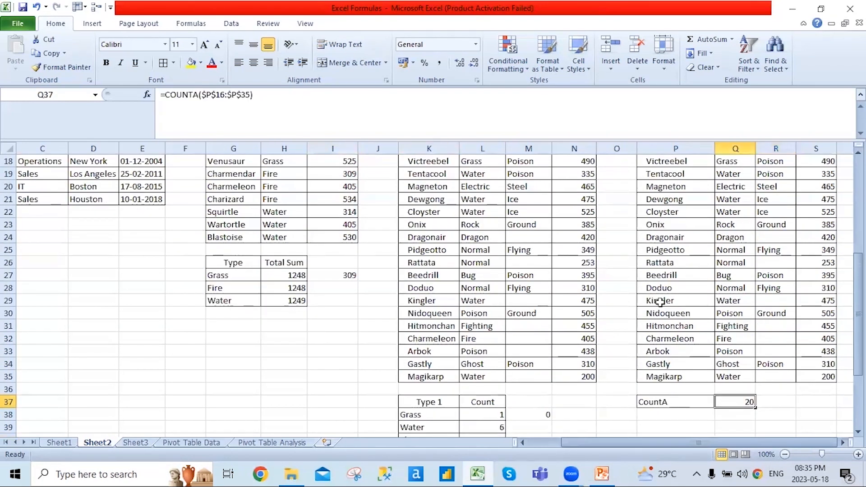
scroll(660, 301, up, 2)
scroll(660, 302, down, 2)
text(=)
scroll(663, 303, up, 2)
scroll(681, 300, down, 2)
scroll(688, 300, up, 1)
drag(775, 173, 778, 177)
key(shift+Down)
key(shift+Down)
key(shift+Down)
key(shift+Down)
key(shift+Down)
key(shift+Down)
key(shift+Down)
key(shift+Down)
key(shift+Down)
key(shift+Down)
key(shift+Down)
key(shift+Down)
key(shift+Down)
key(shift+Down)
key(shift+Down)
key(shift+Down)
key(shift+Down)
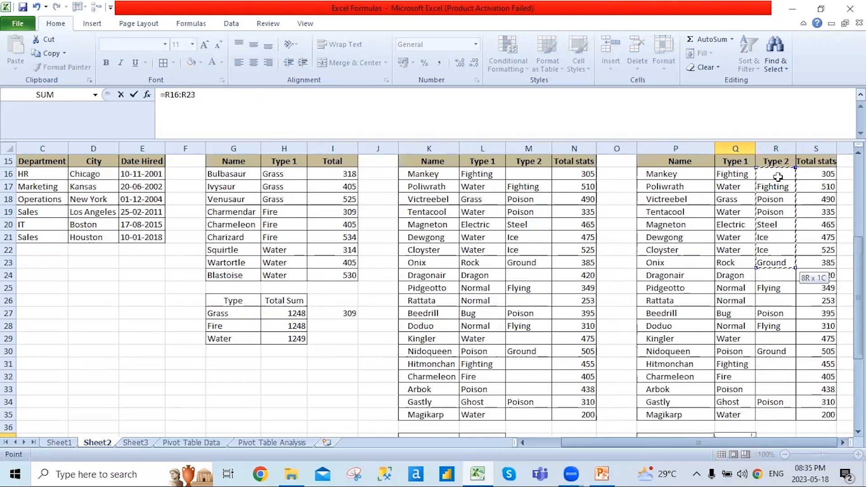
key(ctrl+shift+Down)
key(ctrl+shift+Up)
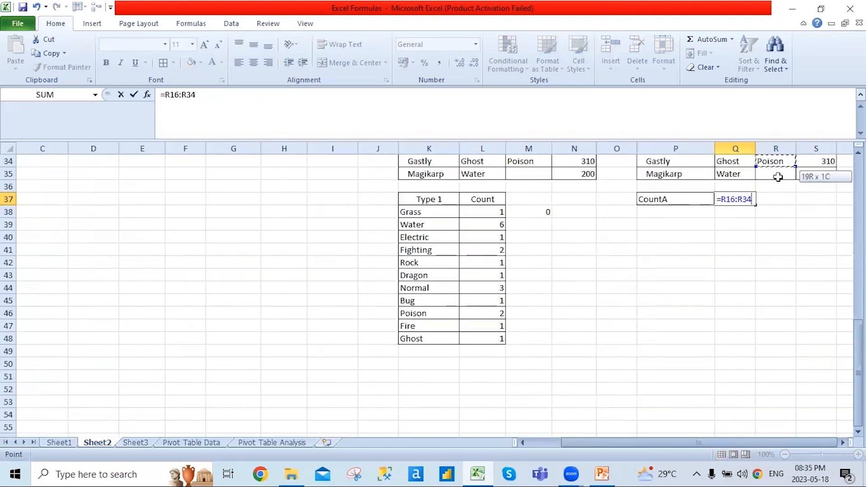
key(shift+Down)
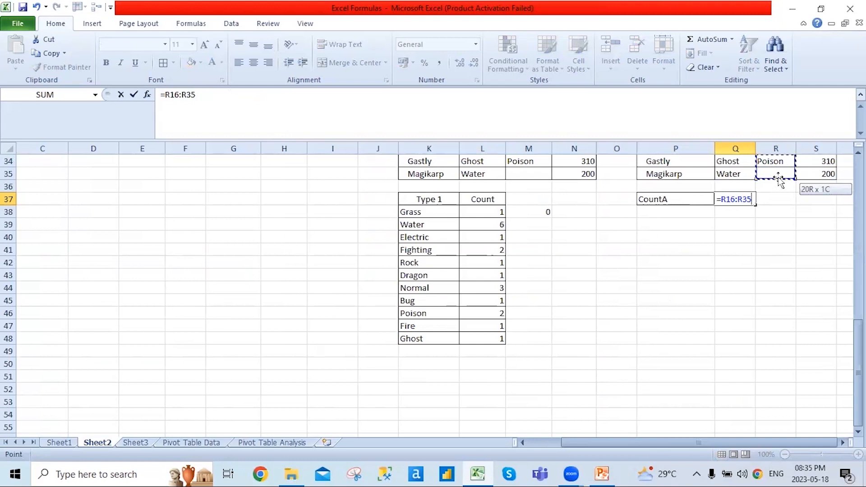
key(BackSpace)
key(BackSpace)
key(BackSpace)
key(BackSpace)
key(BackSpace)
key(BackSpace)
key(BackSpace)
Complete the Q37 formula as =COUNTA(R16:R35) over the Type 2 column and commit it
text(Cou)
key(Down)
key(Tab)
scroll(778, 177, up, 11)
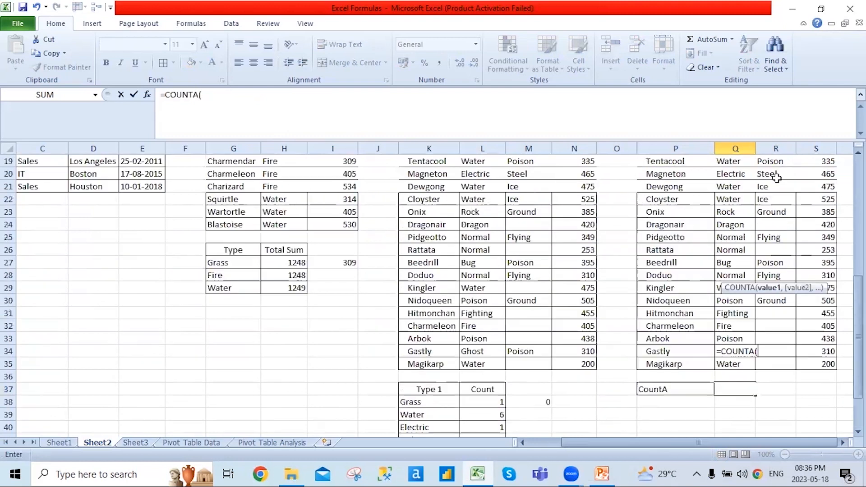
scroll(772, 149, down, 3)
click(780, 239)
drag(782, 241, 789, 390)
text())
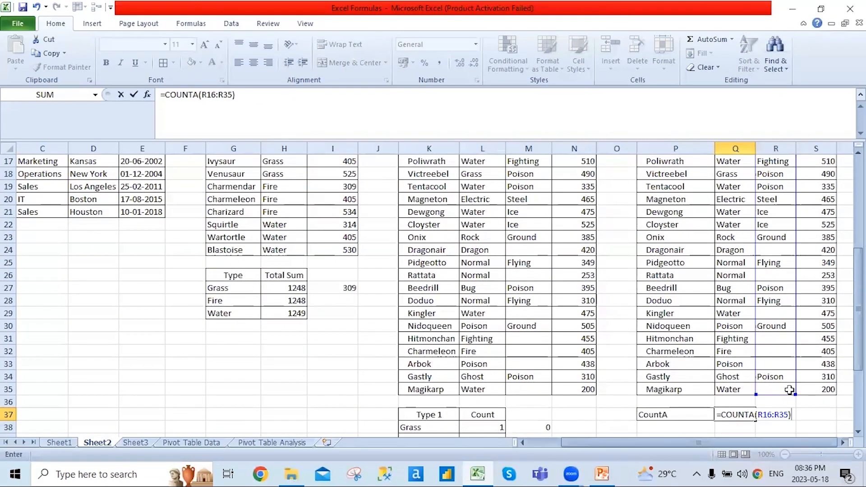
key(Return)
key(Up)
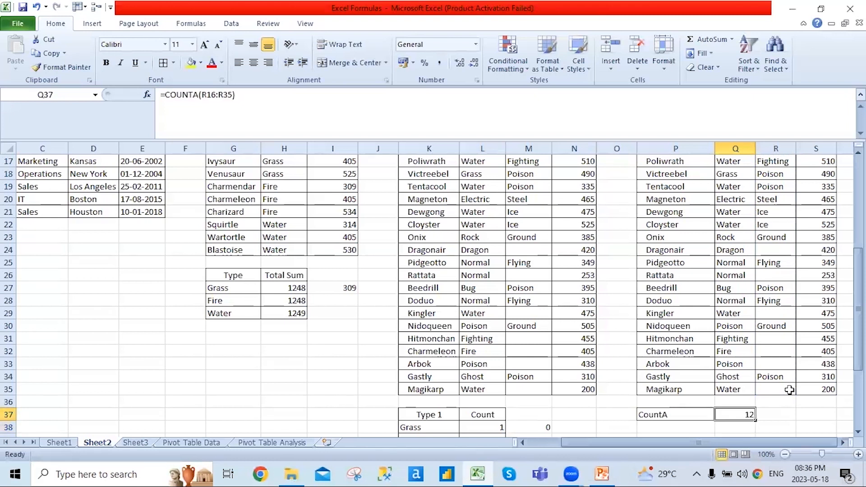
Highlight all the blank Type 2 cells in the CountA table, from R16 down to R35
scroll(789, 391, up, 1)
click(776, 197)
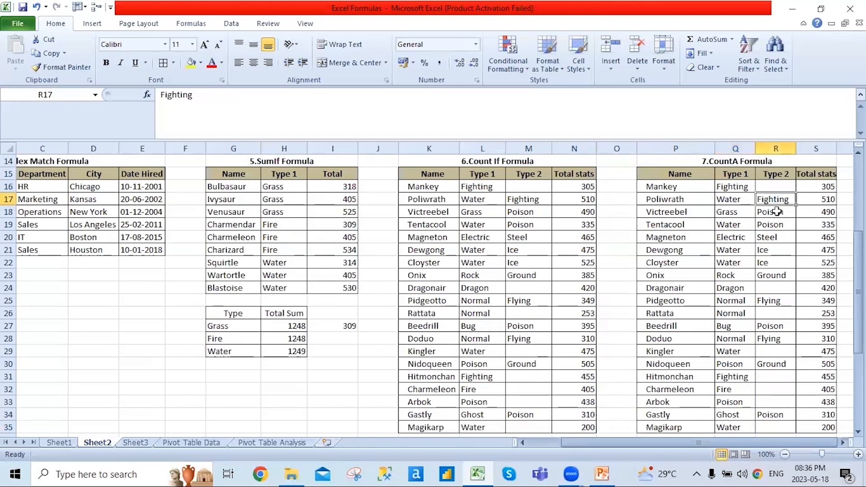
click(778, 187)
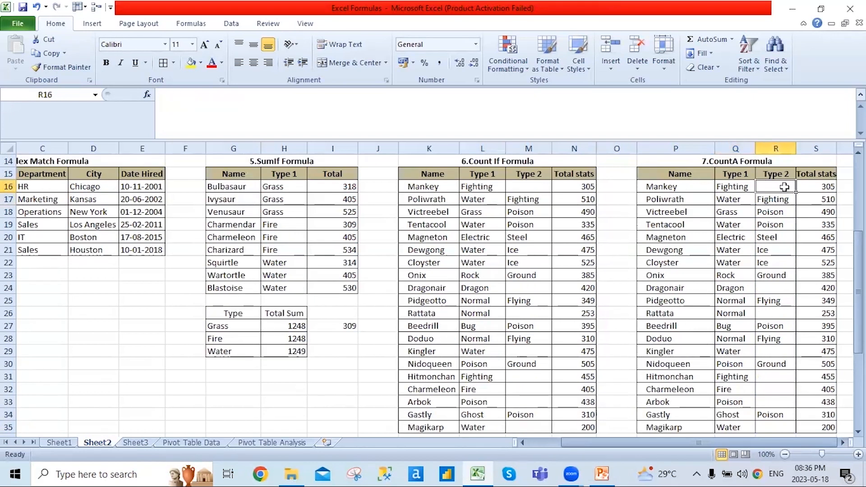
ctrl+click(777, 289)
ctrl+click(776, 313)
ctrl+click(775, 351)
ctrl+click(774, 376)
ctrl+click(784, 389)
ctrl+click(779, 406)
ctrl+scroll(779, 406, down, 1)
ctrl+click(740, 404)
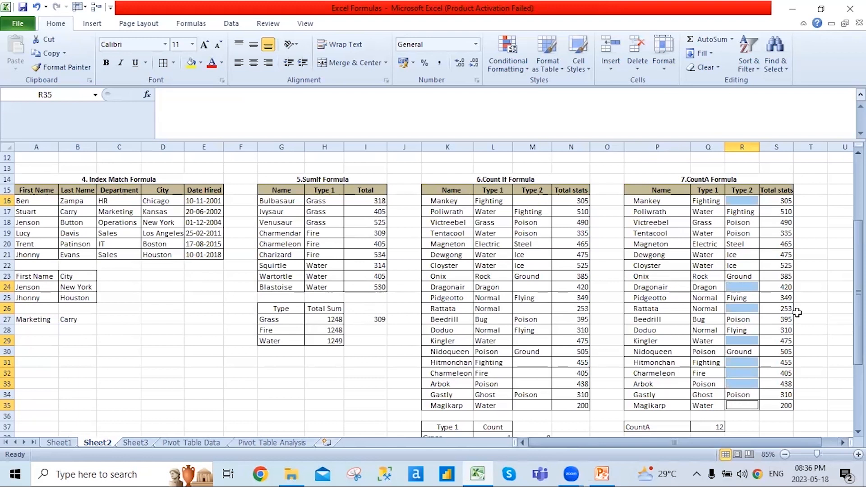
Highlight all the filled Type 2 cells in the CountA table, from R17 down to R34
click(797, 311)
mouse_move(742, 212)
mouse_down()
mouse_move(742, 308)
mouse_move(738, 209)
mouse_move(735, 276)
mouse_up()
ctrl+click(742, 298)
ctrl+click(741, 320)
ctrl+click(742, 330)
ctrl+click(744, 352)
ctrl+click(742, 394)
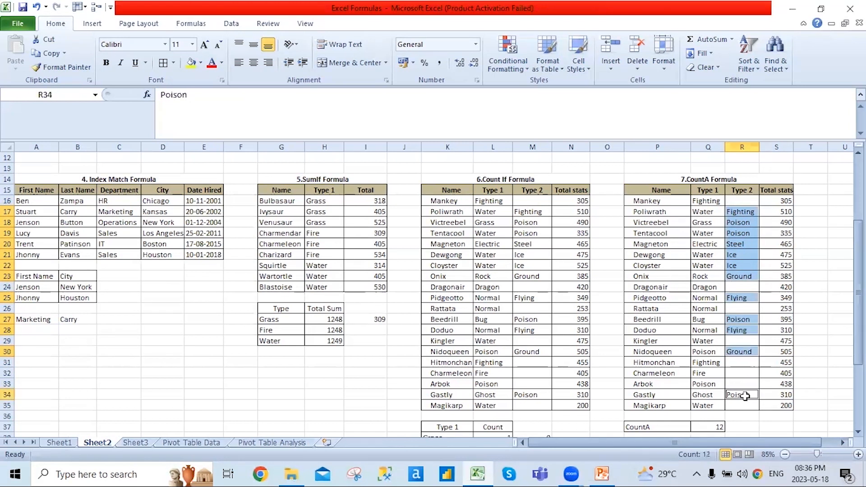
Review the COUNTA formula in Q37 alongside the Type 2 column it covers
click(707, 427)
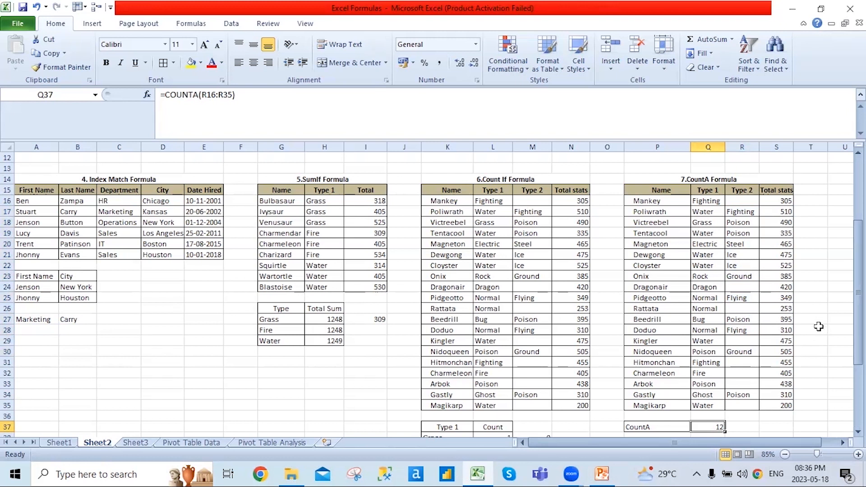
scroll(819, 325, down, 3)
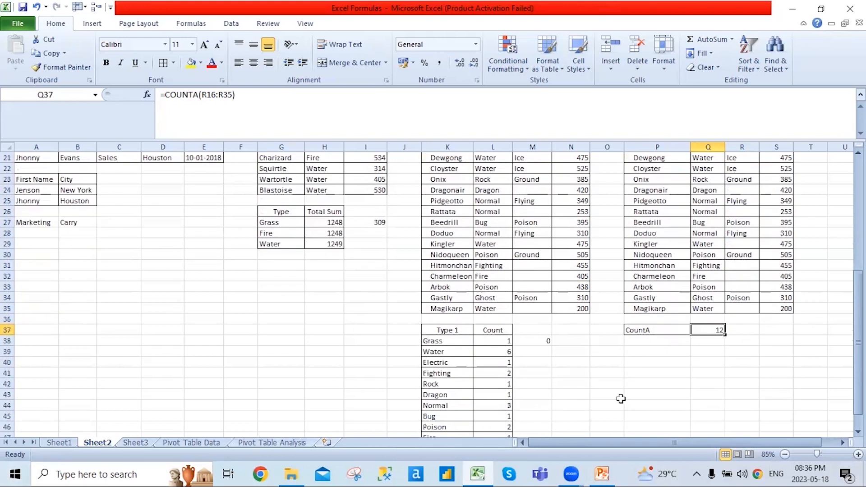
scroll(618, 388, up, 2)
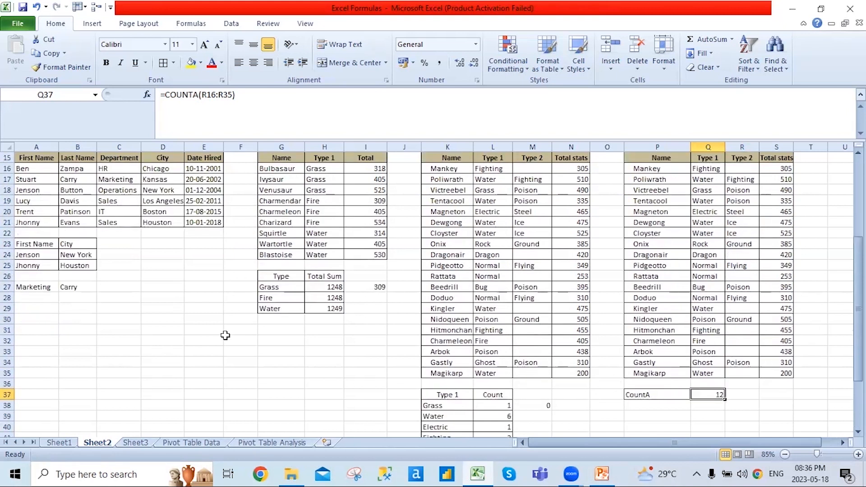
scroll(171, 386, down, 2)
scroll(190, 366, up, 3)
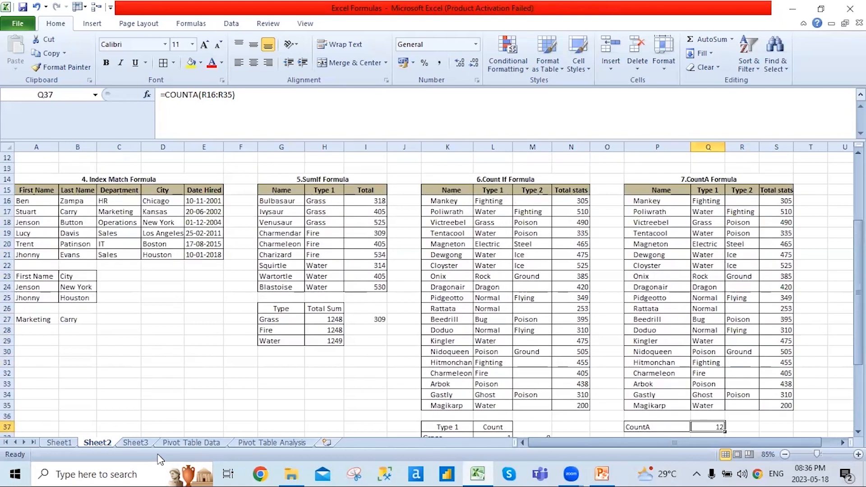
Open Sheet3 and examine the CountBlank table and the formula in B24
click(137, 442)
scroll(275, 339, down, 1)
scroll(274, 339, up, 1)
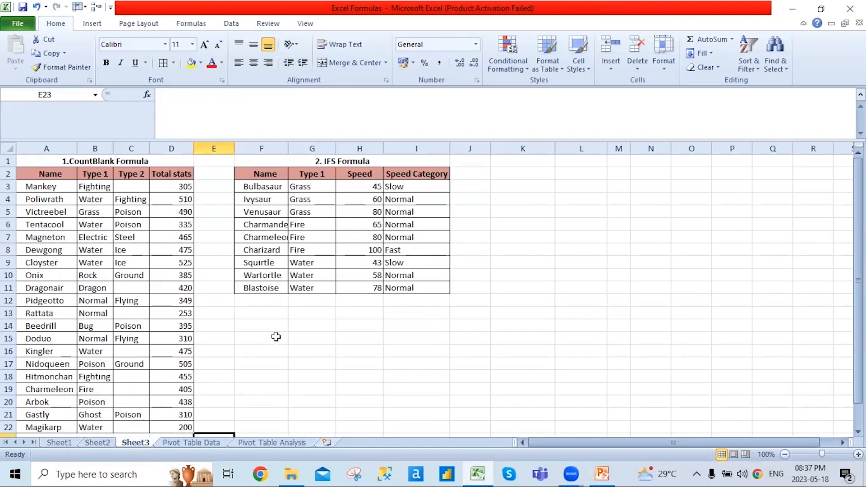
scroll(275, 338, down, 2)
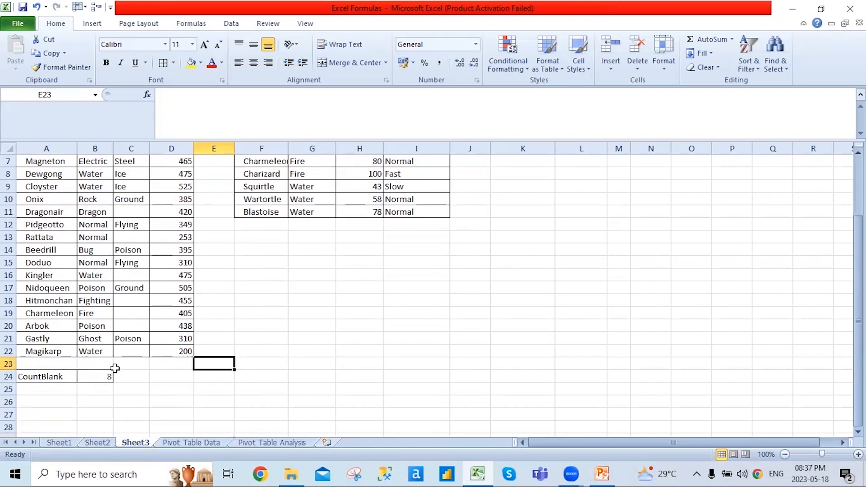
scroll(115, 368, up, 2)
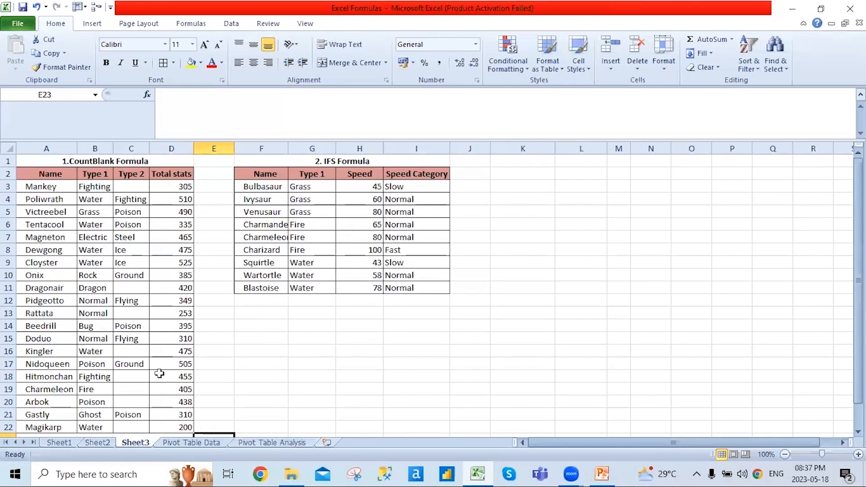
scroll(136, 373, down, 2)
click(104, 376)
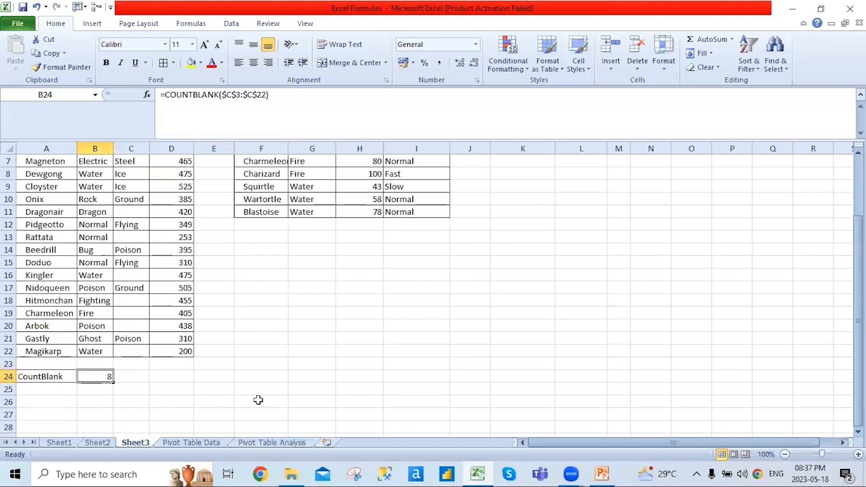
scroll(258, 400, up, 1)
scroll(258, 400, down, 1)
scroll(161, 264, up, 2)
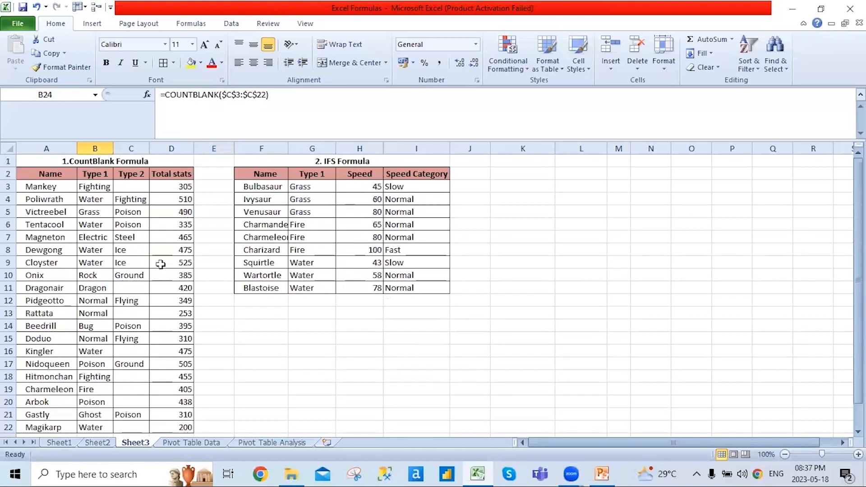
Enter =COUNTBLANK(B3:B22) in C24 to count the blank Type 1 cells, and compare it with the formula in B24
scroll(171, 314, down, 2)
click(132, 375)
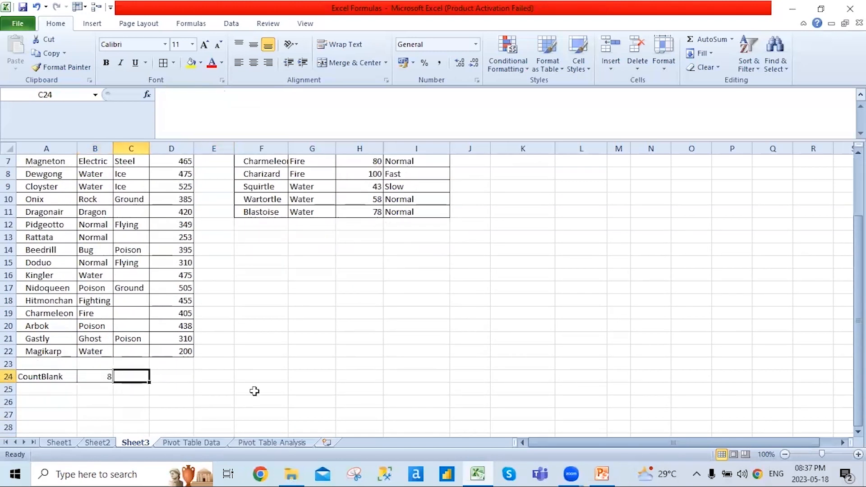
text(=co)
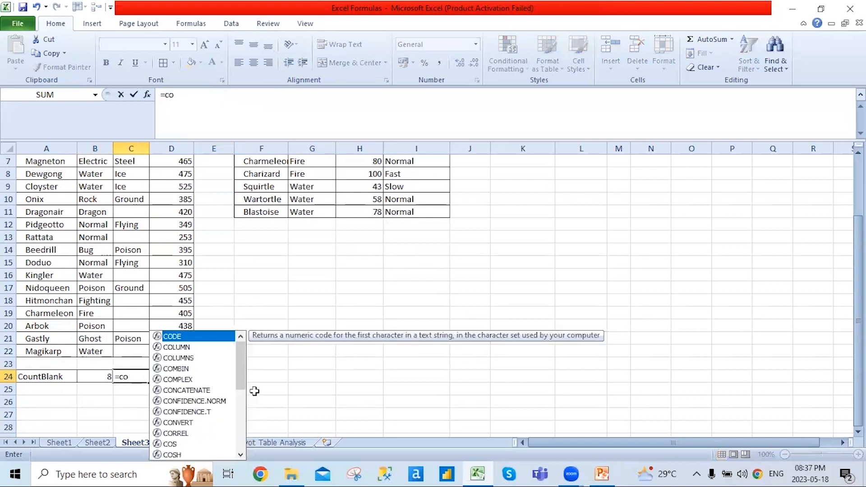
text(un)
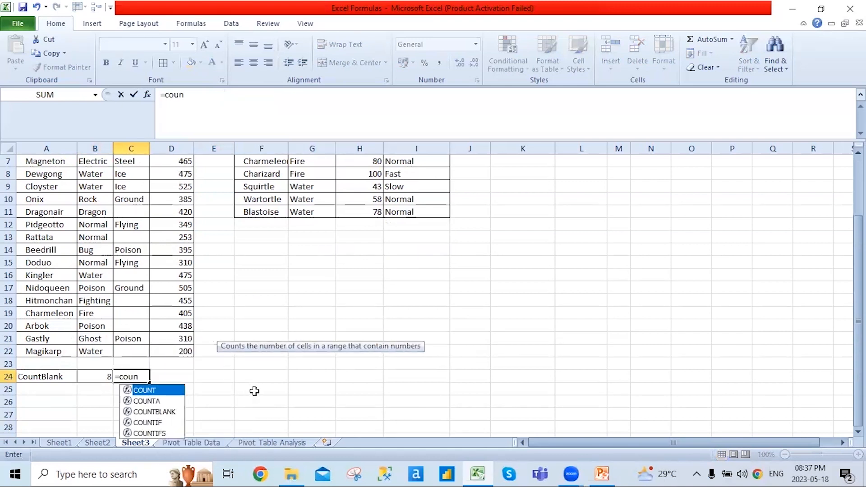
key(Down)
key(Down)
key(Down)
key(Up)
key(Tab)
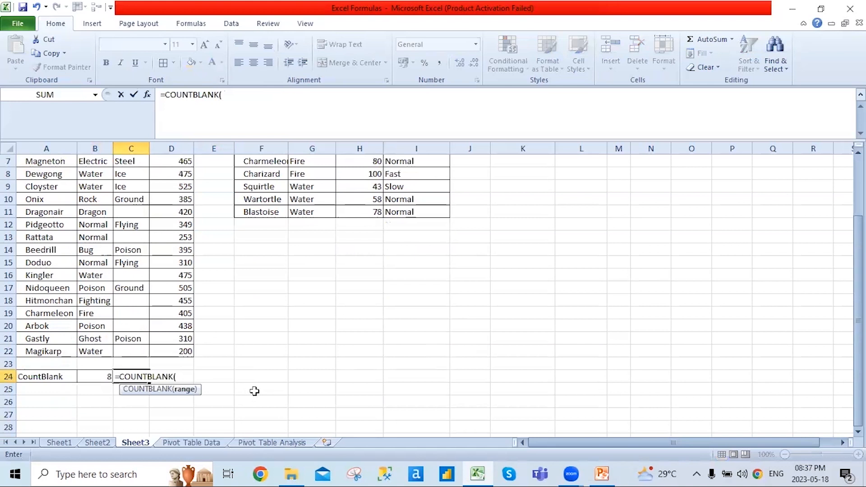
scroll(254, 391, up, 2)
click(96, 187)
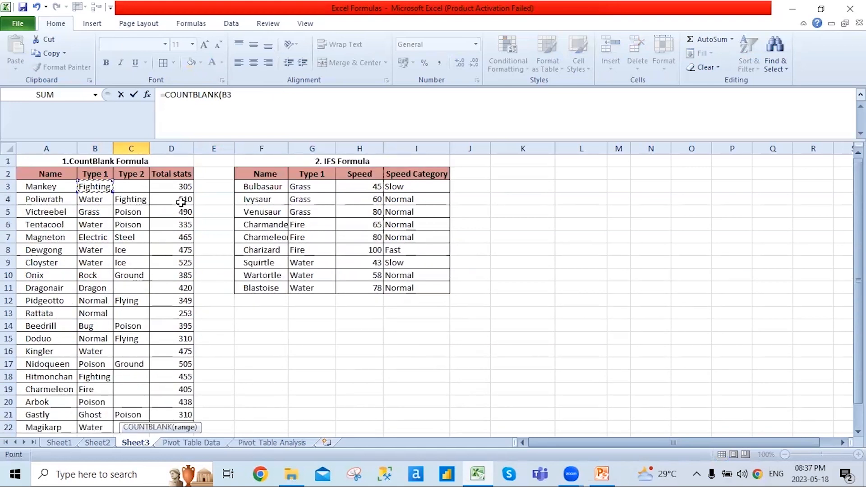
key(ctrl+shift+Down)
text())
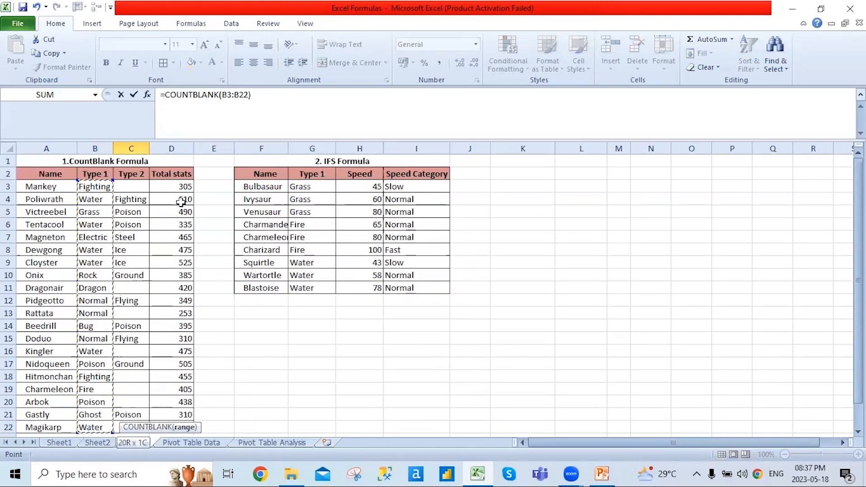
key(Return)
key(Up)
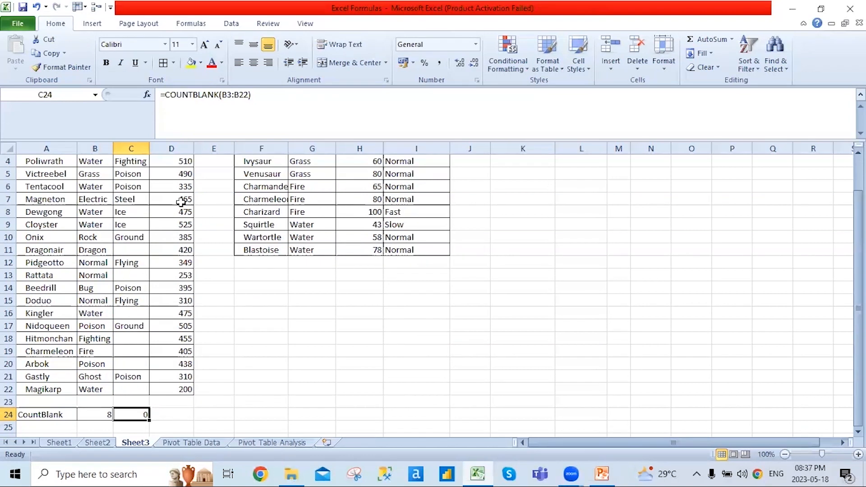
key(Left)
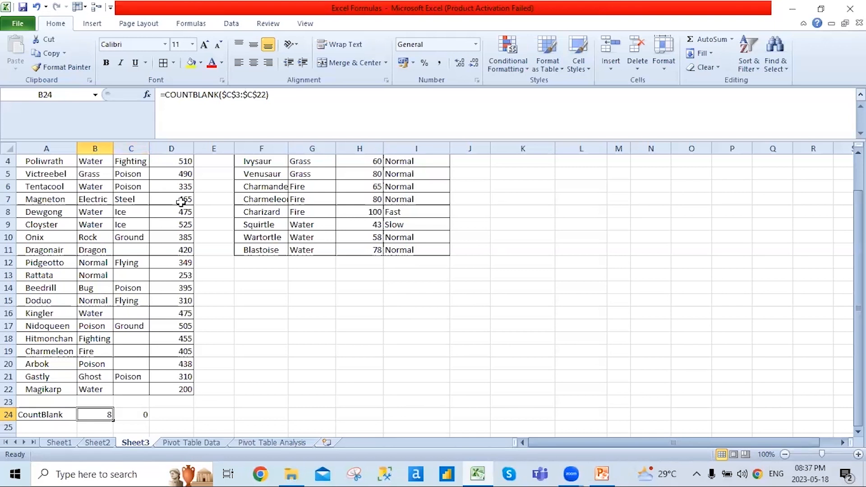
Examine the first row of the IFS Formula table and the nested IF formula in I3 that assigns its Speed Category
scroll(440, 345, up, 1)
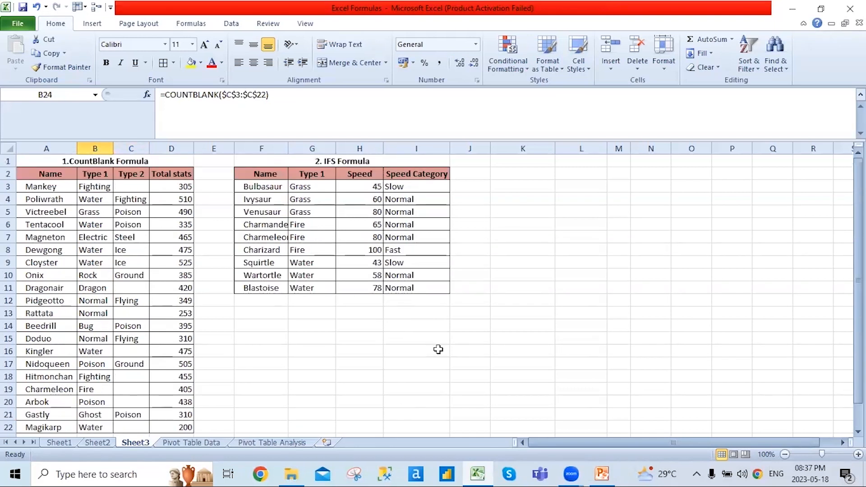
click(359, 185)
click(308, 188)
click(392, 187)
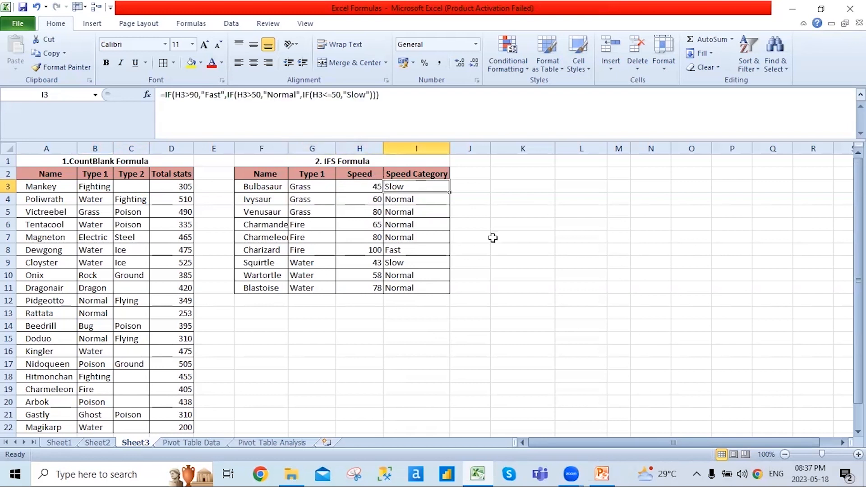
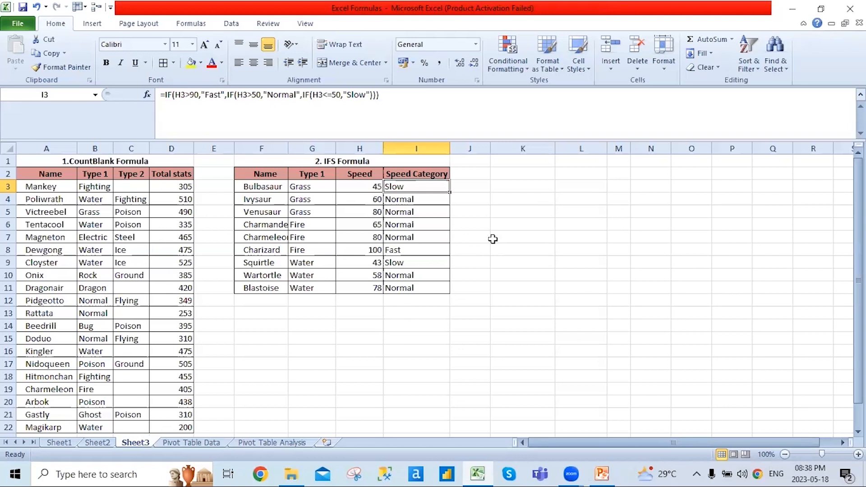
key(Right)
key(Left)
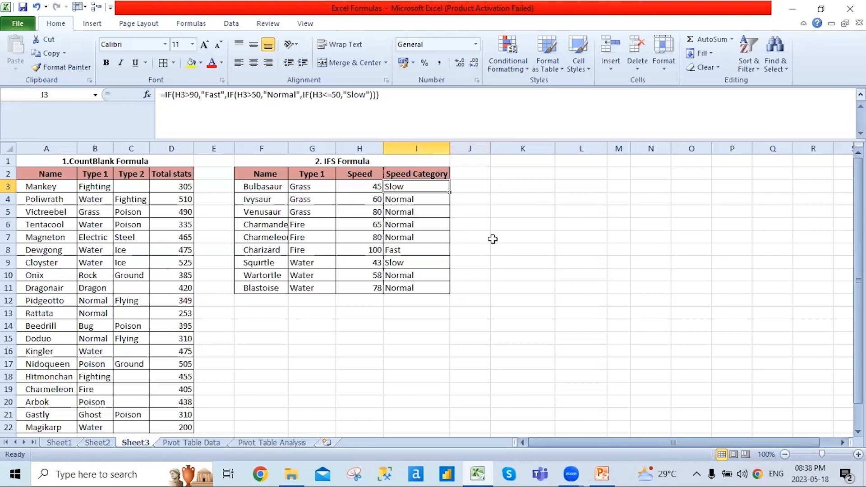